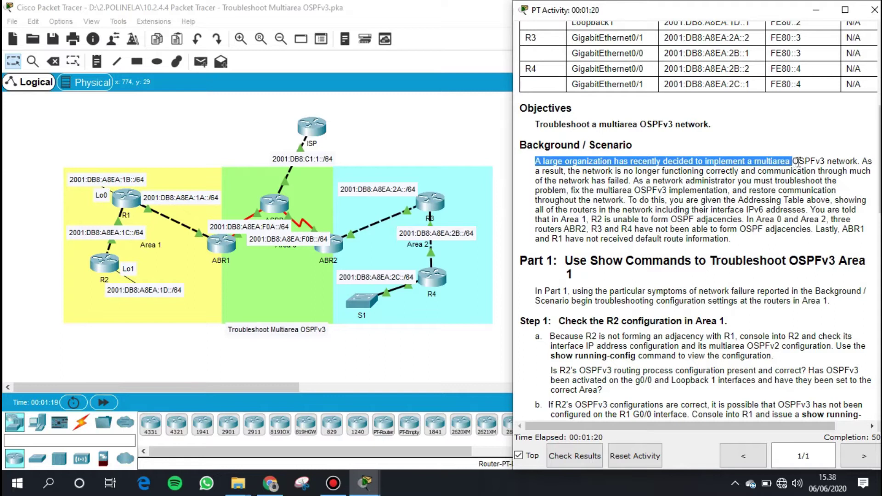
# Read the Background / Scenario section of the activity instructions, covering the OSPFv3 failures reported for each area.
pyautogui.click(869, 164)
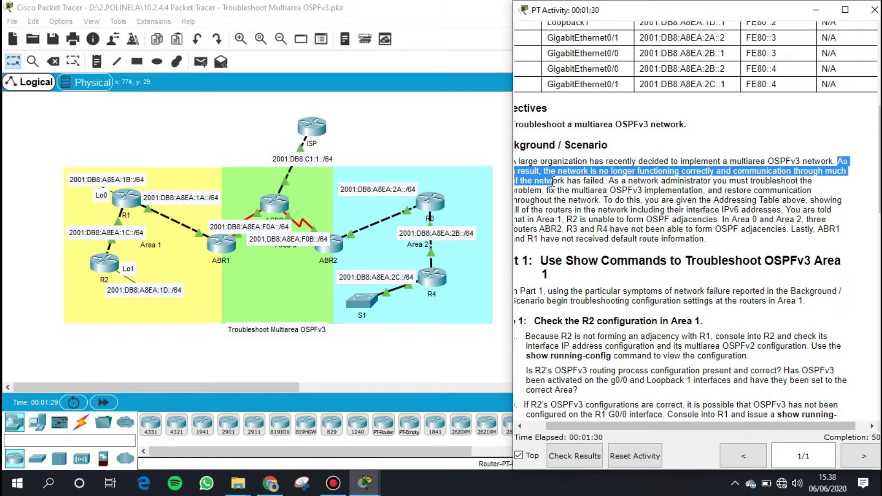
pyautogui.click(611, 183)
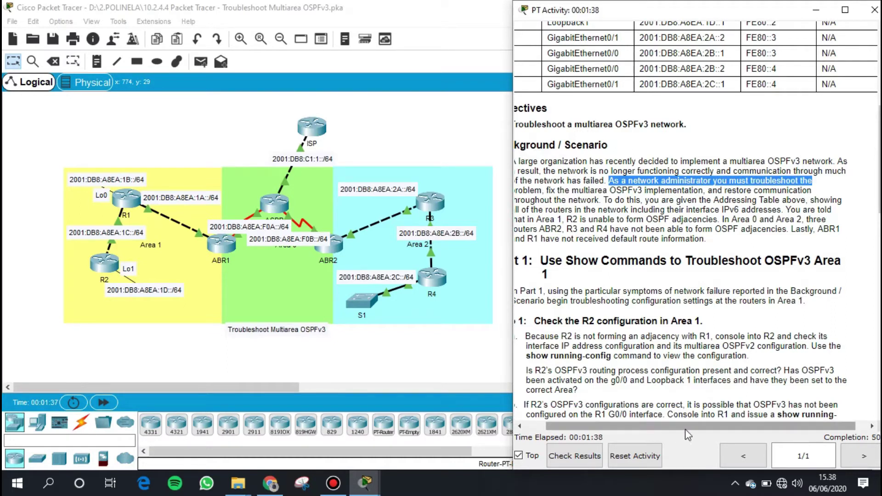
pyautogui.moveTo(547, 191)
pyautogui.mouseDown()
pyautogui.moveTo(735, 200)
pyautogui.moveTo(554, 200)
pyautogui.mouseUp()
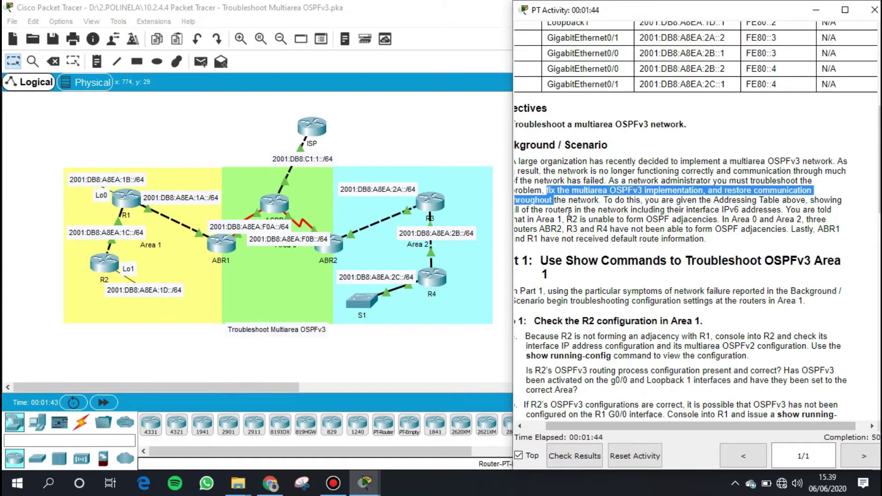
pyautogui.moveTo(628, 429); pyautogui.dragTo(607, 430)
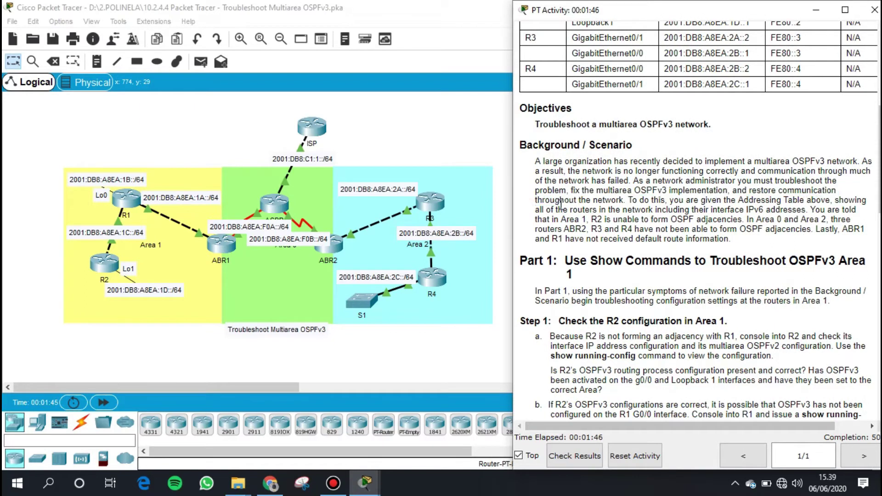
pyautogui.moveTo(560, 200); pyautogui.dragTo(557, 210)
pyautogui.click(642, 201)
pyautogui.moveTo(636, 200); pyautogui.dragTo(738, 245)
pyautogui.click(833, 241)
pyautogui.click(680, 209)
pyautogui.scroll(-4, 679, 209)
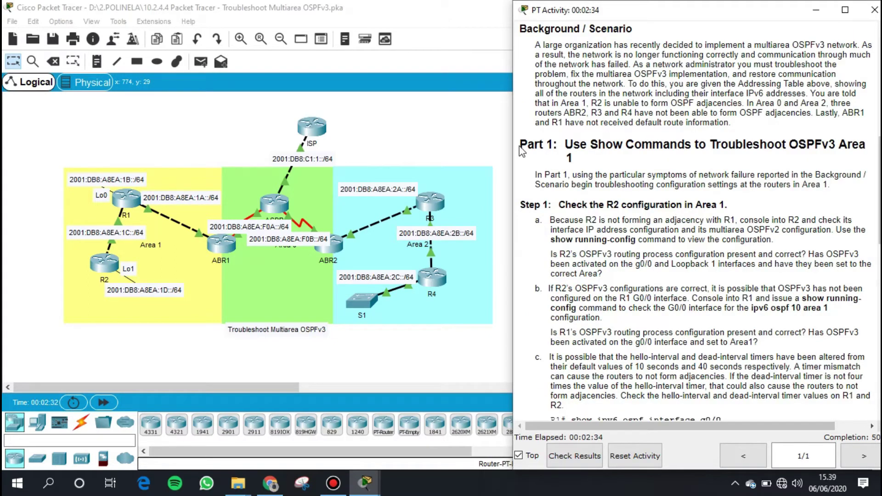
# Read the Part 1 introduction and Step 1a instructions on checking the R2 configuration in Area 1.
pyautogui.moveTo(541, 141); pyautogui.dragTo(622, 146)
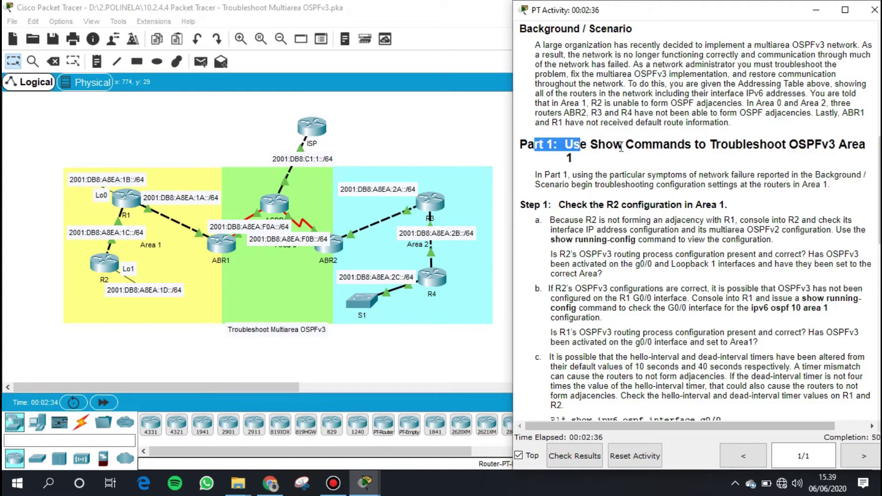
pyautogui.click(624, 146)
pyautogui.moveTo(704, 146); pyautogui.dragTo(835, 176)
pyautogui.click(561, 177)
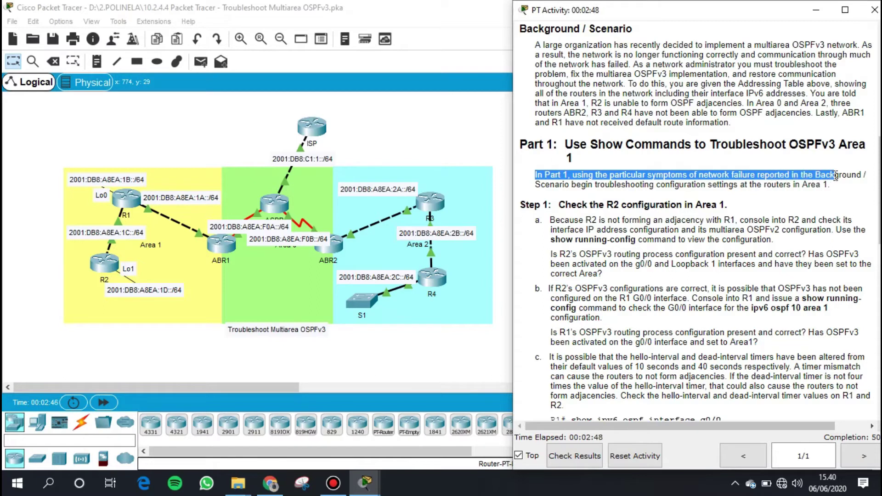
pyautogui.click(565, 186)
pyautogui.moveTo(574, 186); pyautogui.dragTo(828, 186)
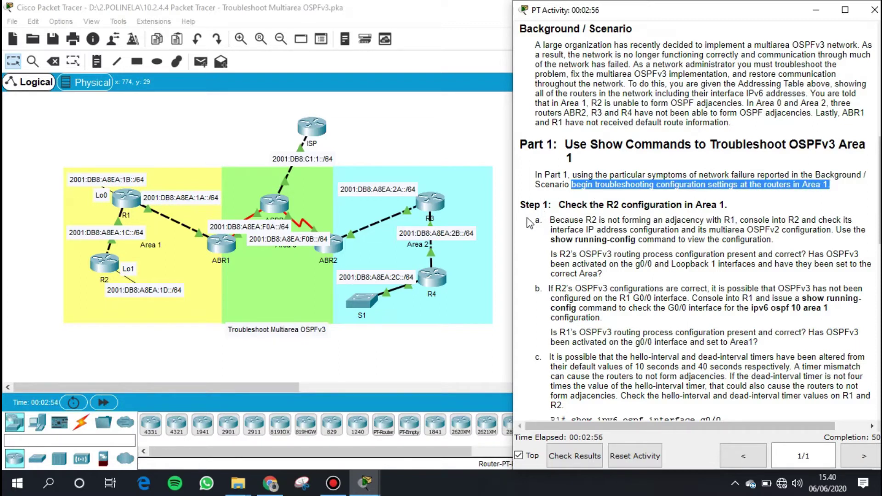
pyautogui.moveTo(520, 205); pyautogui.dragTo(728, 208)
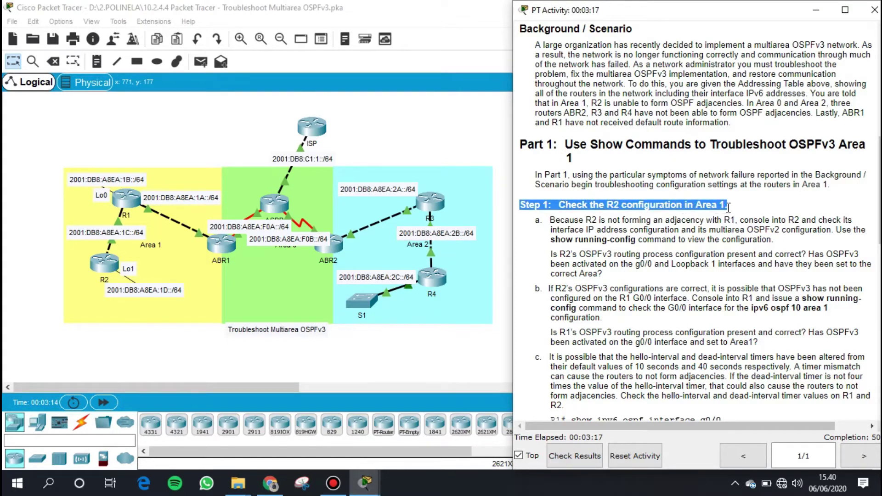
pyautogui.click(538, 223)
pyautogui.moveTo(554, 216); pyautogui.dragTo(775, 241)
pyautogui.click(857, 232)
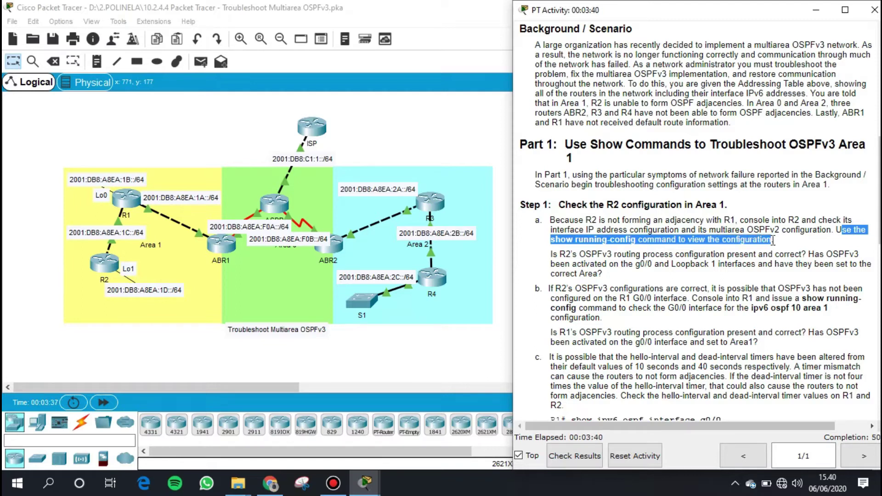
pyautogui.click(750, 229)
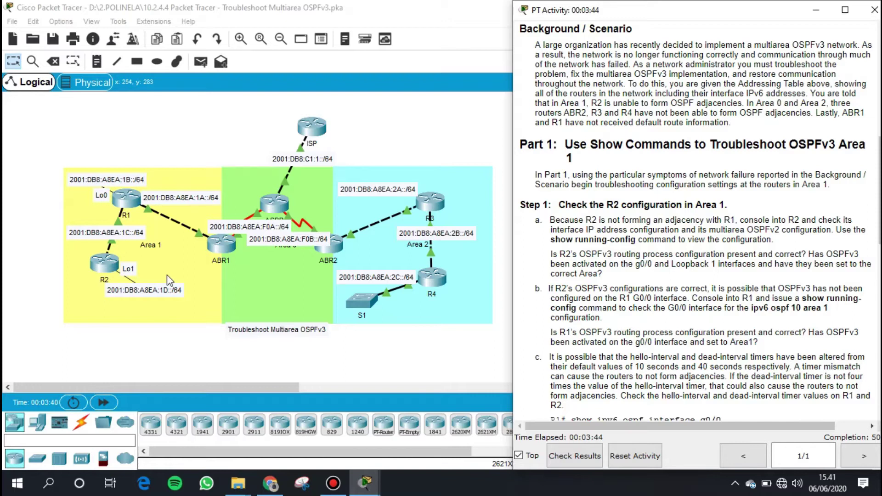
# Open router R2's command line beside a narrowed instructions window and enter privileged EXEC mode with en.
pyautogui.click(102, 261)
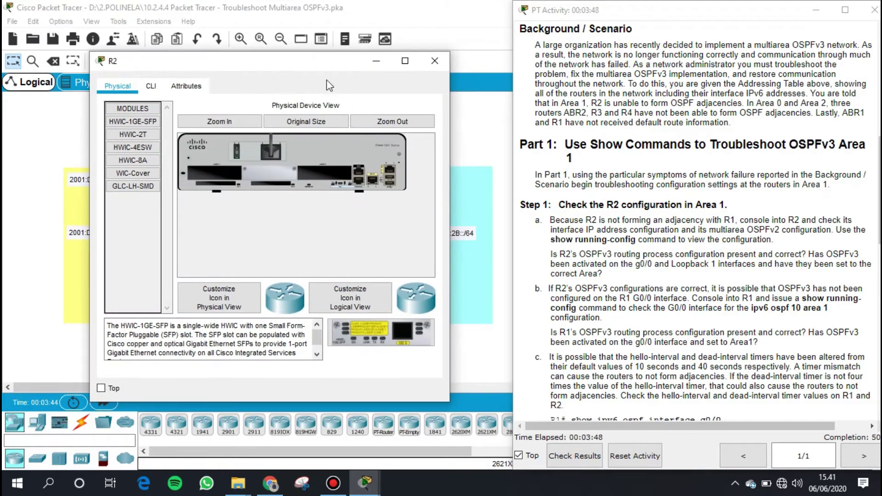
pyautogui.moveTo(517, 132); pyautogui.dragTo(559, 125)
pyautogui.click(211, 59)
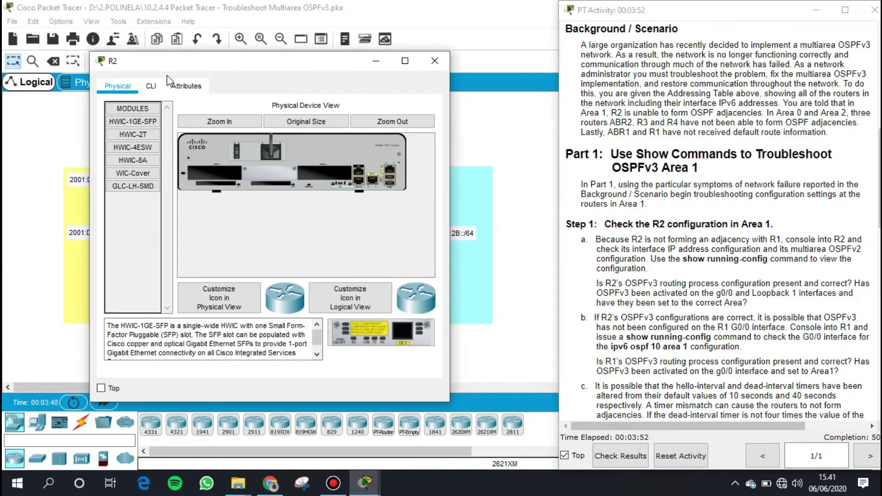
pyautogui.click(152, 87)
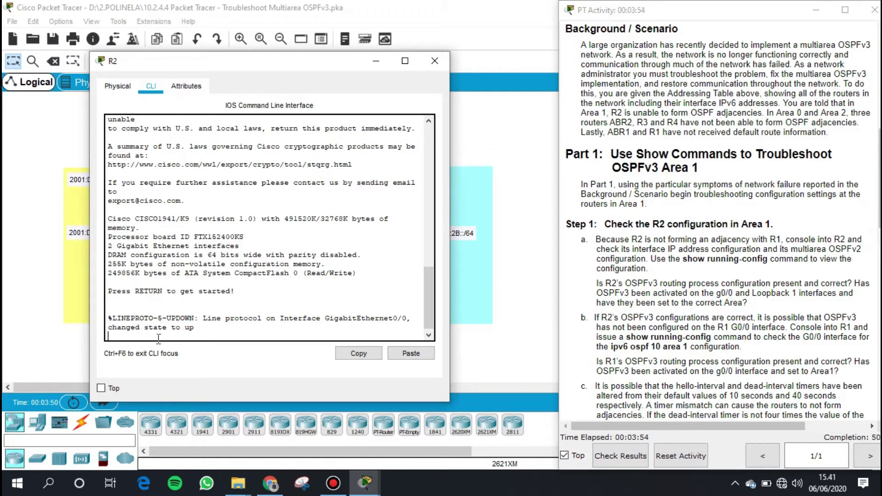
pyautogui.press('Return')
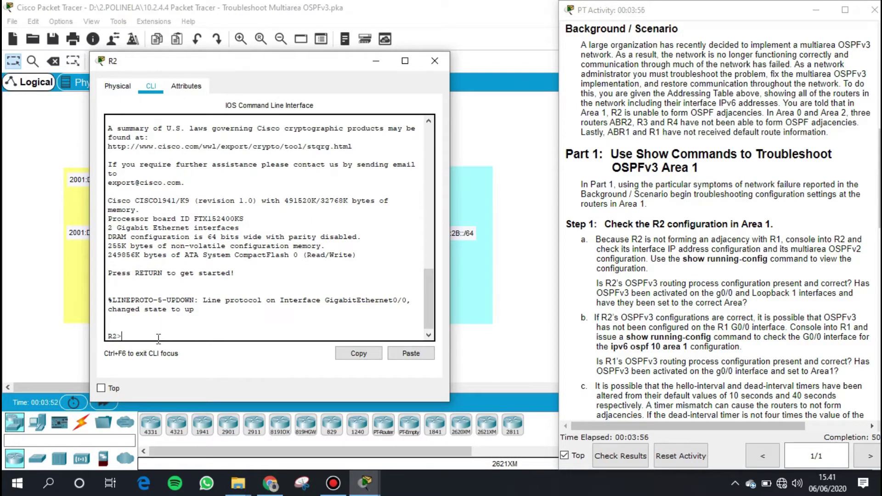
pyautogui.write('en')
pyautogui.press('Return')
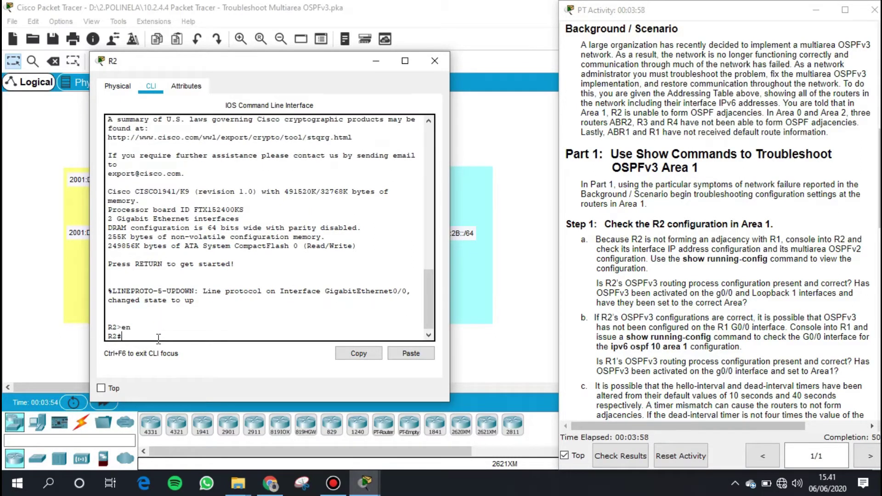
# Run show running-config on R2 and page through the output to the GigabitEthernet0/1 interface section.
pyautogui.write('sho')
pyautogui.press('Tab')
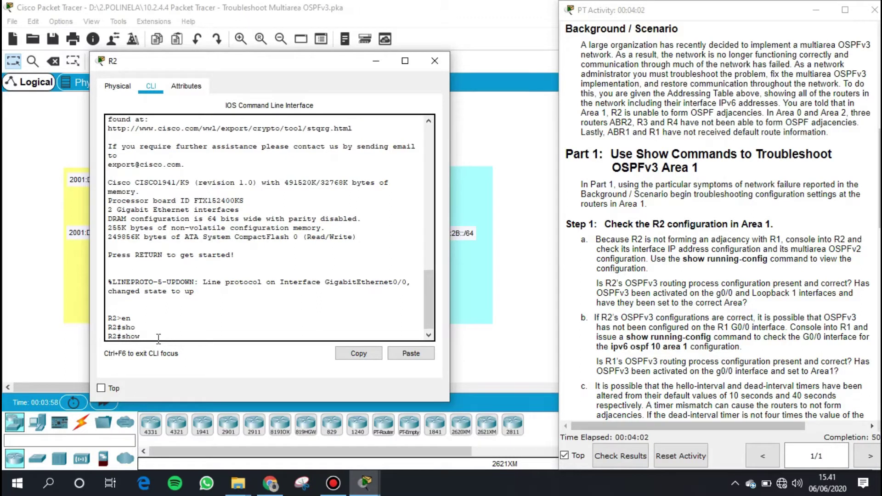
pyautogui.write('ru')
pyautogui.press('Tab')
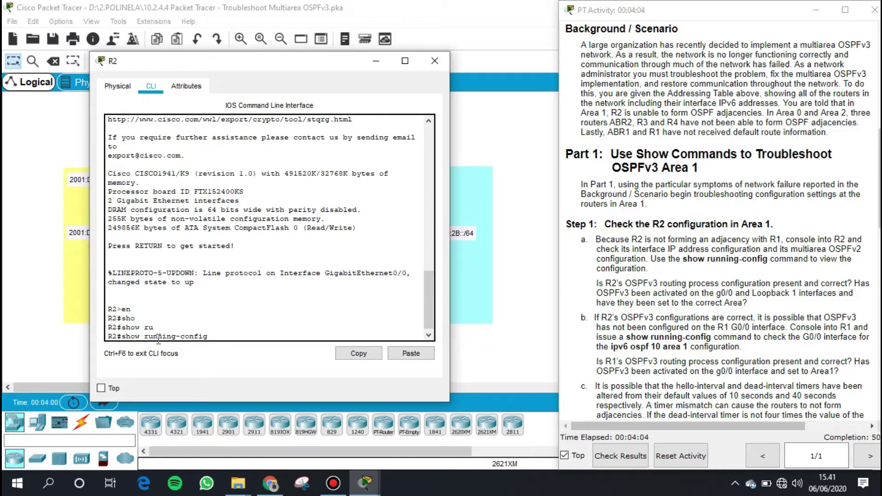
pyautogui.press('Return')
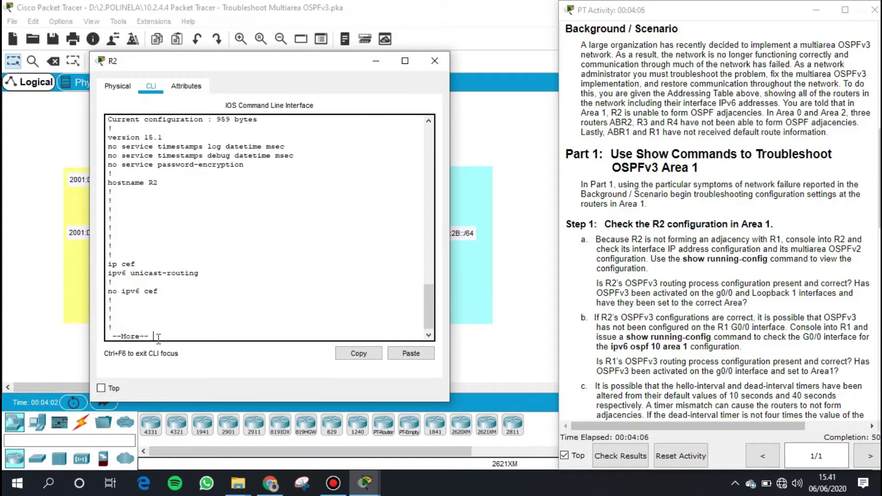
pyautogui.press('Return')
pyautogui.press('Return')
pyautogui.press('Return')
pyautogui.press('Return')
pyautogui.press('Return')
pyautogui.press('Return')
pyautogui.press('Return')
pyautogui.press('Return')
pyautogui.press('Return')
pyautogui.press('Return')
pyautogui.press('Return')
pyautogui.press('Return')
pyautogui.press('Return')
pyautogui.press('Return')
pyautogui.press('Return')
pyautogui.press('Return')
pyautogui.press('Return')
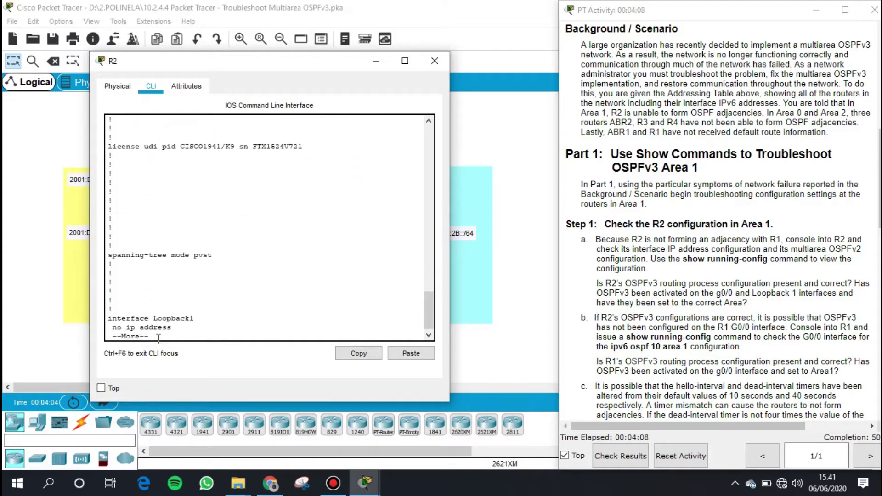
pyautogui.press('Return')
pyautogui.press('Return')
pyautogui.press('Return')
pyautogui.press('Return')
pyautogui.press('Return')
pyautogui.press('Return')
pyautogui.press('Return')
pyautogui.press('Return')
pyautogui.press('Return')
pyautogui.press('Return')
pyautogui.press('Return')
pyautogui.press('Return')
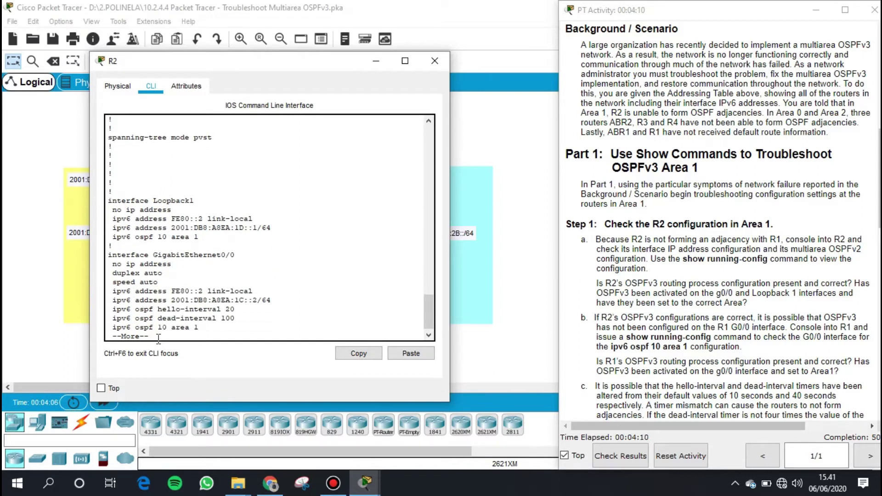
pyautogui.press('Return')
pyautogui.press('Return')
pyautogui.press('Return')
pyautogui.press('Return')
pyautogui.press('Return')
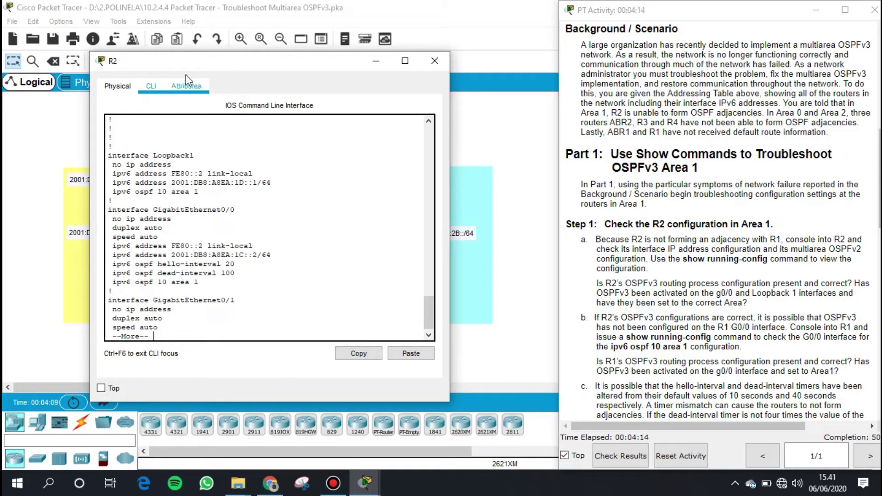
# Compare R2's Loopback1 and GigabitEthernet0/0 IPv6 and OSPF settings with the network labels in the topology.
pyautogui.moveTo(205, 70); pyautogui.dragTo(361, 71)
pyautogui.moveTo(267, 159); pyautogui.dragTo(355, 160)
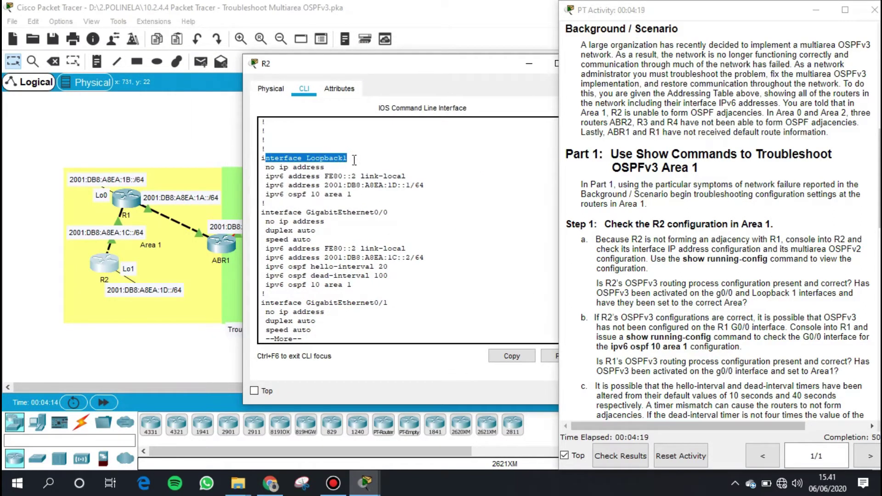
pyautogui.doubleClick(389, 185)
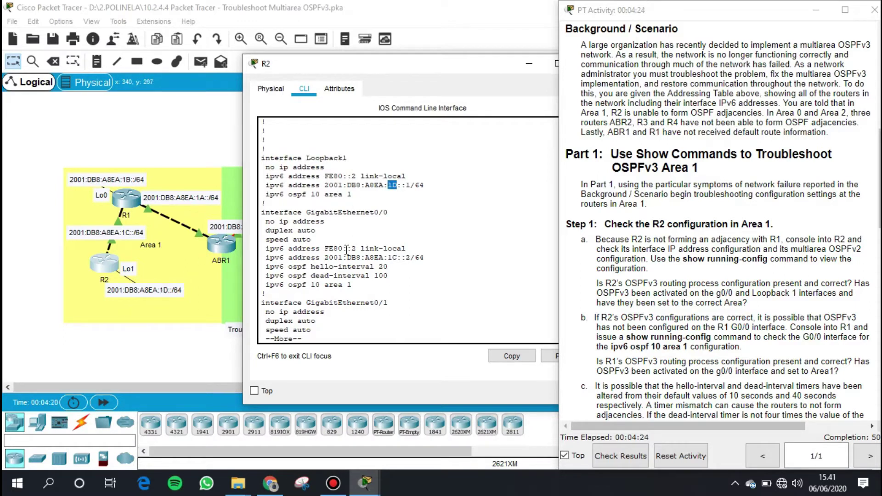
pyautogui.moveTo(275, 212); pyautogui.dragTo(387, 213)
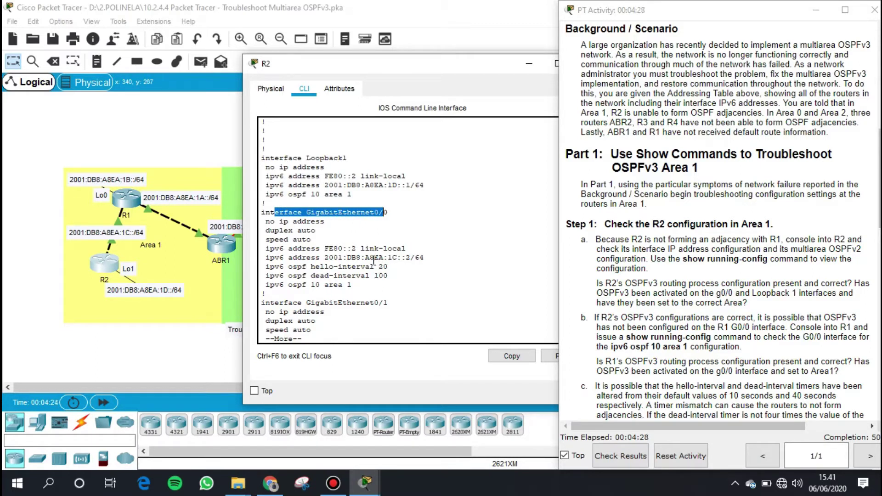
pyautogui.moveTo(352, 257); pyautogui.dragTo(402, 257)
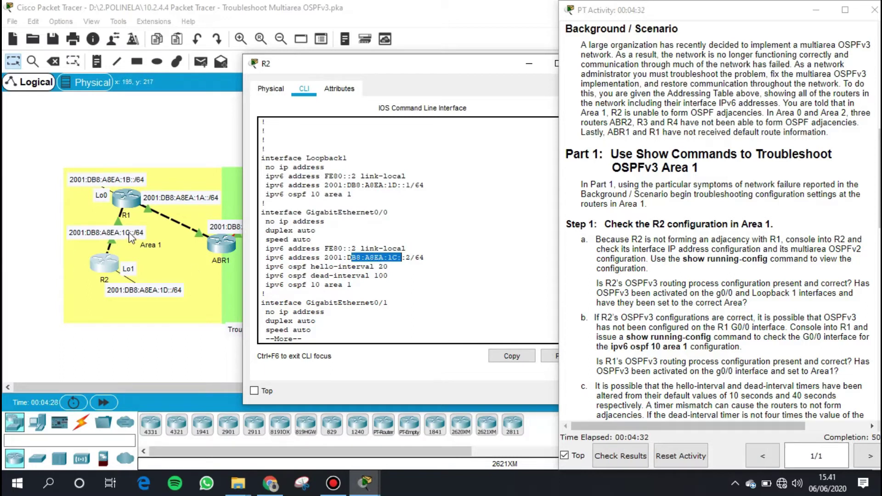
pyautogui.click(368, 266)
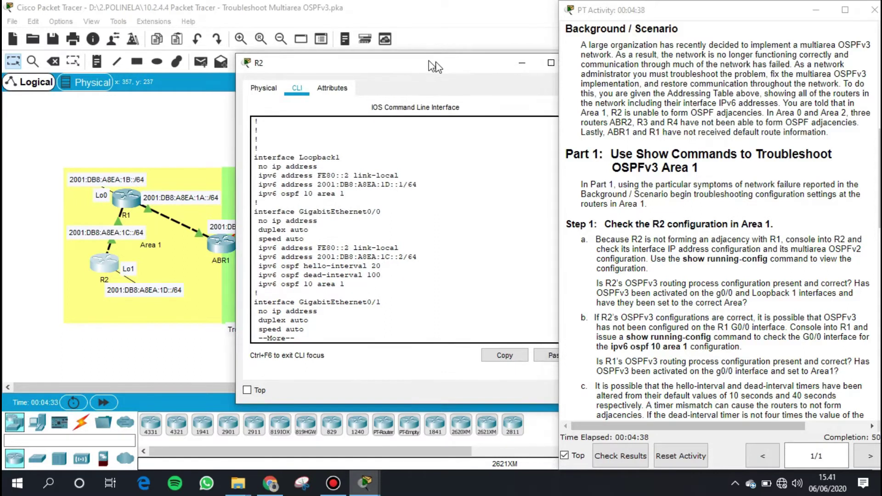
pyautogui.moveTo(439, 59); pyautogui.dragTo(338, 35)
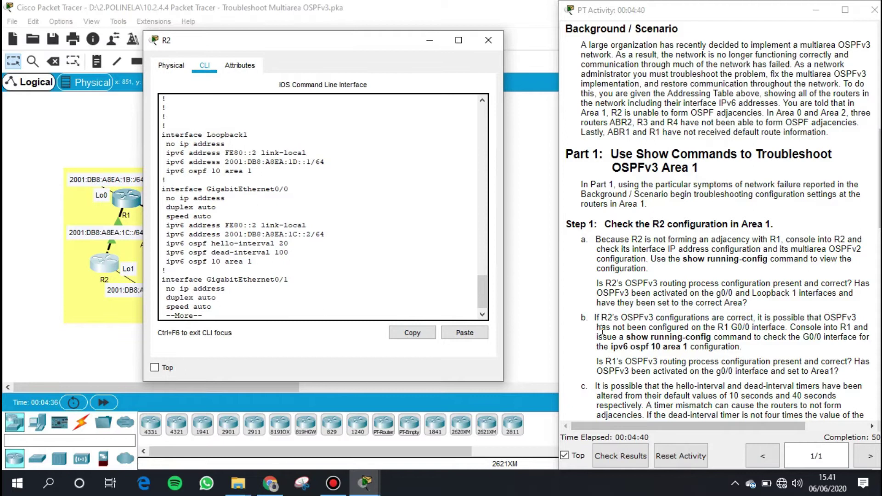
# Read the Step 1b instructions on checking R1's OSPFv3 process and its G0/0 interface configuration.
pyautogui.scroll(-1, 609, 316)
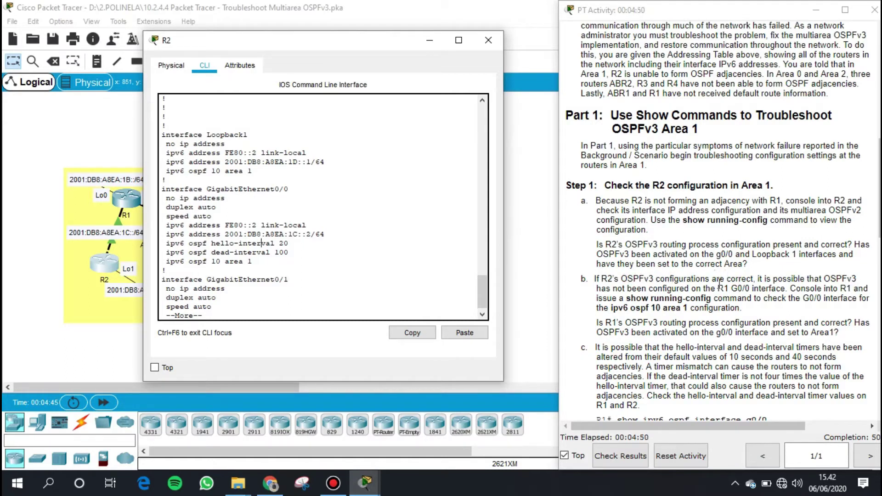
pyautogui.moveTo(605, 289); pyautogui.dragTo(727, 289)
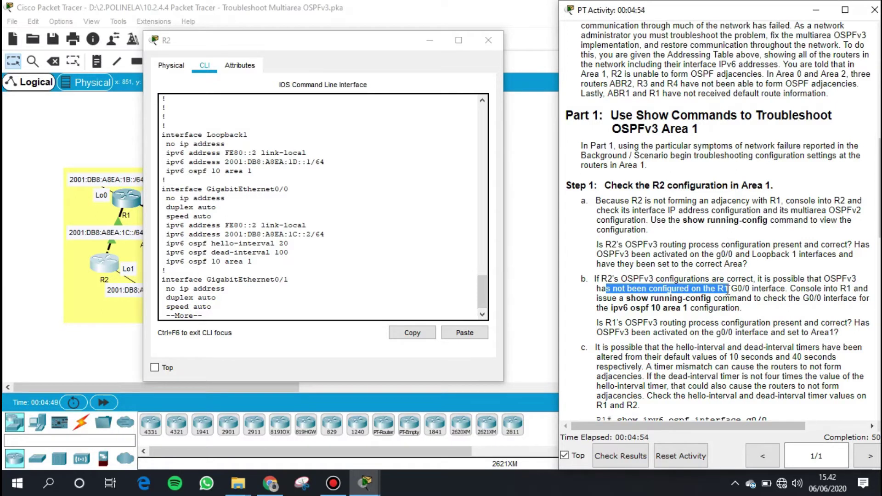
pyautogui.moveTo(741, 288); pyautogui.dragTo(737, 309)
pyautogui.click(799, 289)
pyautogui.click(717, 285)
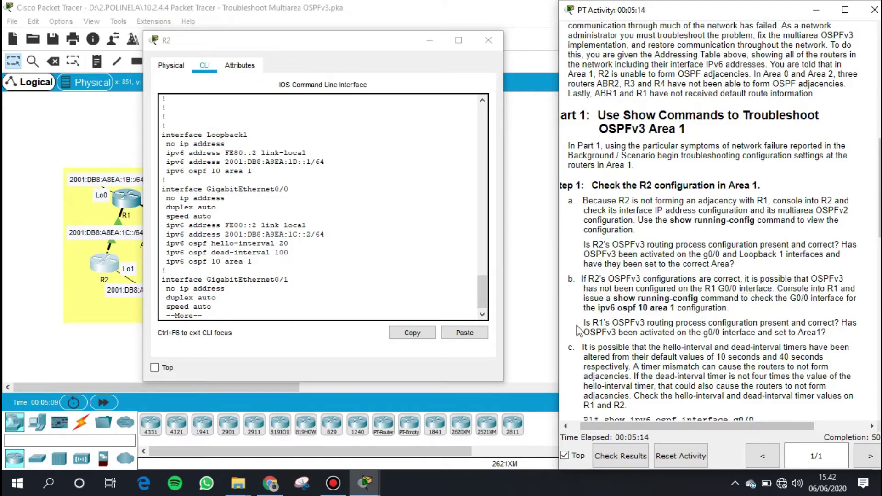
pyautogui.moveTo(587, 321); pyautogui.dragTo(839, 324)
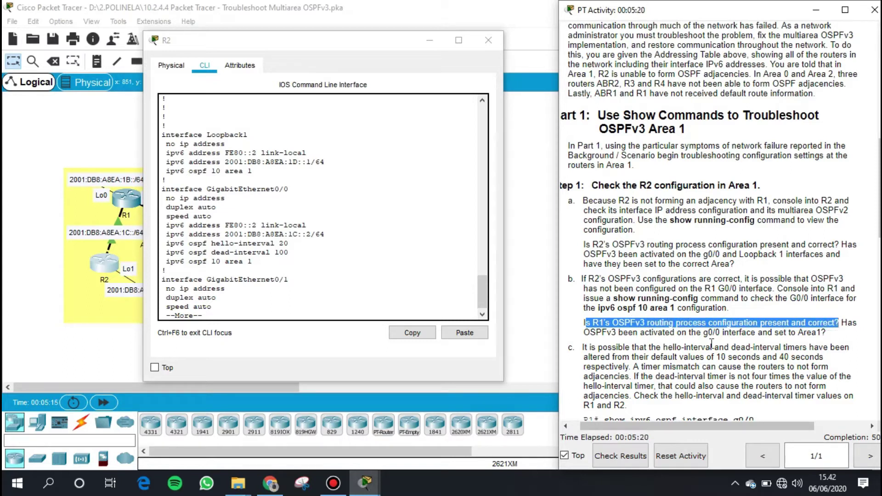
pyautogui.moveTo(591, 333); pyautogui.dragTo(835, 334)
pyautogui.click(837, 334)
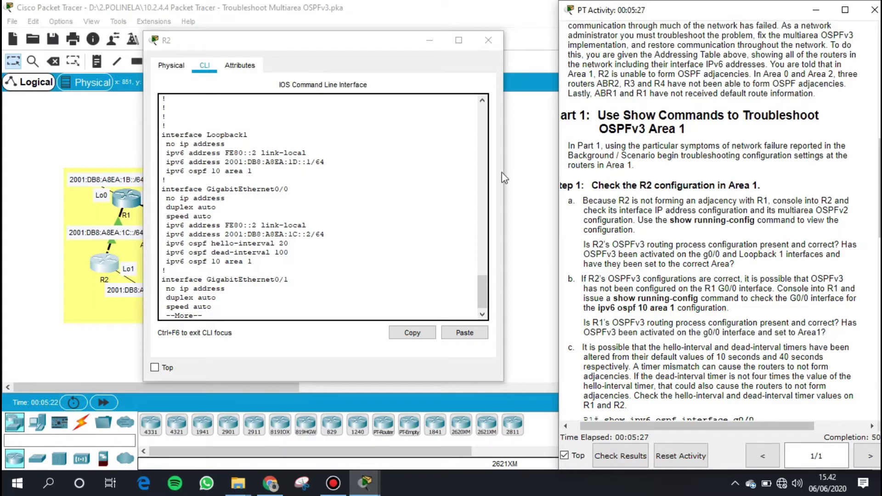
# Minimize the R2 window and open router R1's command line.
pyautogui.click(430, 42)
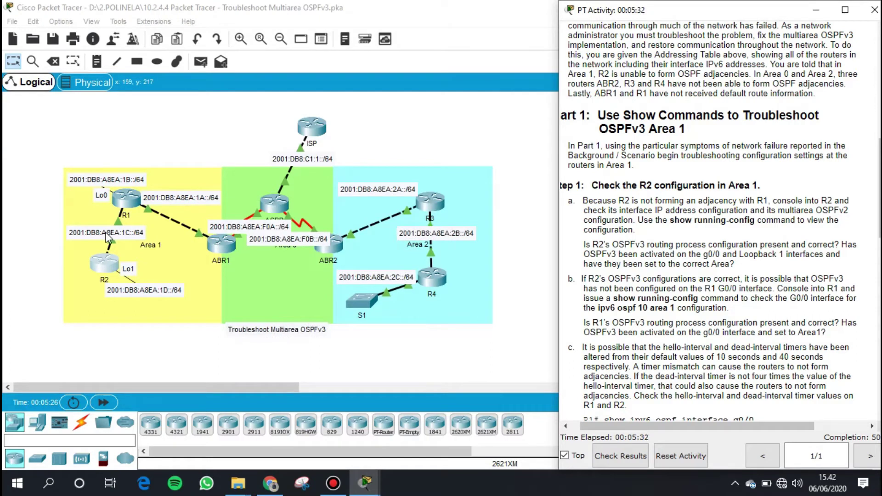
pyautogui.click(122, 204)
pyautogui.click(318, 42)
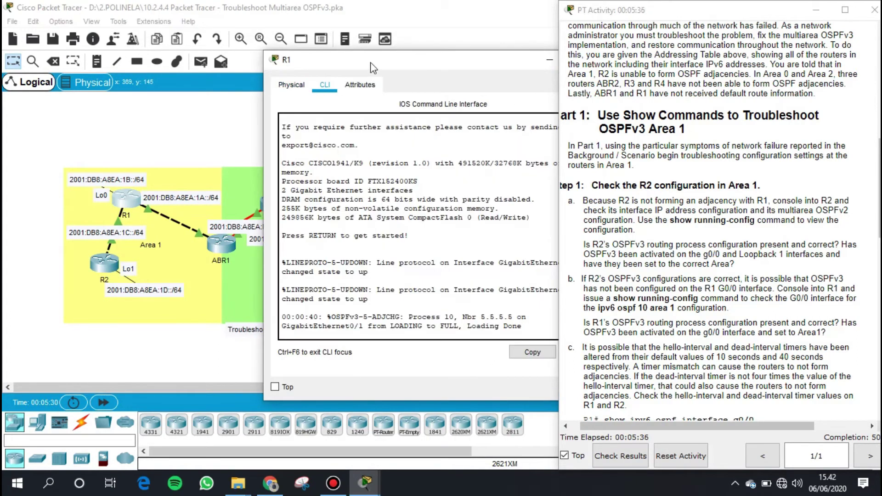
# Reposition the R1 window beside the instructions and bring up its command prompt.
pyautogui.moveTo(364, 18); pyautogui.dragTo(249, 73)
pyautogui.click(237, 348)
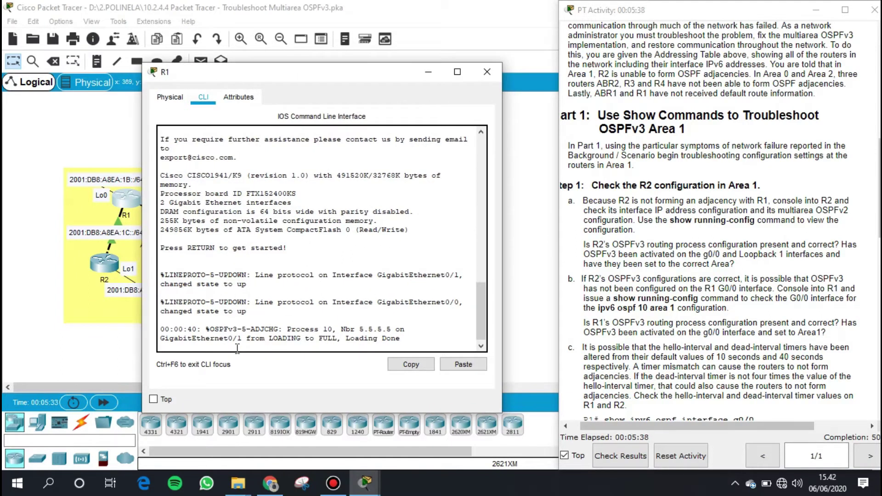
pyautogui.press('Return')
pyautogui.press('Return')
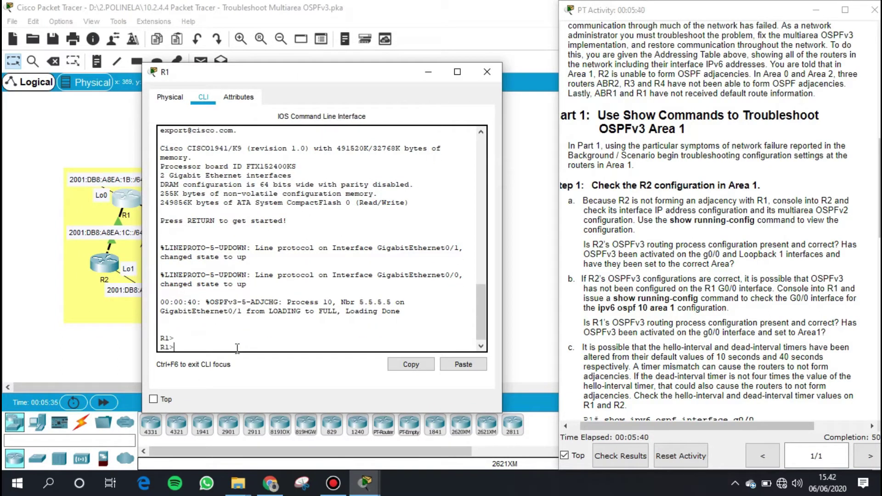
pyautogui.write('sh')
pyautogui.press('Tab')
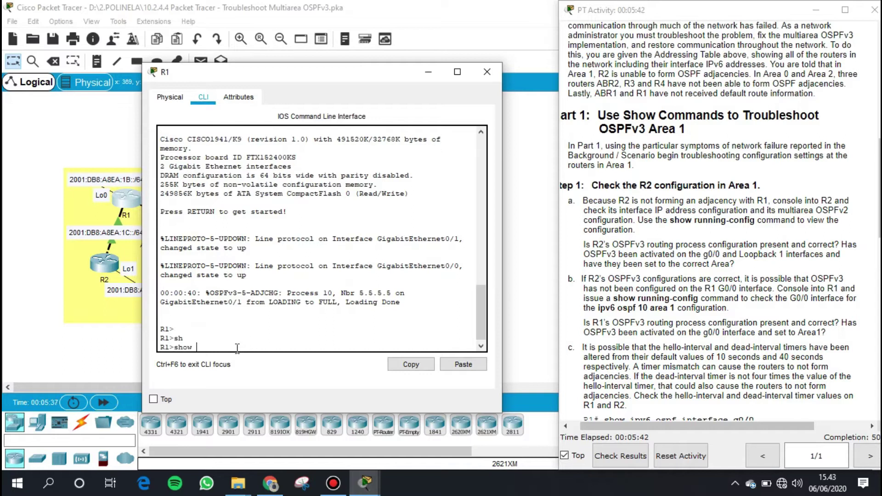
pyautogui.write('ru')
pyautogui.press('Tab')
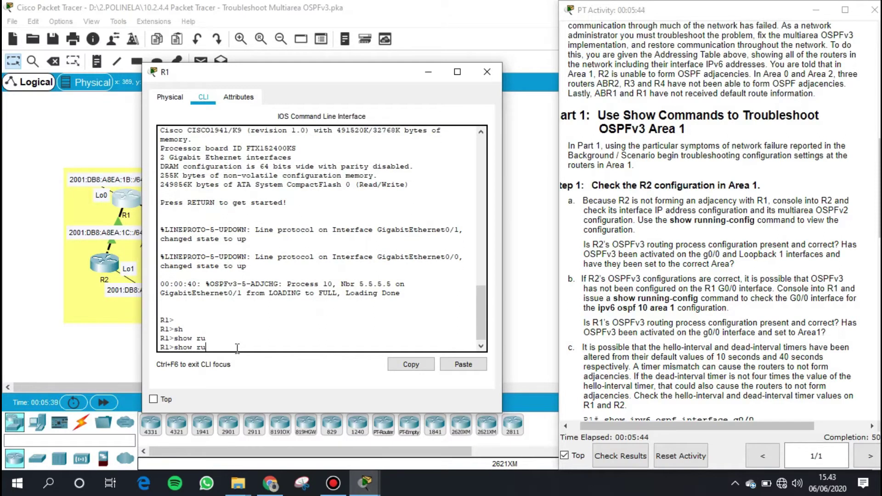
pyautogui.write('nn')
pyautogui.press('Tab')
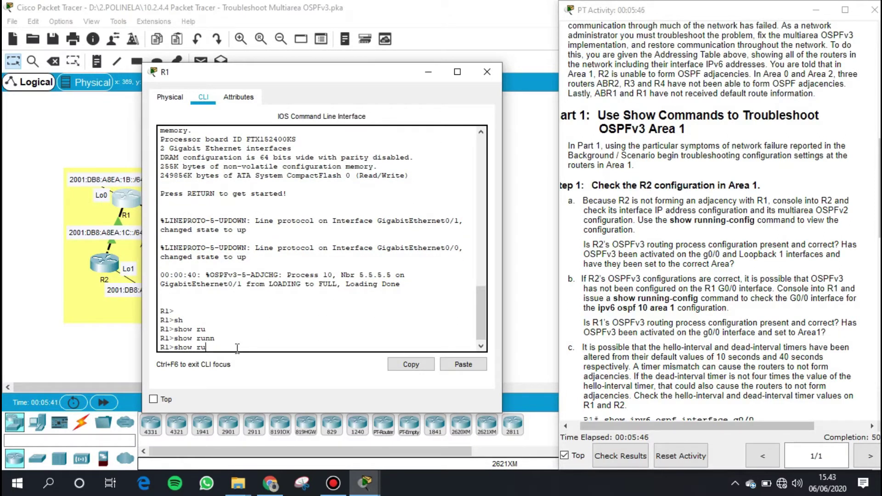
pyautogui.press('Tab')
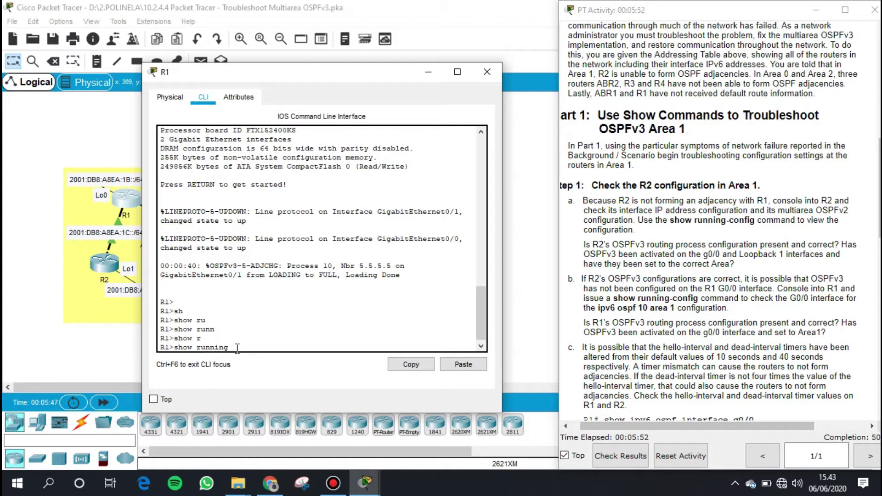
pyautogui.write('unning')
pyautogui.press('Tab')
pyautogui.press('BackSpace')
pyautogui.press('Tab')
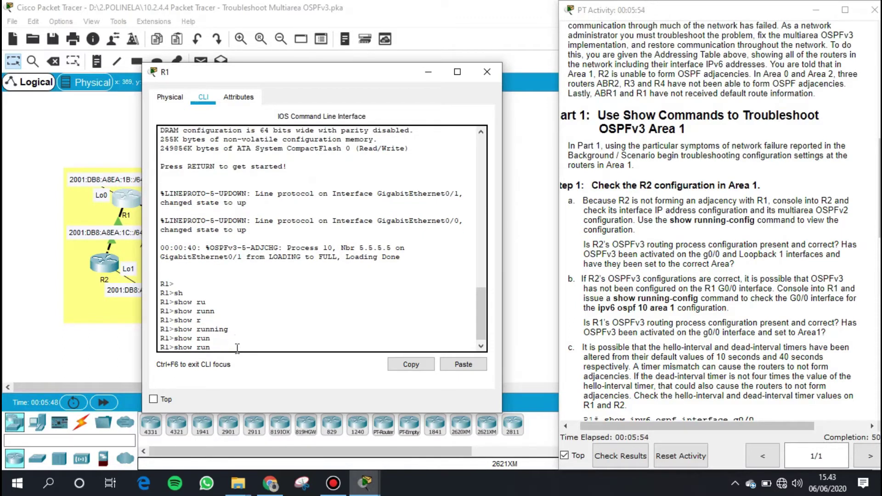
pyautogui.press('BackSpace')
# Enter privileged EXEC mode on R1.
pyautogui.write('en')
pyautogui.press('Return')
pyautogui.press('Tab')
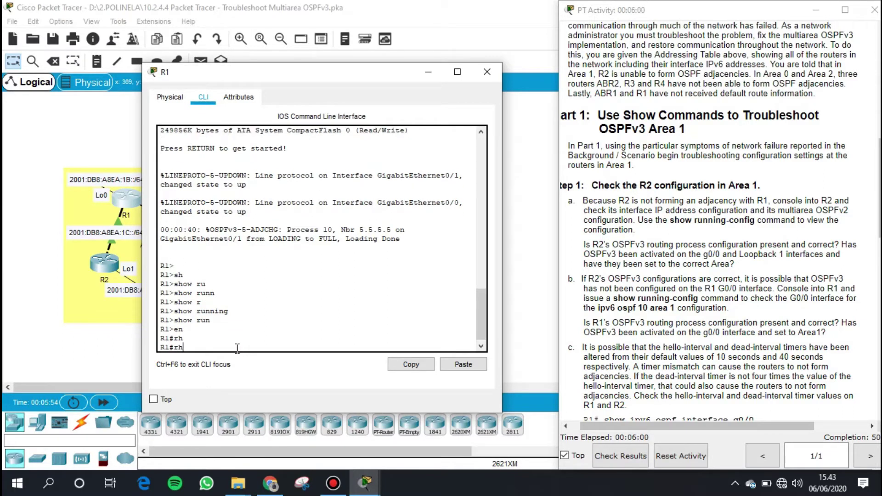
# Run show running-config on R1 and page through the output to the start of the GigabitEthernet0/1 interface section.
pyautogui.write('sh')
pyautogui.press('Tab')
pyautogui.write('ru')
pyautogui.press('Tab')
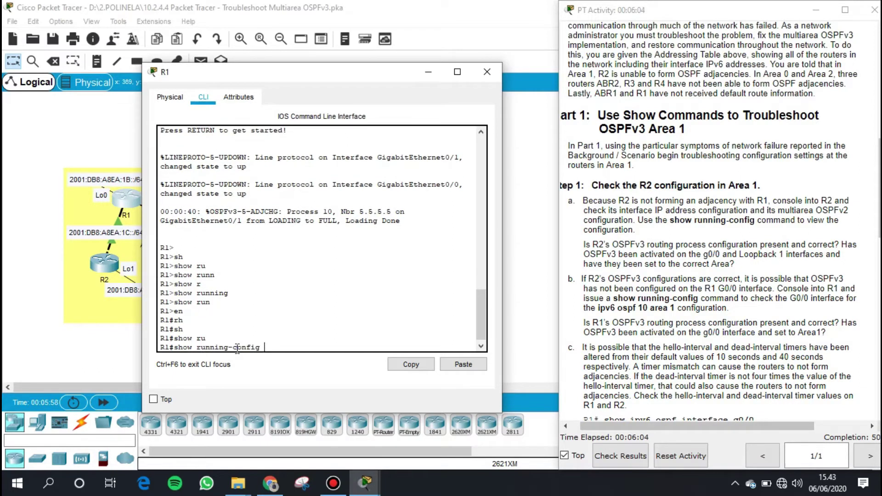
pyautogui.press('Return')
pyautogui.press('Return')
pyautogui.press('Return')
pyautogui.press('Return')
pyautogui.press('Return')
pyautogui.press('Return')
pyautogui.press('Return')
pyautogui.press('Return')
pyautogui.press('Return')
pyautogui.press('Return')
pyautogui.press('Return')
pyautogui.press('Return')
pyautogui.press('Return')
pyautogui.press('Return')
pyautogui.press('Return')
pyautogui.press('Return')
pyautogui.press('Return')
pyautogui.press('Return')
pyautogui.press('Return')
pyautogui.press('Return')
pyautogui.press('Return')
pyautogui.press('Return')
pyautogui.press('Return')
pyautogui.press('Return')
pyautogui.press('Return')
pyautogui.press('Return')
pyautogui.press('Return')
pyautogui.press('Return')
pyautogui.press('Return')
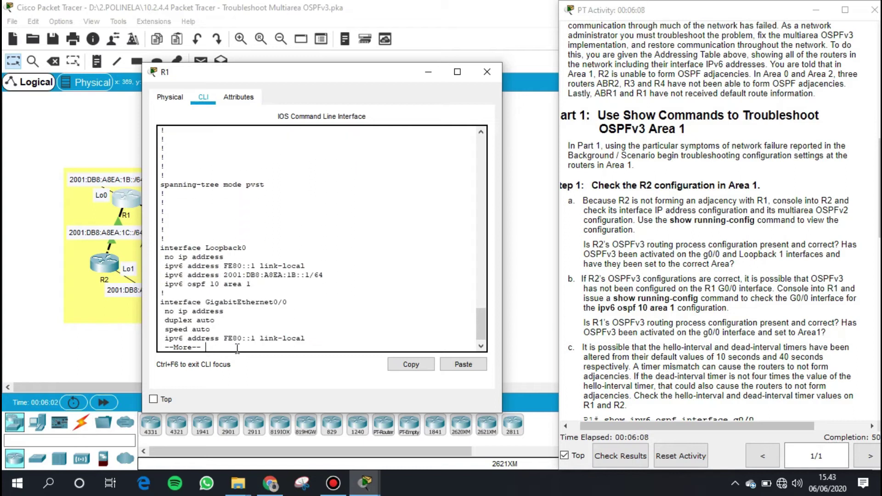
pyautogui.press('Return')
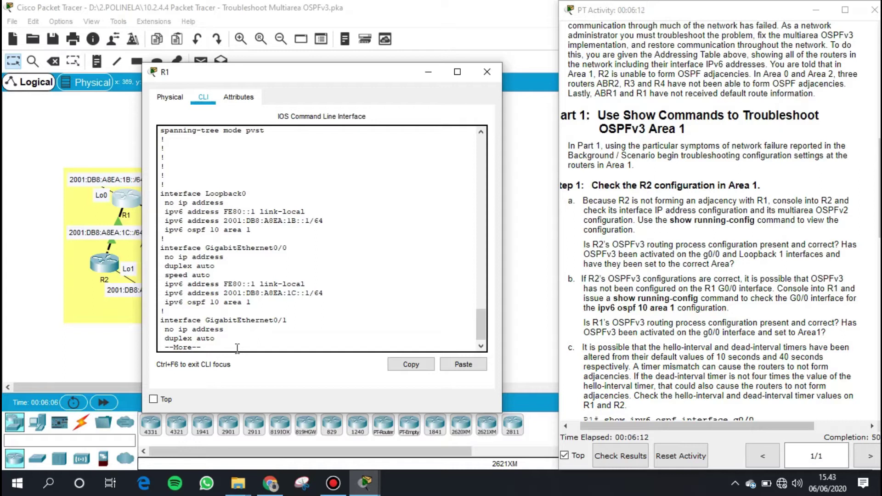
# Compare the IPv6 addresses of R1's Loopback0 and GigabitEthernet0/0 interfaces with the network labels in the topology.
pyautogui.moveTo(262, 71); pyautogui.dragTo(429, 24)
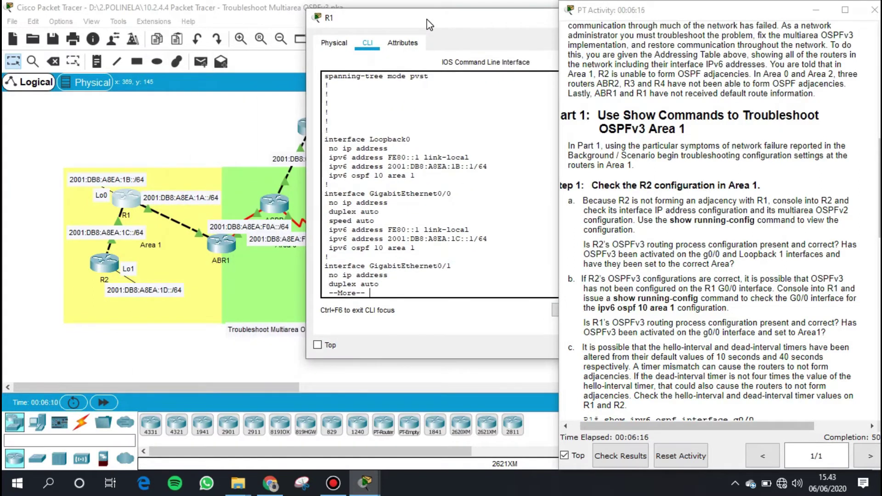
pyautogui.moveTo(427, 24); pyautogui.dragTo(368, 48)
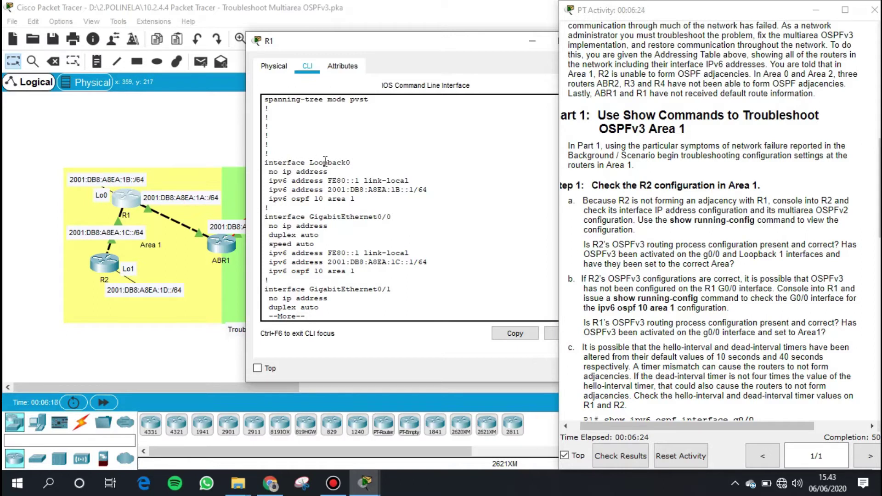
pyautogui.moveTo(365, 45); pyautogui.dragTo(319, 47)
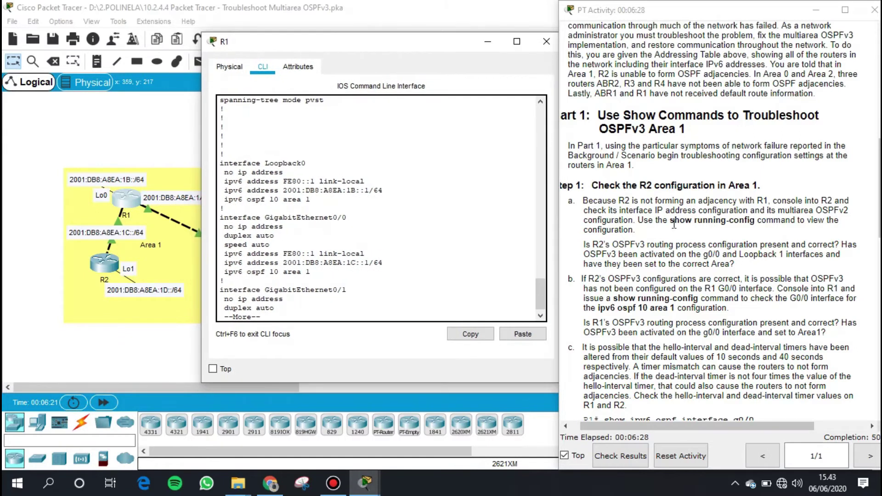
pyautogui.scroll(-2, 695, 235)
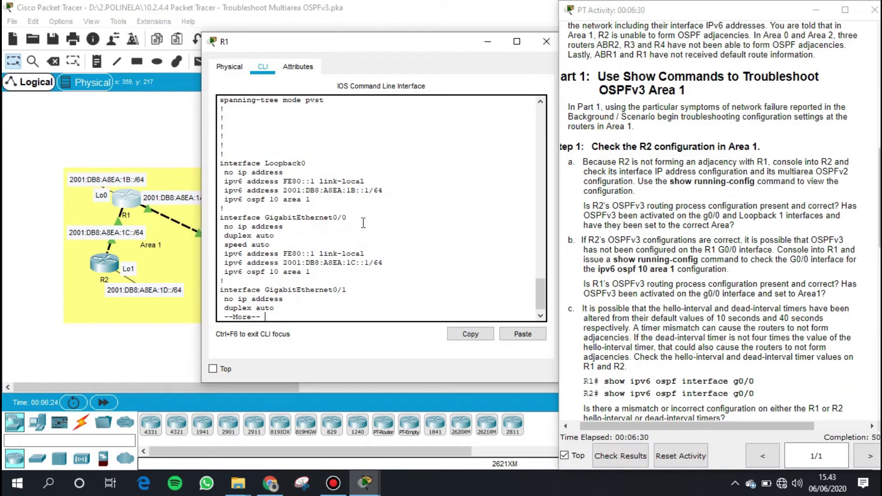
pyautogui.scroll(-1, 279, 234)
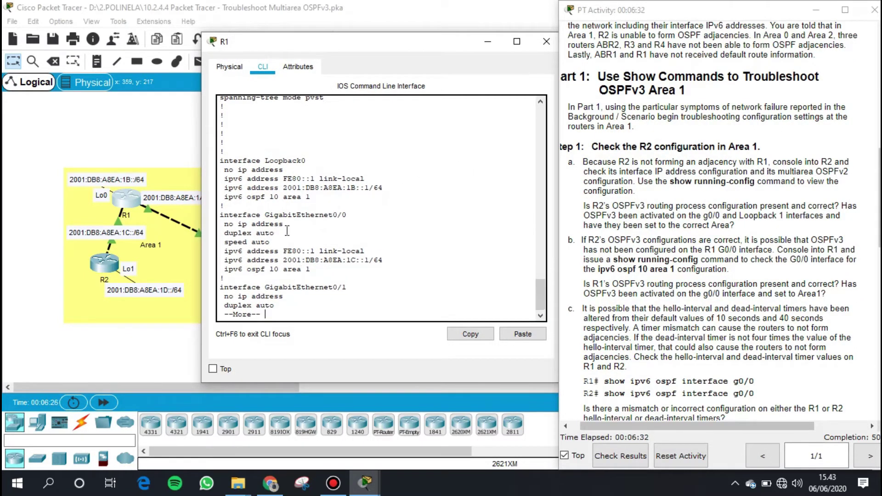
pyautogui.moveTo(257, 188); pyautogui.dragTo(383, 190)
pyautogui.moveTo(349, 47); pyautogui.dragTo(406, 42)
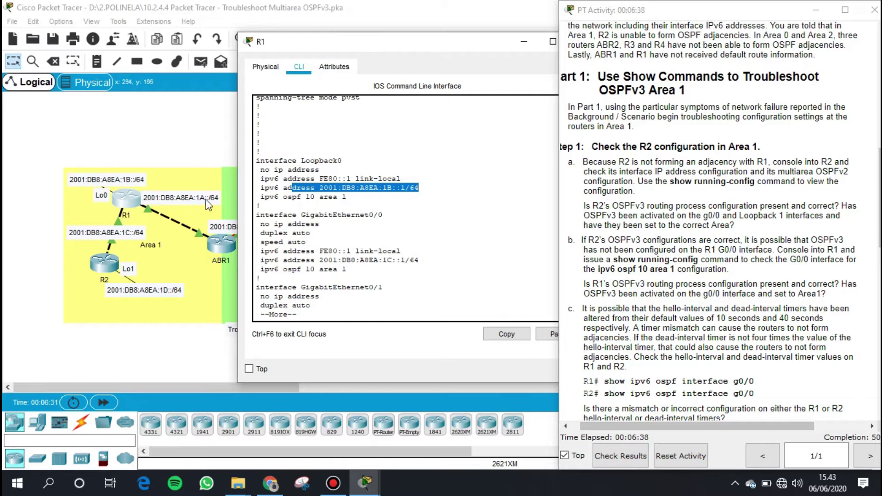
pyautogui.moveTo(356, 260); pyautogui.dragTo(412, 259)
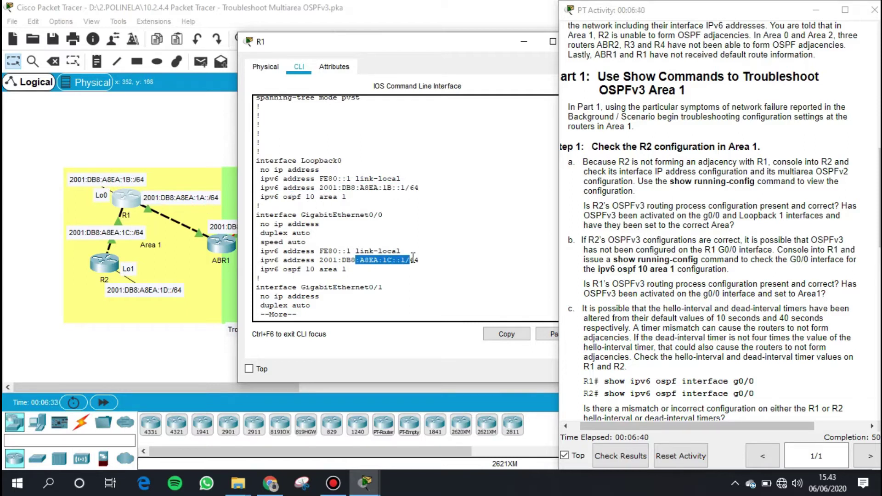
pyautogui.moveTo(343, 178); pyautogui.dragTo(387, 187)
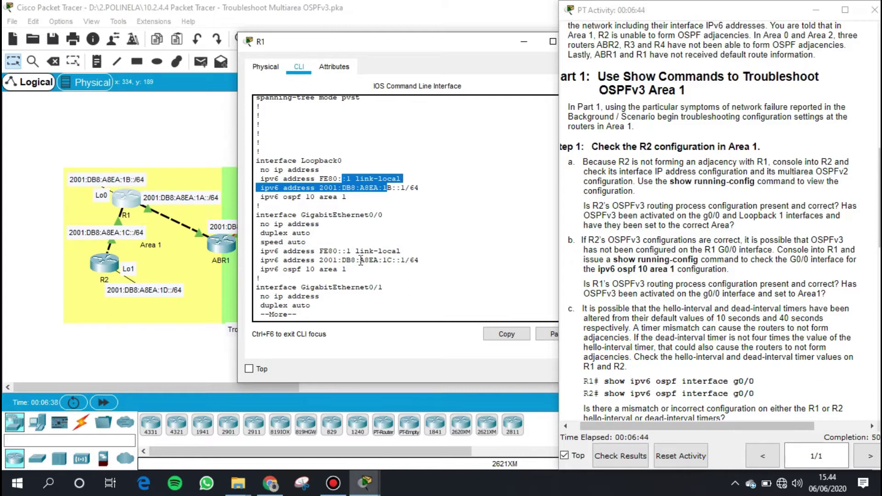
pyautogui.moveTo(360, 260); pyautogui.dragTo(379, 260)
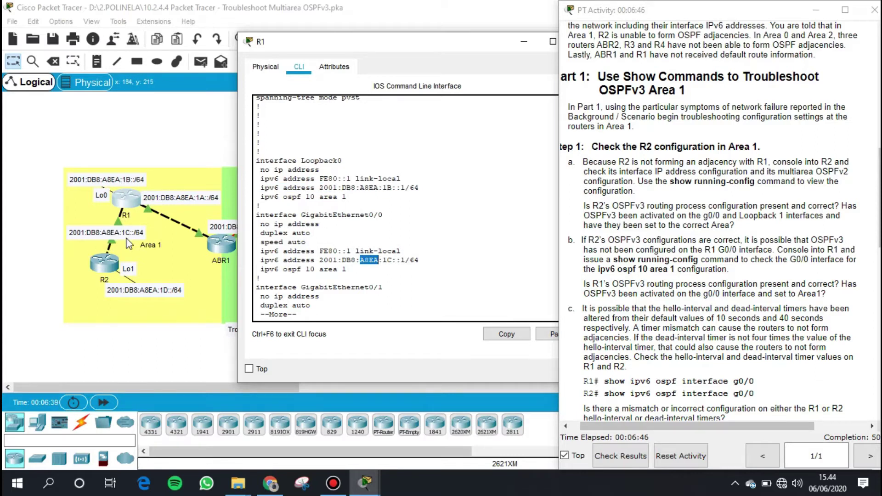
# Page through R1's GigabitEthernet0/1 section and check its IPv6 address and OSPF area assignment against the topology.
pyautogui.click(335, 308)
pyautogui.press('Return')
pyautogui.press('Return')
pyautogui.press('Return')
pyautogui.press('Return')
pyautogui.press('Return')
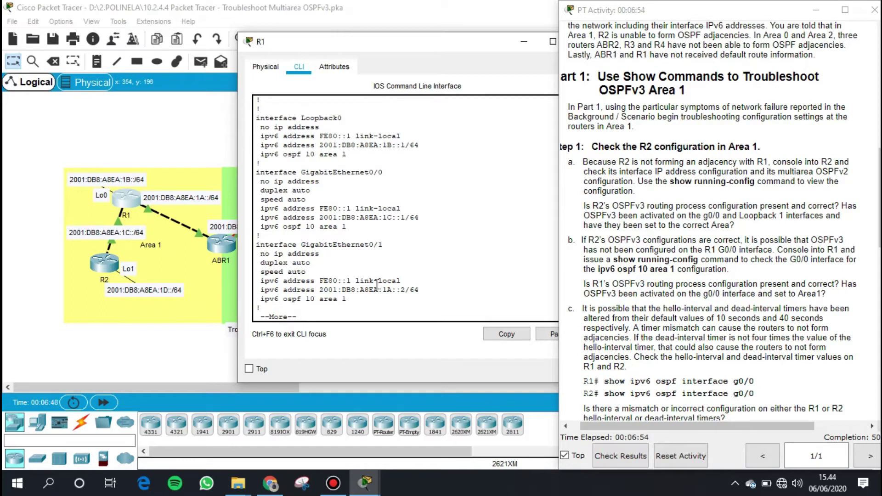
pyautogui.moveTo(383, 289); pyautogui.dragTo(398, 298)
pyautogui.click(363, 277)
pyautogui.moveTo(260, 299); pyautogui.dragTo(355, 299)
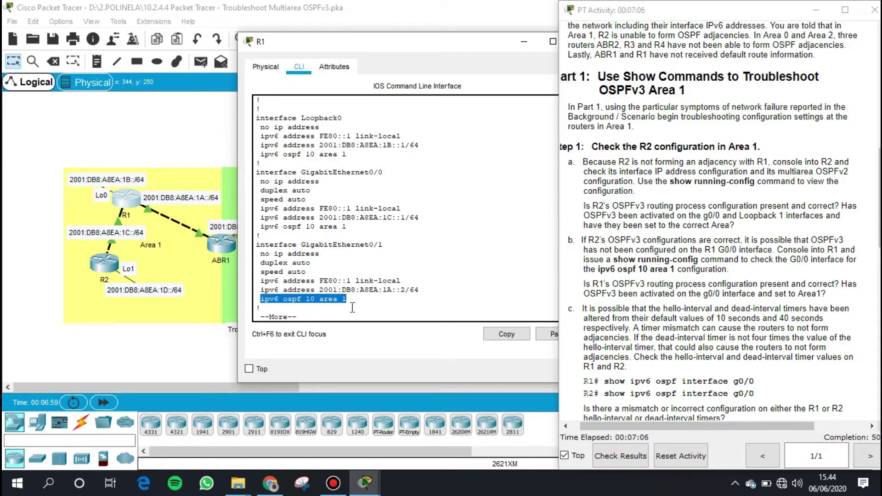
# Page through the rest of R1's running configuration, including the OSPFv3 routing process, until the command prompt returns.
pyautogui.press('Return')
pyautogui.press('Return')
pyautogui.press('Return')
pyautogui.press('Return')
pyautogui.press('Return')
pyautogui.press('Return')
pyautogui.press('Return')
pyautogui.press('Return')
pyautogui.press('Return')
pyautogui.press('Return')
pyautogui.press('Return')
pyautogui.press('Return')
pyautogui.press('Return')
pyautogui.press('Return')
pyautogui.press('Return')
pyautogui.press('Return')
pyautogui.press('Return')
pyautogui.press('Return')
pyautogui.press('Return')
pyautogui.press('Return')
pyautogui.press('Return')
pyautogui.press('Return')
pyautogui.press('Return')
pyautogui.press('Return')
pyautogui.press('Return')
pyautogui.press('Return')
pyautogui.press('Return')
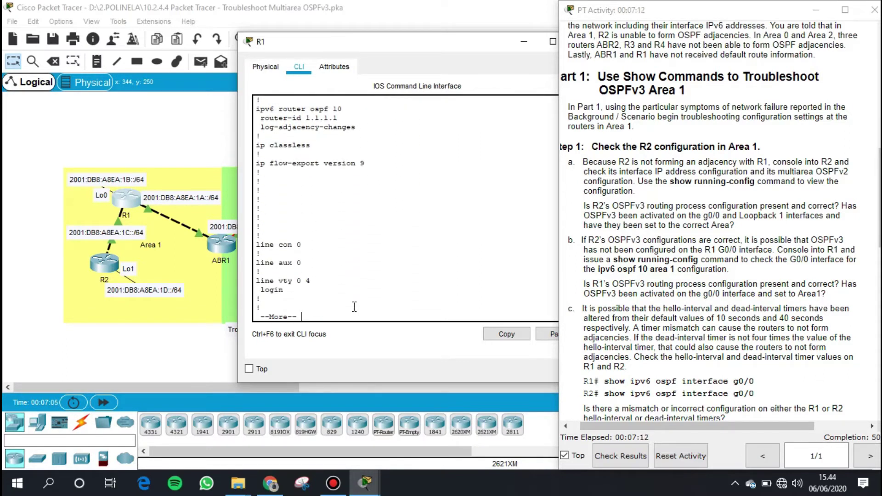
pyautogui.press('Return')
pyautogui.press('Return')
pyautogui.press('Return')
pyautogui.press('Return')
pyautogui.press('Return')
pyautogui.press('Return')
pyautogui.press('Return')
pyautogui.press('Return')
pyautogui.press('Return')
pyautogui.press('Return')
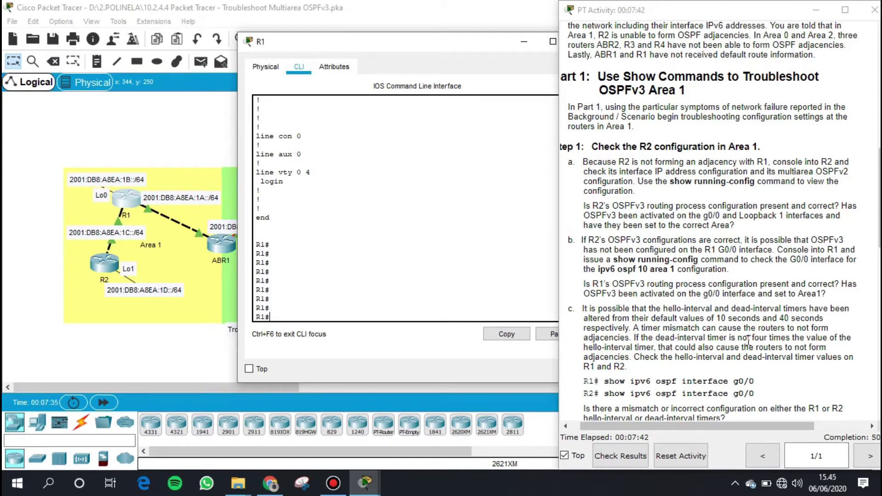
# Read the Step 1c instructions on checking the hello-interval and dead-interval timers on R1 and R2.
pyautogui.scroll(-1, 765, 331)
pyautogui.moveTo(756, 308); pyautogui.dragTo(831, 302)
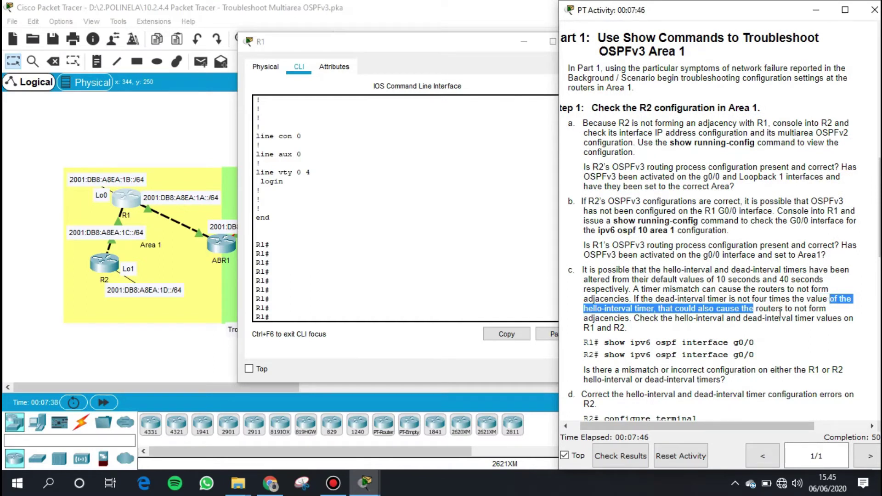
pyautogui.click(655, 315)
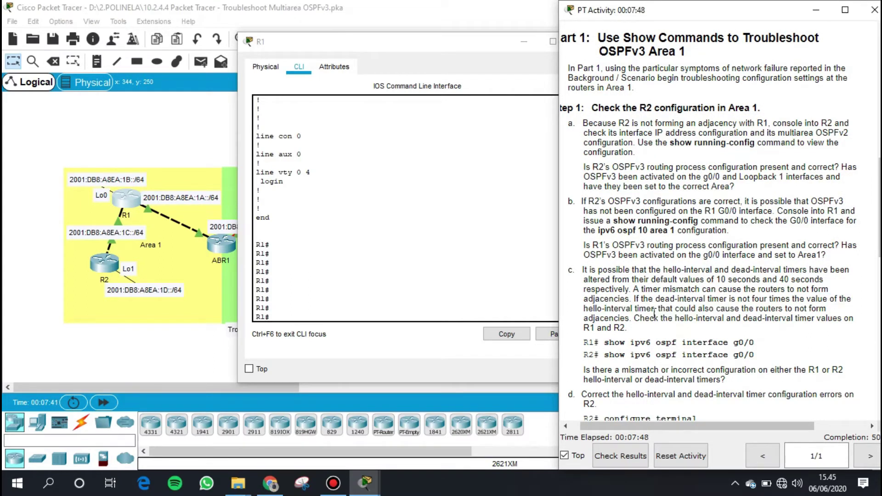
pyautogui.moveTo(662, 313); pyautogui.dragTo(823, 310)
pyautogui.moveTo(638, 318)
pyautogui.mouseDown()
pyautogui.moveTo(598, 319)
pyautogui.moveTo(857, 321)
pyautogui.moveTo(640, 332)
pyautogui.mouseUp()
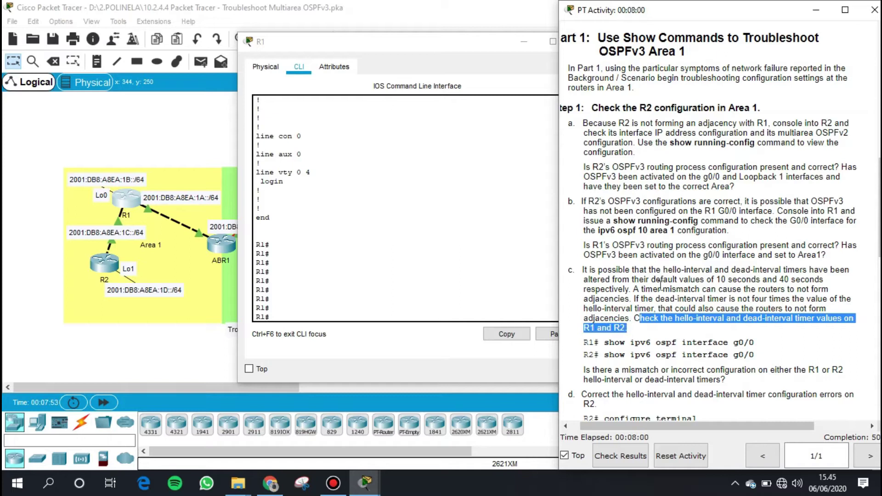
# Run show ipv6 ospf int g0/0 on R1 to display the interface's OSPFv3 details.
pyautogui.moveTo(375, 44); pyautogui.dragTo(289, 41)
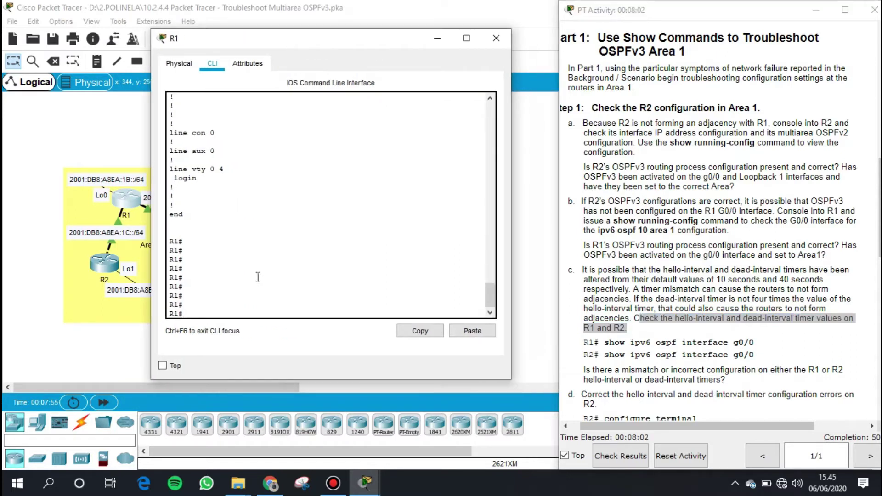
pyautogui.moveTo(251, 306); pyautogui.dragTo(250, 311)
pyautogui.click(251, 310)
pyautogui.write('sh')
pyautogui.press('Tab')
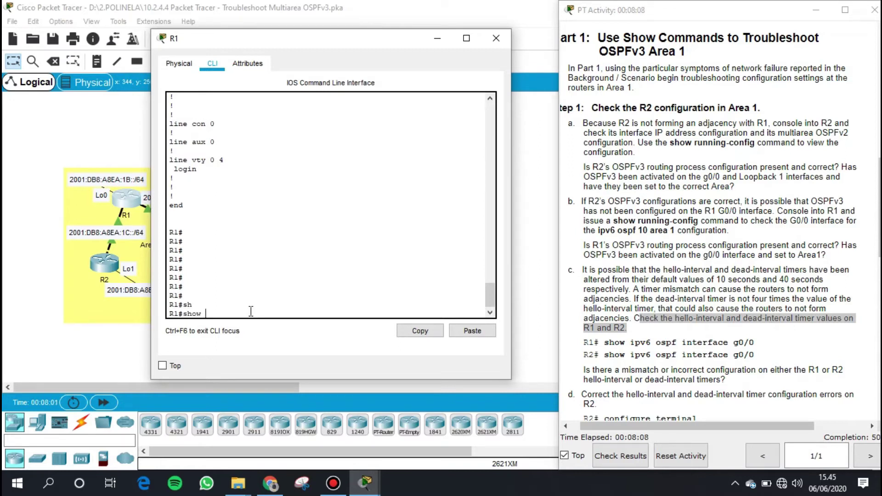
pyautogui.write('ip')
pyautogui.press('Tab')
pyautogui.write('v')
pyautogui.press('Tab')
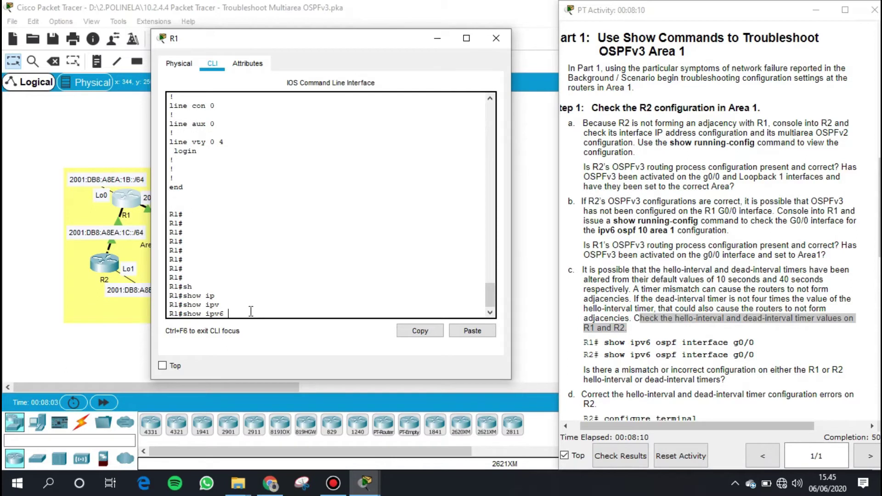
pyautogui.write('os')
pyautogui.press('Tab')
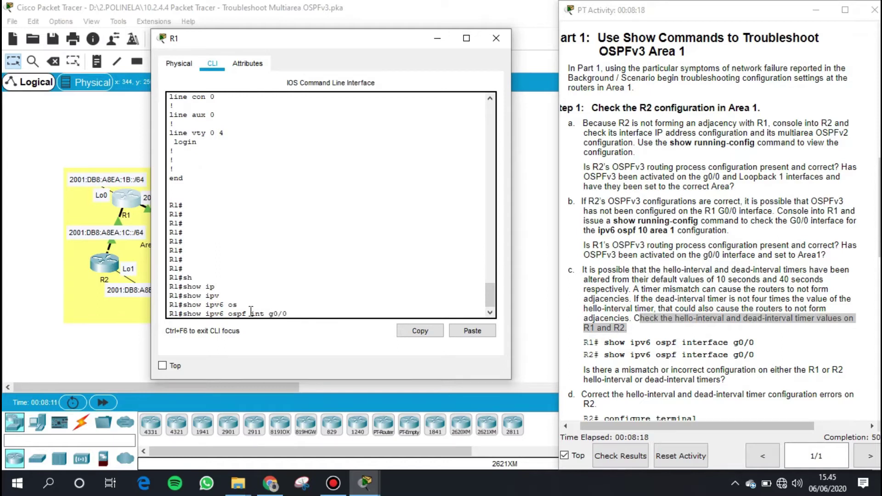
pyautogui.press('Return')
pyautogui.press('Return')
pyautogui.press('Return')
pyautogui.press('Return')
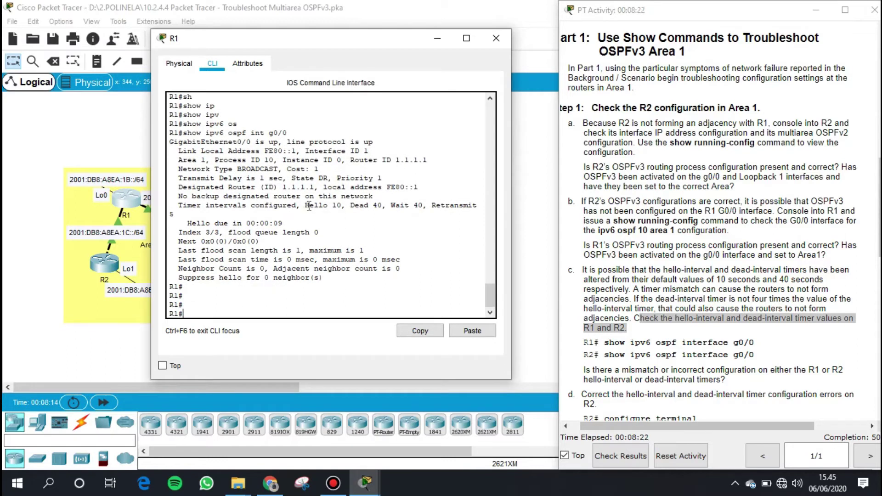
# Compare R1's G0/0 hello and dead timers with the default values in Step 1c, and clear the R1 window off the topology.
pyautogui.moveTo(305, 207); pyautogui.dragTo(359, 205)
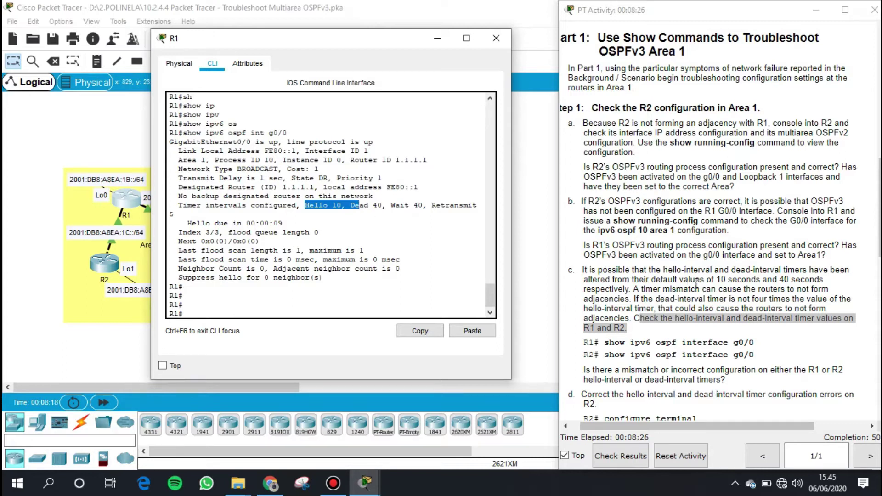
pyautogui.moveTo(650, 279); pyautogui.dragTo(810, 280)
pyautogui.click(305, 205)
pyautogui.moveTo(305, 206); pyautogui.dragTo(451, 209)
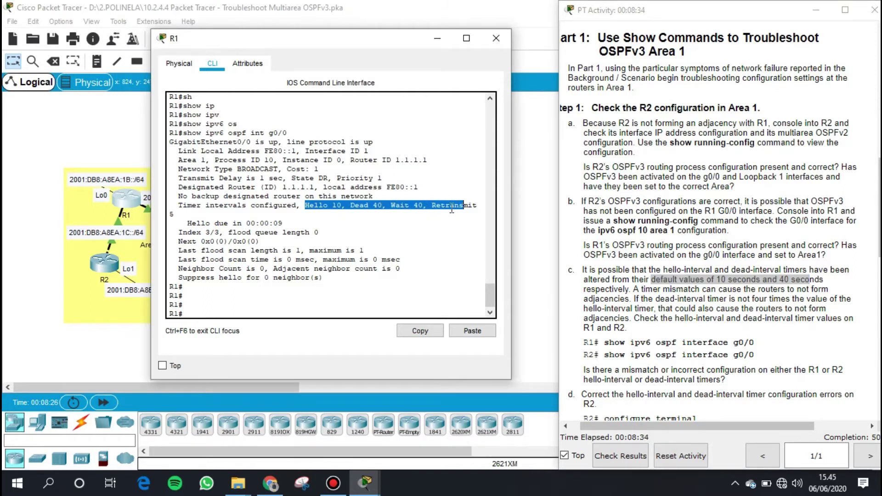
pyautogui.moveTo(273, 41); pyautogui.dragTo(123, 41)
pyautogui.click(416, 115)
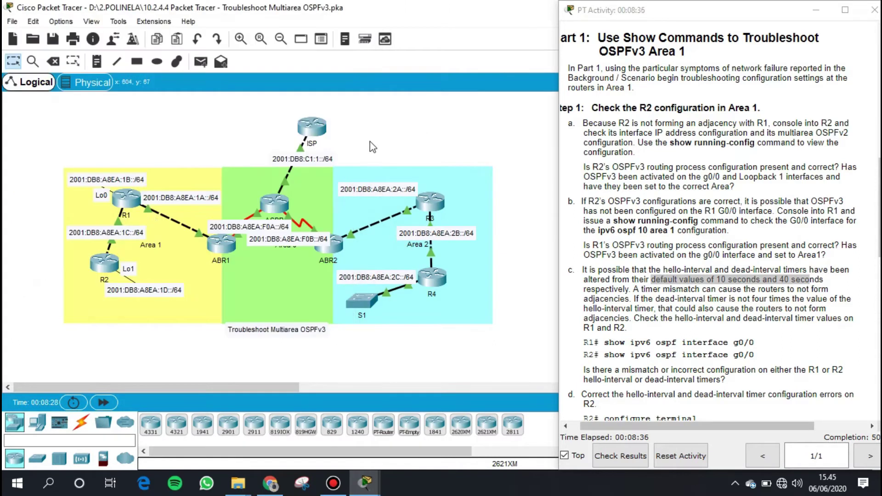
# Open R2's command line and page through the rest of its running configuration until the command prompt returns.
pyautogui.click(97, 271)
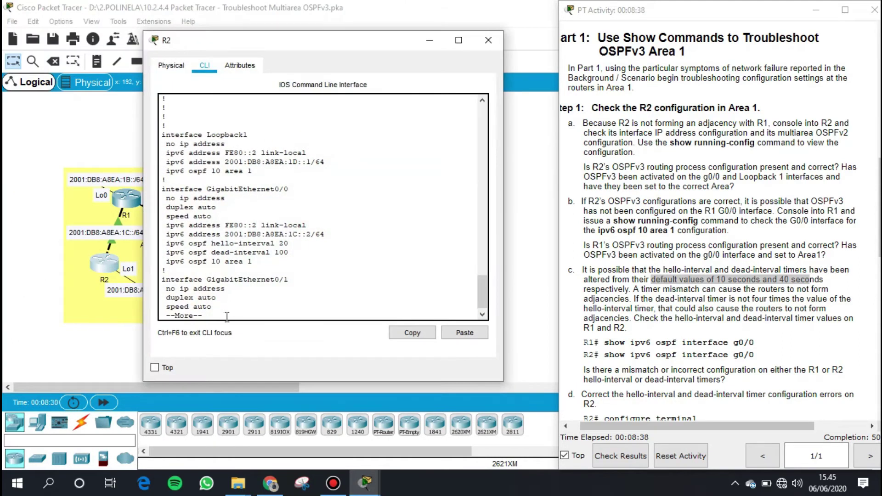
pyautogui.press('Return')
pyautogui.press('Return')
pyautogui.press('Return')
pyautogui.press('Return')
pyautogui.press('Return')
pyautogui.press('Return')
pyautogui.press('Return')
pyautogui.press('Return')
pyautogui.press('Return')
pyautogui.press('Return')
pyautogui.press('Return')
pyautogui.press('Return')
pyautogui.press('Return')
pyautogui.press('Return')
pyautogui.press('Return')
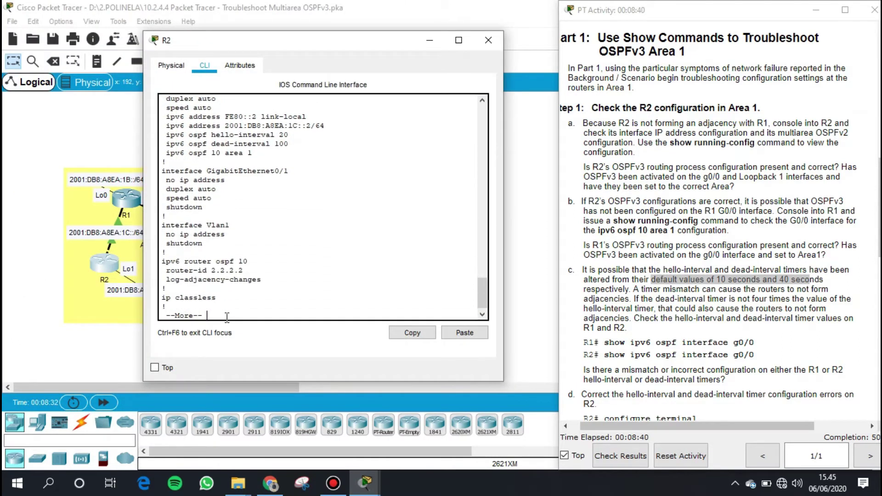
pyautogui.press('Return')
pyautogui.press('Return')
pyautogui.press('Return')
pyautogui.press('Return')
pyautogui.press('Return')
pyautogui.press('Return')
pyautogui.press('Return')
pyautogui.press('Return')
pyautogui.press('Return')
pyautogui.press('Return')
pyautogui.press('Return')
pyautogui.press('Return')
pyautogui.press('Return')
pyautogui.press('Return')
pyautogui.press('Return')
pyautogui.press('Return')
pyautogui.press('Return')
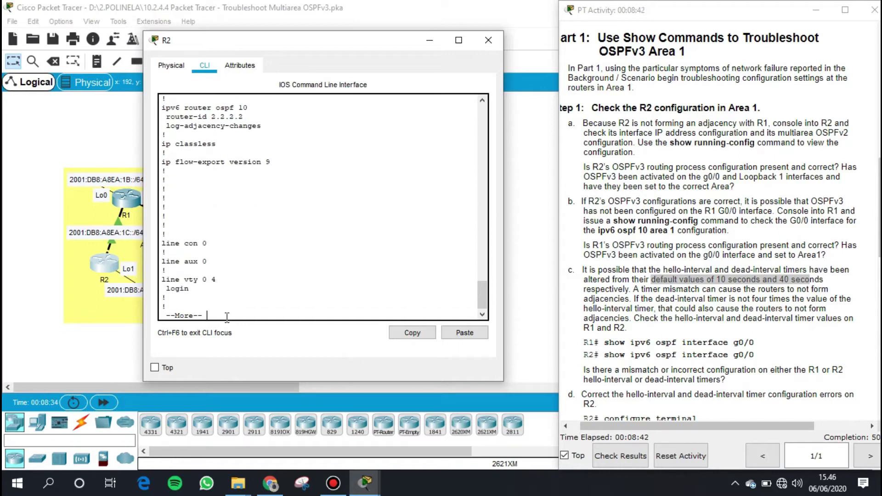
pyautogui.press('Return')
pyautogui.press('Return')
pyautogui.press('Return')
pyautogui.press('Return')
pyautogui.press('Return')
pyautogui.press('Return')
pyautogui.press('Return')
pyautogui.press('Return')
# Run show ipv6 ospf int g0/0 on R2 to display the interface's OSPFv3 details.
pyautogui.write('sh')
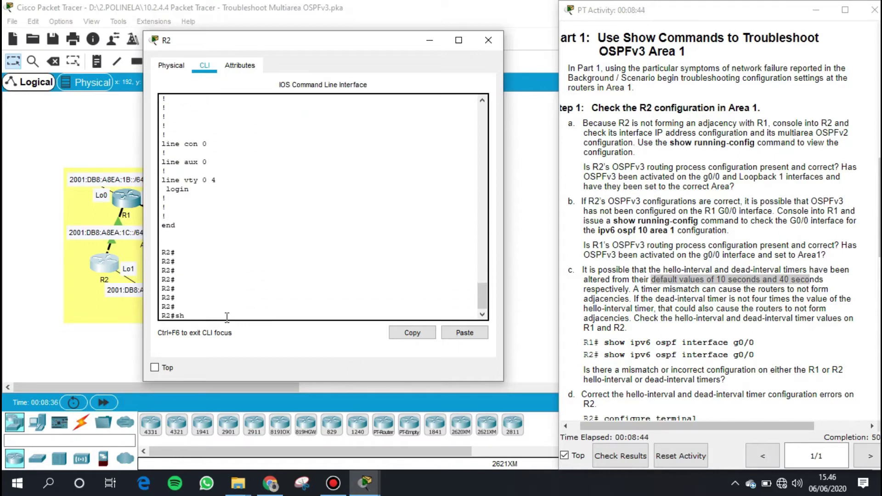
pyautogui.write('o')
pyautogui.press('Tab')
pyautogui.write('ip')
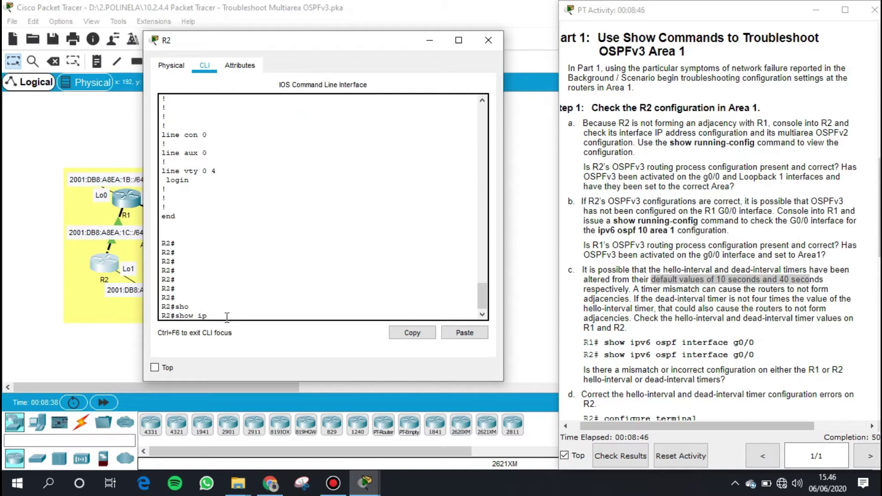
pyautogui.write('v')
pyautogui.press('Tab')
pyautogui.write('os')
pyautogui.press('Tab')
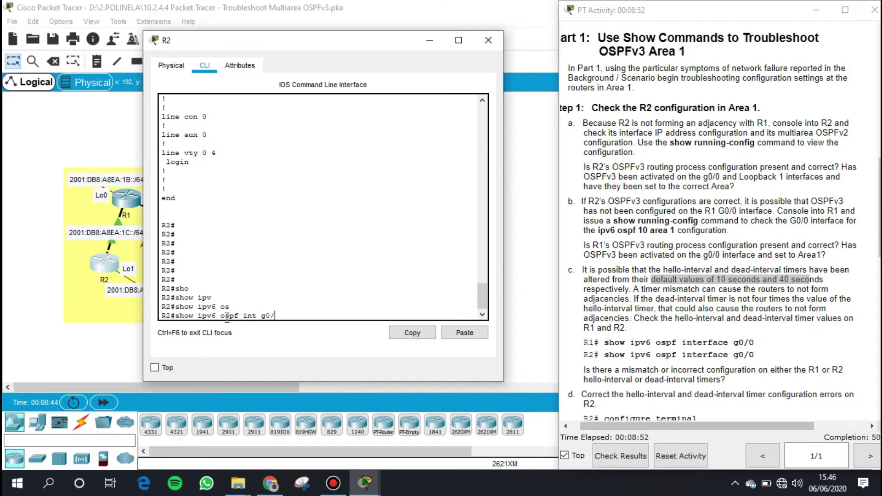
pyautogui.write('int g0/0')
pyautogui.press('Return')
pyautogui.press('Return')
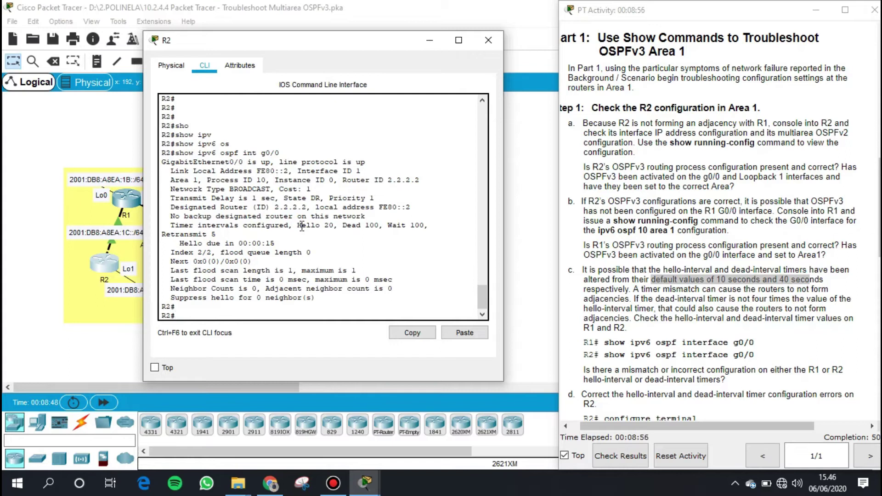
# Check the hello and dead timer intervals in R2's G0/0 output against the defaults given in Step 1c.
pyautogui.moveTo(298, 225); pyautogui.dragTo(428, 229)
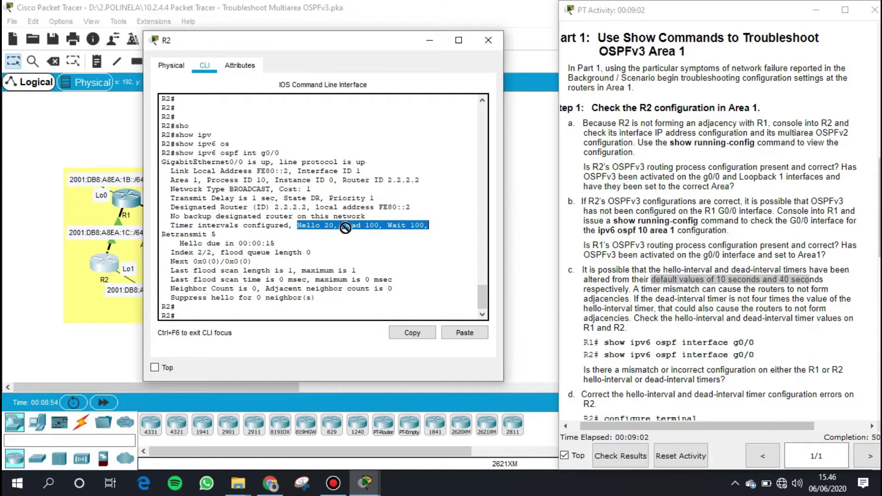
pyautogui.click(324, 228)
pyautogui.moveTo(301, 226); pyautogui.dragTo(365, 225)
pyautogui.click(375, 224)
# Read the Step 1d instructions on correcting the hello-interval and dead-interval timers on R2.
pyautogui.scroll(-6, 637, 309)
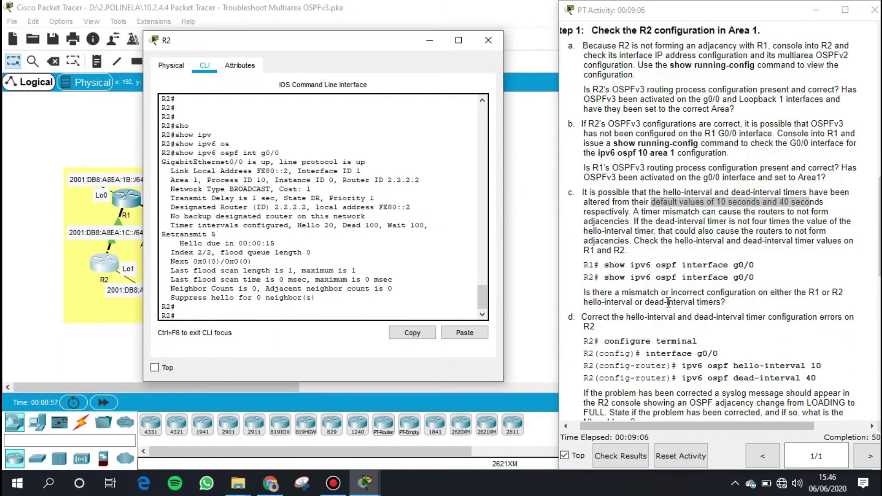
pyautogui.scroll(-2, 606, 267)
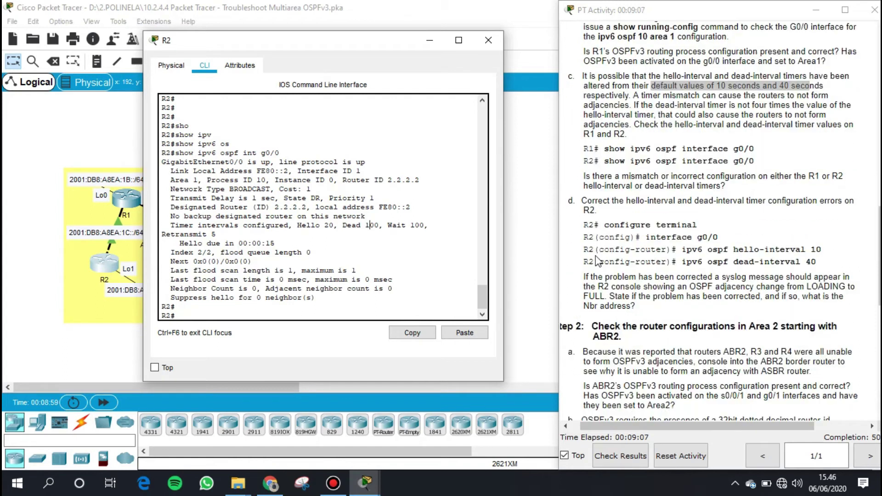
pyautogui.moveTo(587, 201); pyautogui.dragTo(849, 201)
pyautogui.click(596, 211)
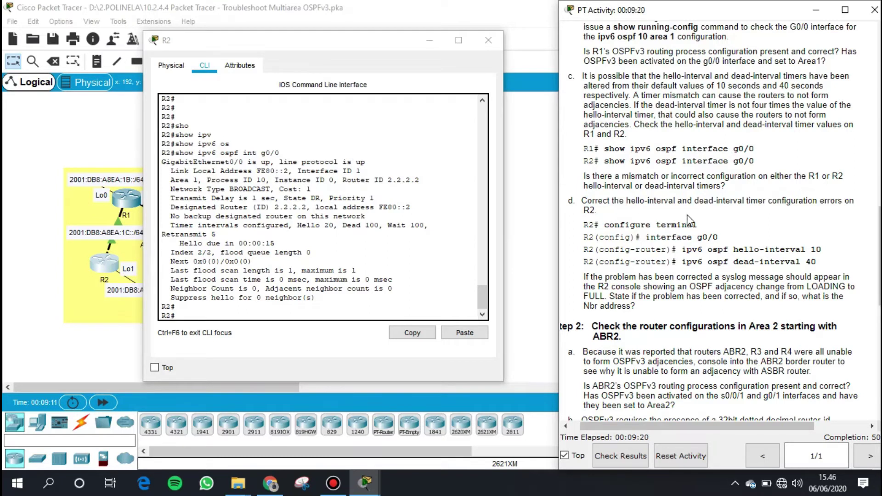
# Enter global configuration mode on R2 and go into interface gigabitEthernet 0/0.
pyautogui.click(237, 311)
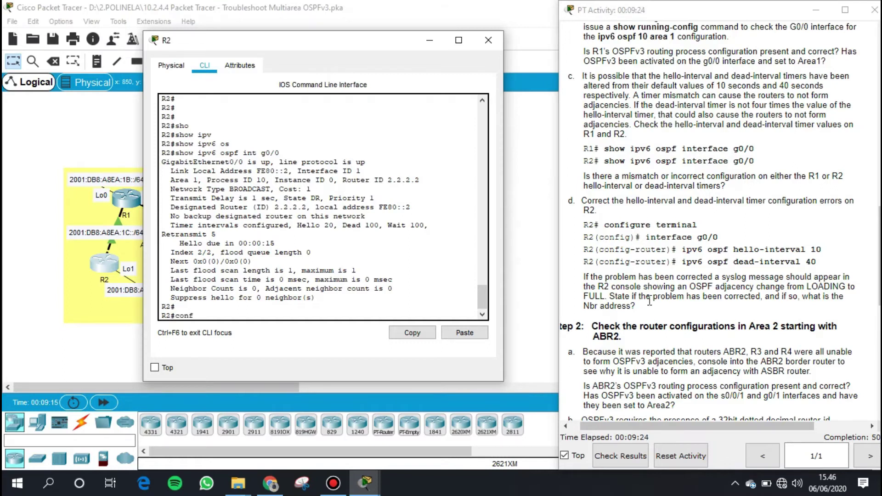
pyautogui.write('conf t')
pyautogui.press('Return')
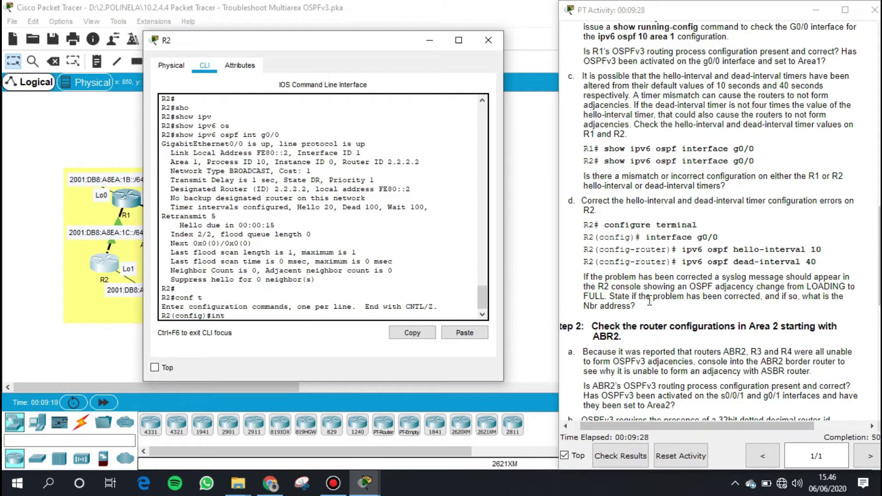
pyautogui.write('int')
pyautogui.press('Tab')
pyautogui.write('g')
pyautogui.press('Tab')
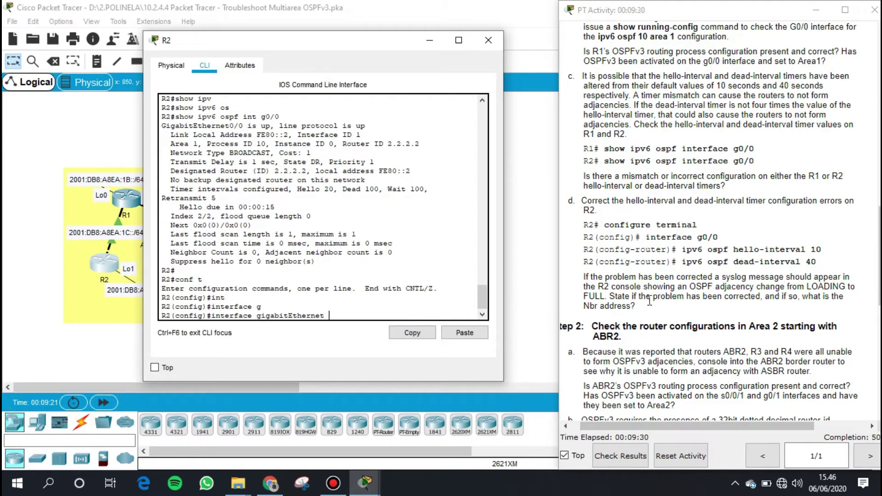
pyautogui.write('0/0')
pyautogui.press('Return')
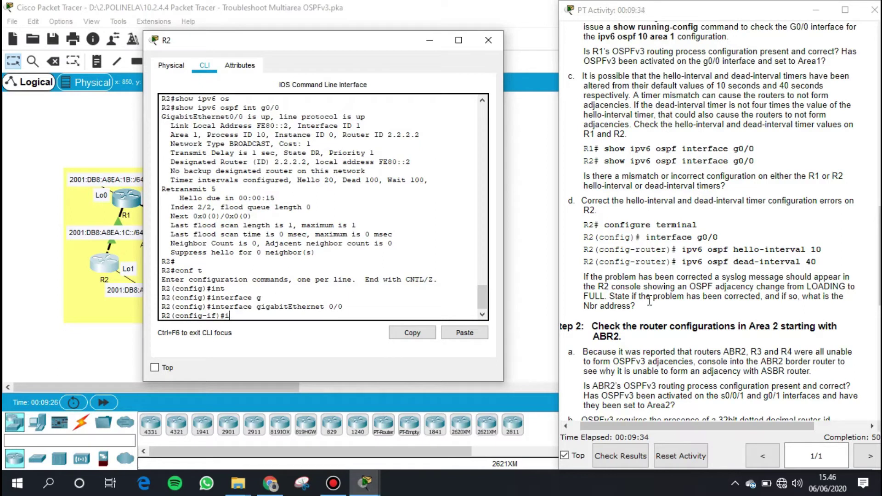
# Set the OSPFv3 hello interval on R2's G0/0 interface to 10 with ipv6 ospf hello-interval.
pyautogui.write('ipv')
pyautogui.press('Tab')
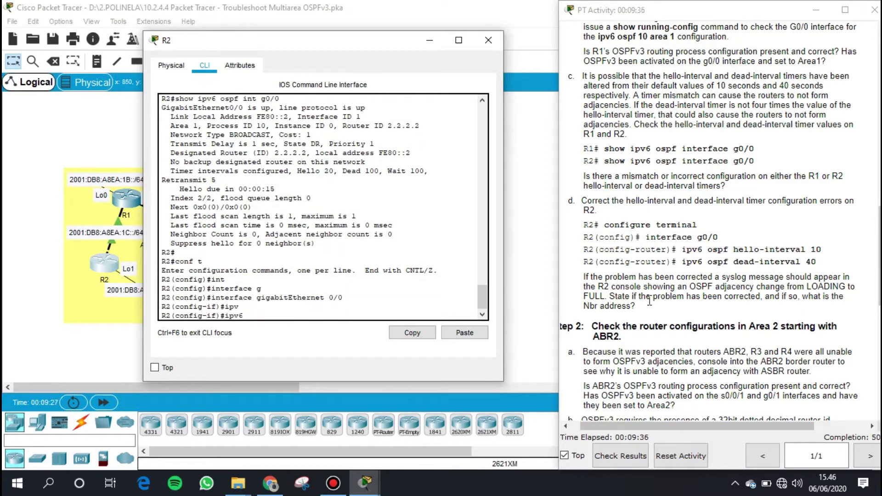
pyautogui.write('os')
pyautogui.press('Tab')
pyautogui.write('he')
pyautogui.press('Tab')
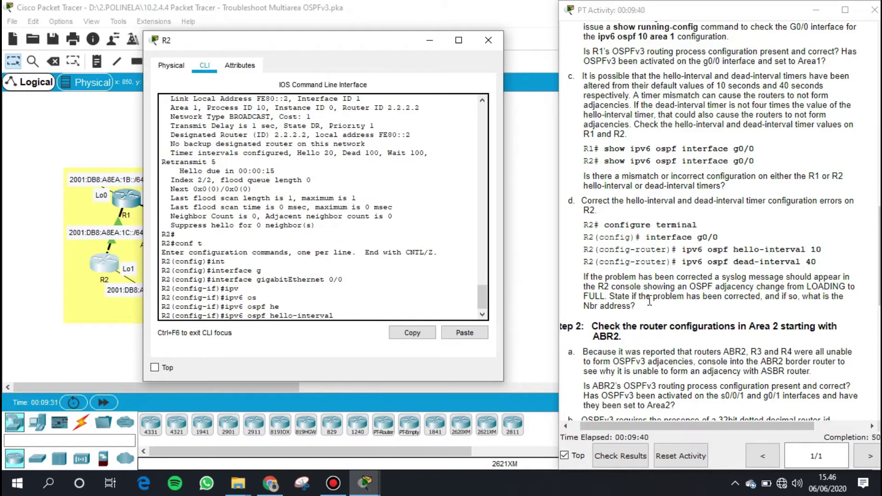
pyautogui.write('10')
pyautogui.press('Return')
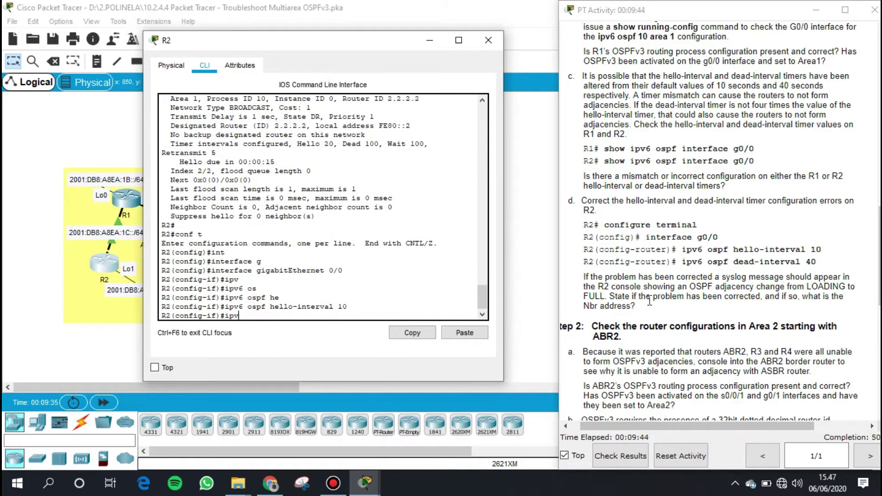
# Set the OSPFv3 dead interval on R2's G0/0 interface to 40 with ipv6 ospf dead-interval.
pyautogui.write('ipv')
pyautogui.press('Tab')
pyautogui.write('os')
pyautogui.press('Tab')
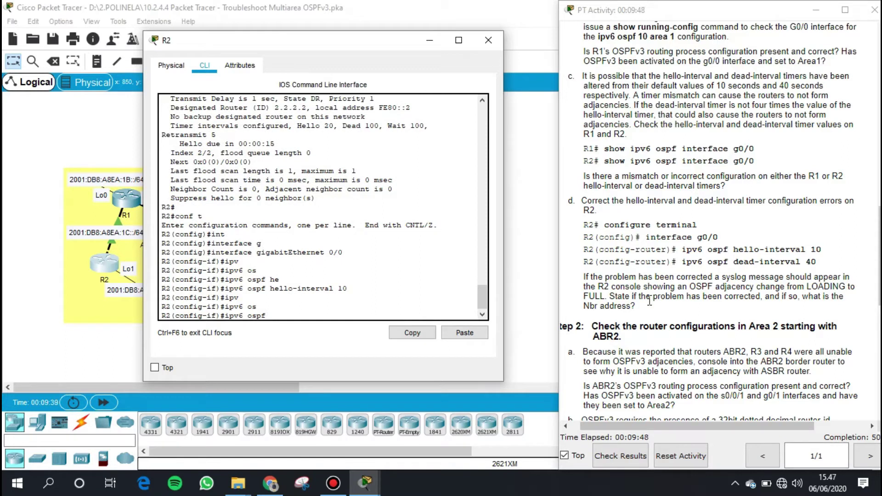
pyautogui.write('de')
pyautogui.press('Tab')
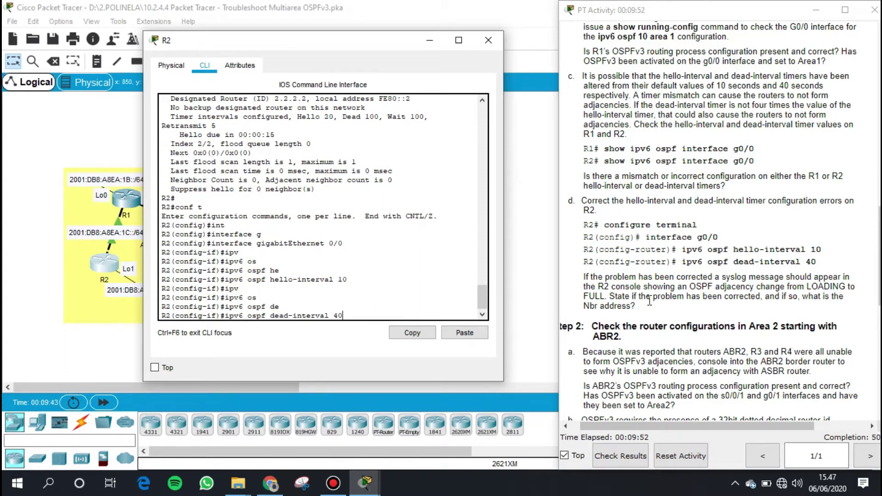
pyautogui.write('40')
pyautogui.press('Return')
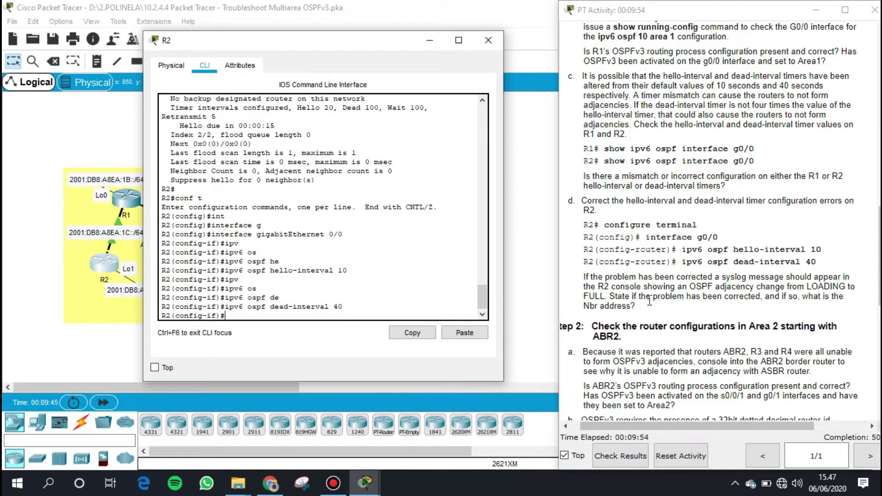
# Read the Step 1d closing question and check R2's syslog message for the adjacency change and the Nbr address.
pyautogui.moveTo(584, 277); pyautogui.dragTo(637, 307)
pyautogui.click(608, 296)
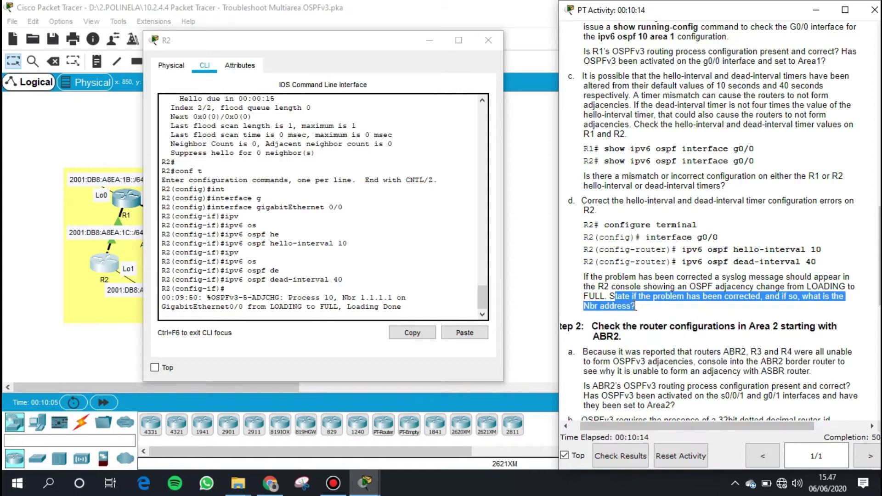
pyautogui.click(650, 274)
pyautogui.moveTo(243, 311); pyautogui.dragTo(401, 312)
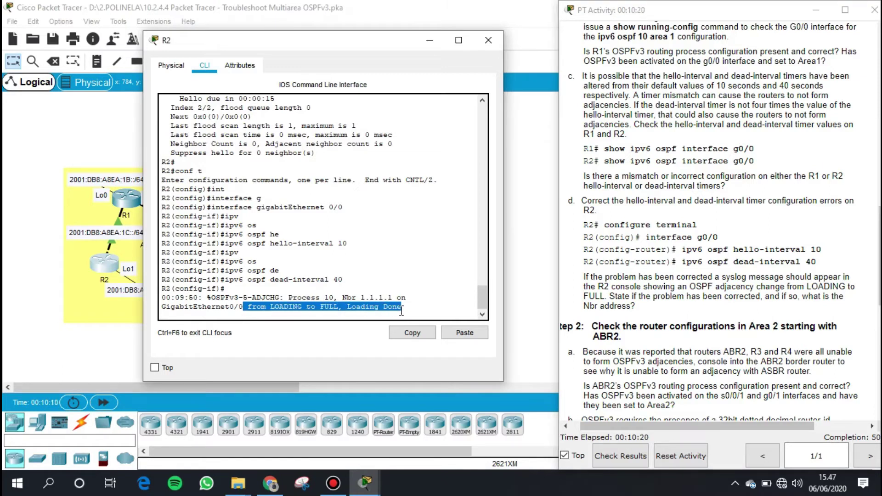
pyautogui.click(617, 306)
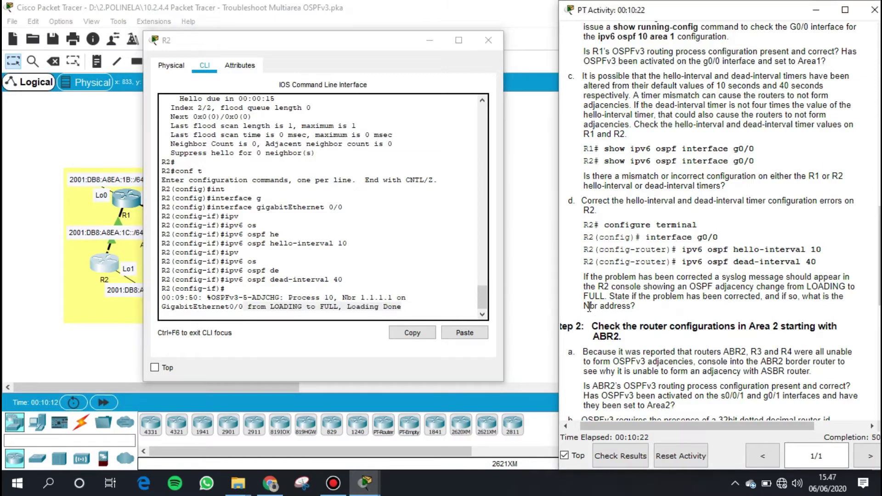
pyautogui.moveTo(362, 298); pyautogui.dragTo(410, 297)
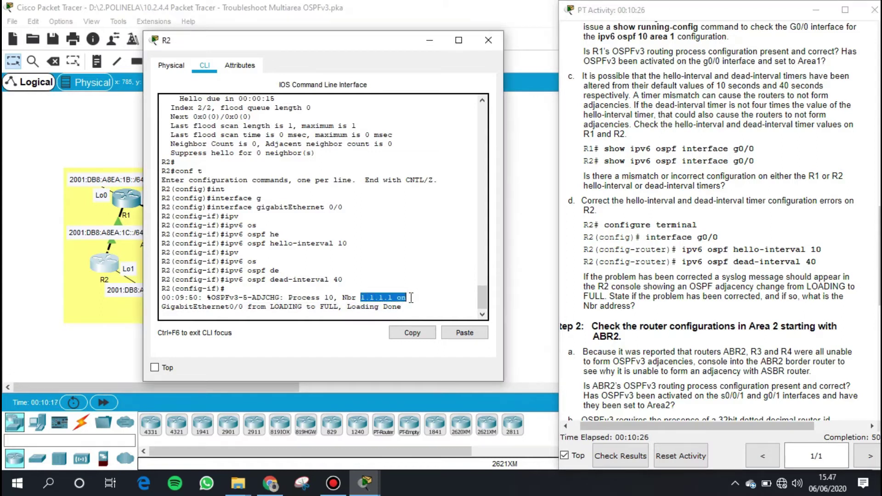
pyautogui.moveTo(691, 276); pyautogui.dragTo(700, 263)
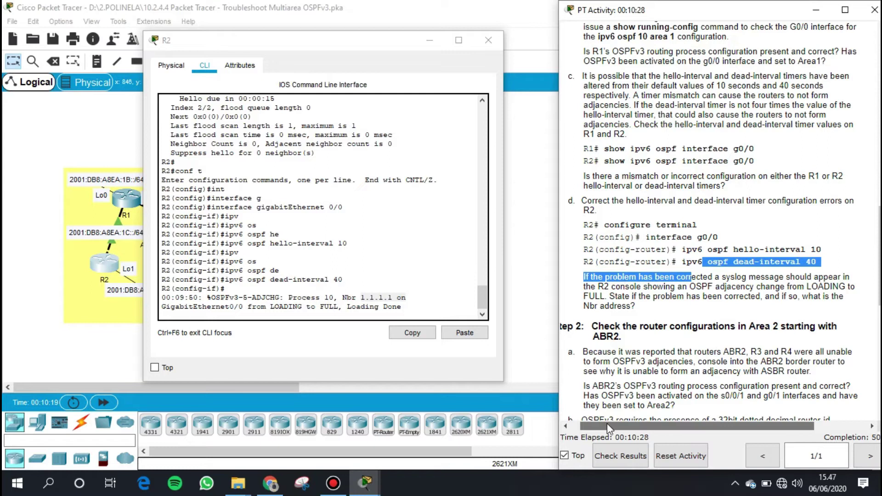
# Go on to the Step 2 heading about the Area 2 router configurations and clear the R2 window off the topology.
pyautogui.scroll(-2, 608, 423)
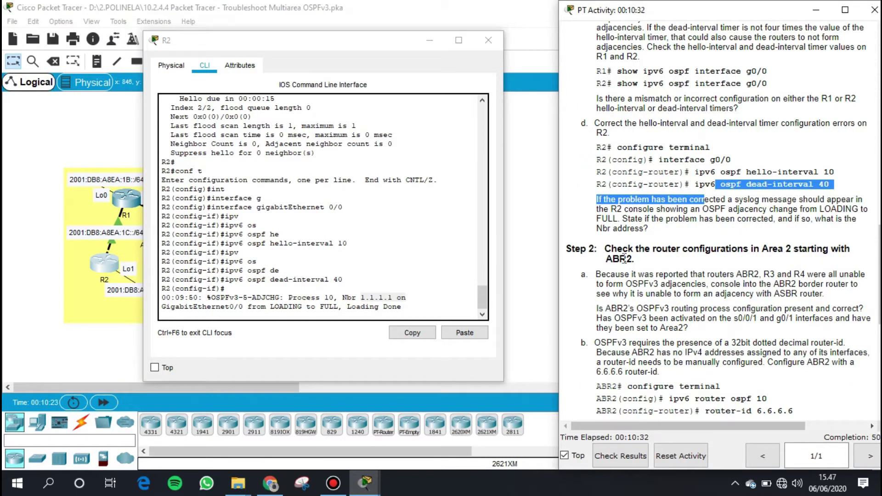
pyautogui.moveTo(605, 249); pyautogui.dragTo(672, 265)
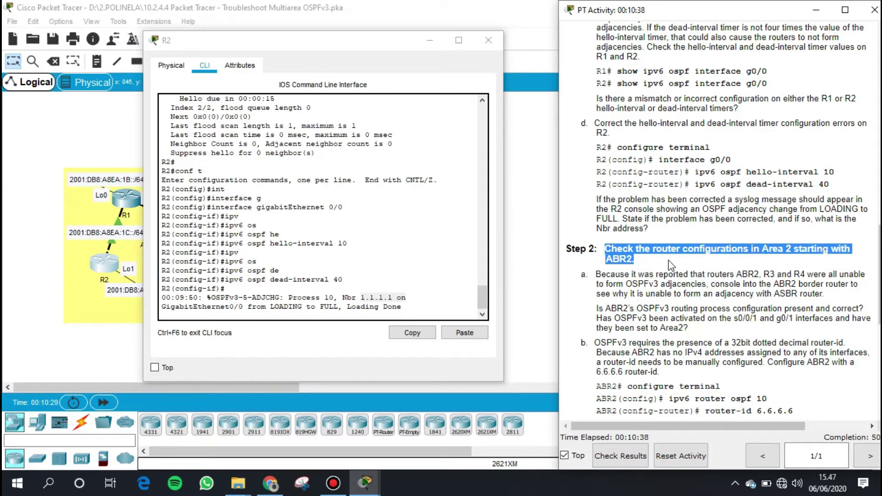
pyautogui.click(430, 40)
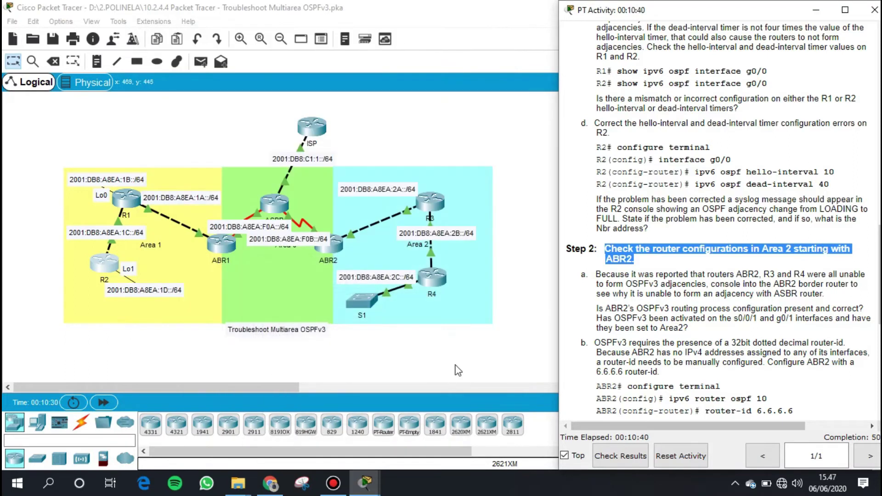
# Read Step 2a on checking ABR2's OSPFv3 routing process and the area assignment of its s0/0/1 and g0/1 interfaces.
pyautogui.moveTo(595, 274); pyautogui.dragTo(842, 298)
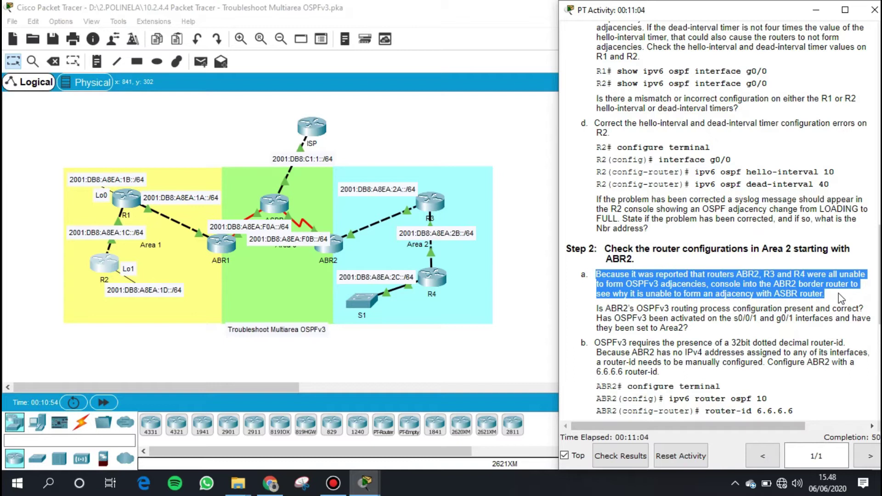
pyautogui.click(600, 317)
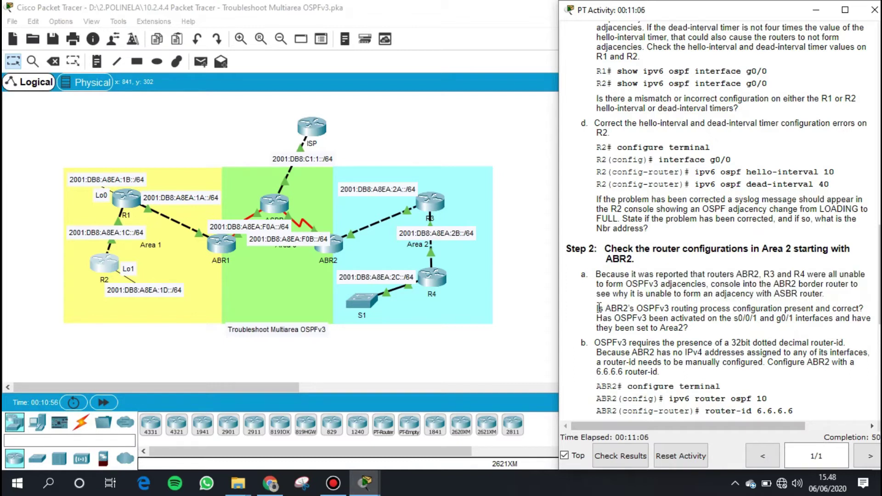
pyautogui.moveTo(597, 307); pyautogui.dragTo(847, 309)
pyautogui.click(604, 319)
pyautogui.moveTo(602, 319); pyautogui.dragTo(741, 321)
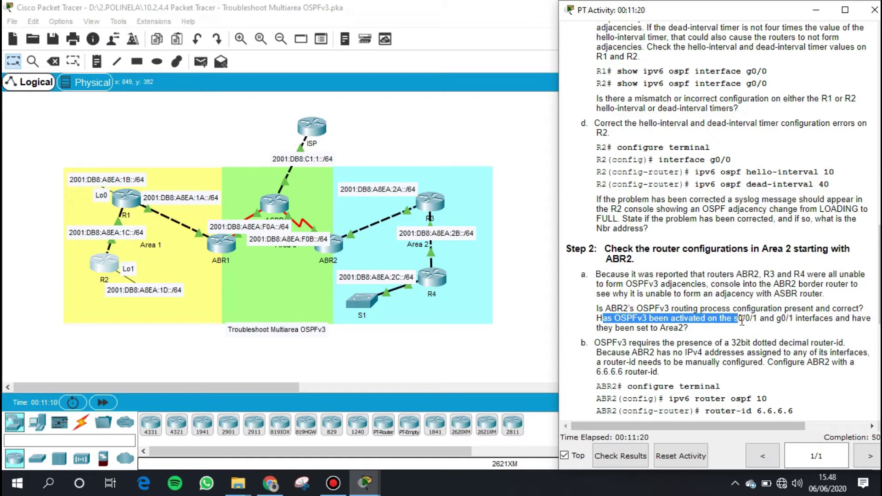
pyautogui.moveTo(743, 322); pyautogui.dragTo(651, 334)
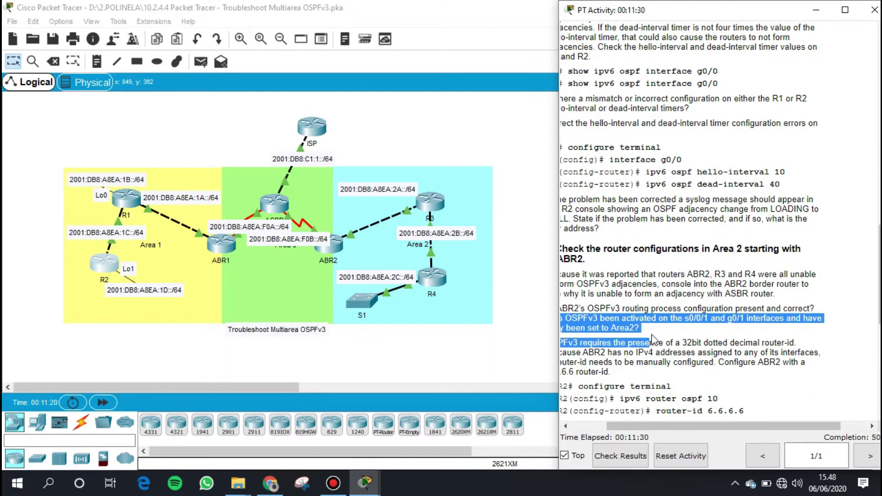
pyautogui.moveTo(732, 427); pyautogui.dragTo(696, 427)
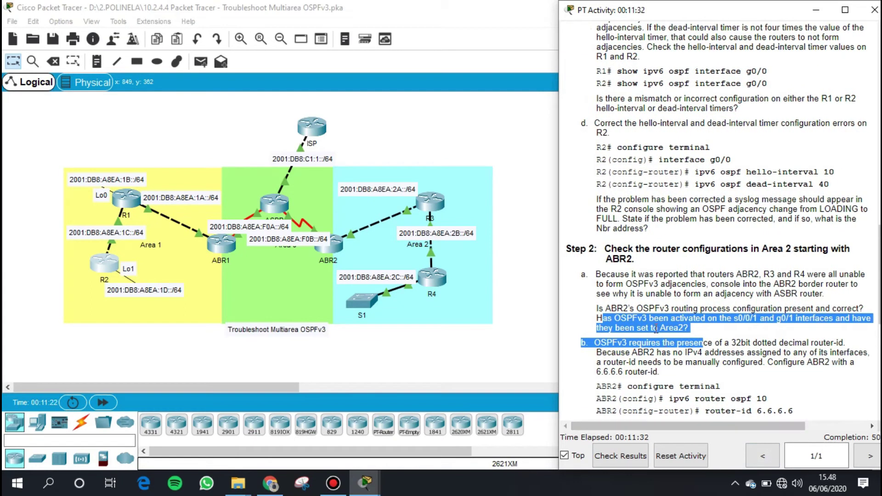
pyautogui.click(627, 327)
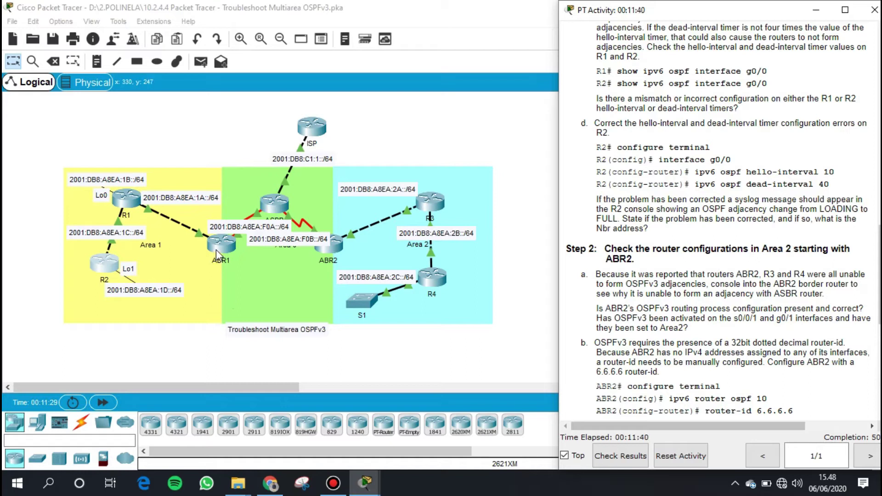
# Open router ABR2's command line beside the activity instructions and bring up its user prompt.
pyautogui.click(329, 244)
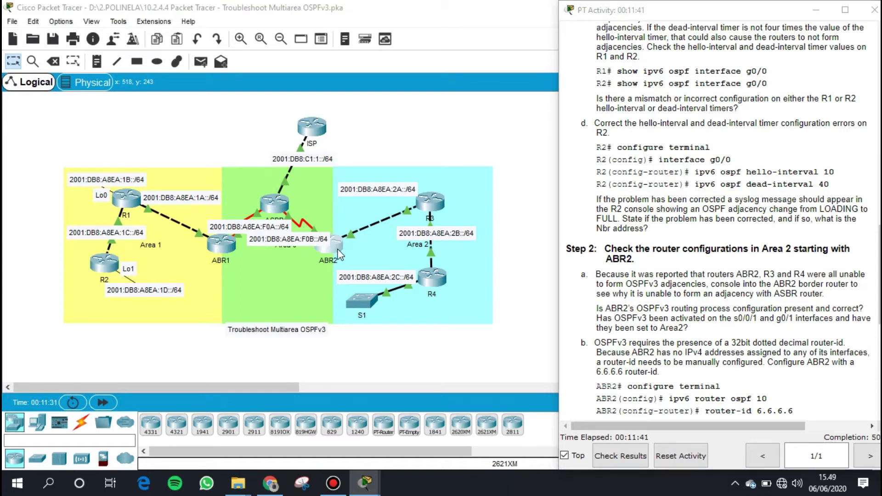
pyautogui.click(326, 85)
pyautogui.moveTo(384, 65); pyautogui.dragTo(287, 62)
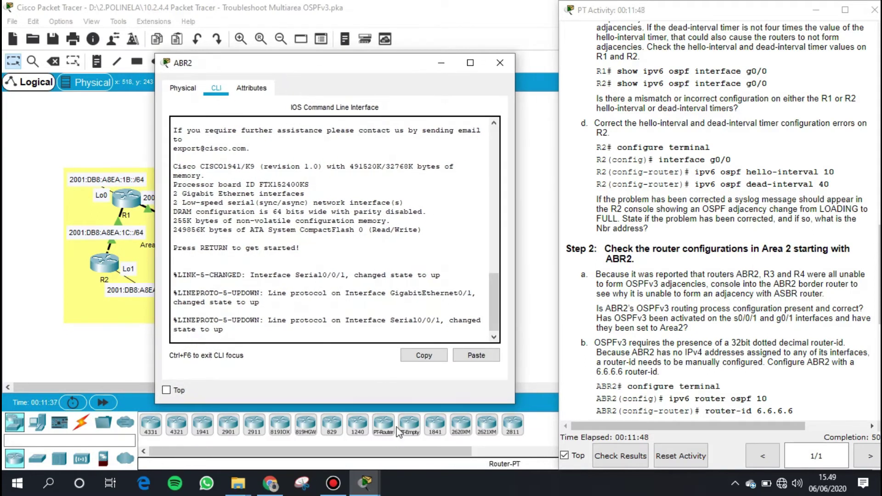
pyautogui.press('Return')
pyautogui.press('Return')
pyautogui.write('show ip')
pyautogui.press('Tab')
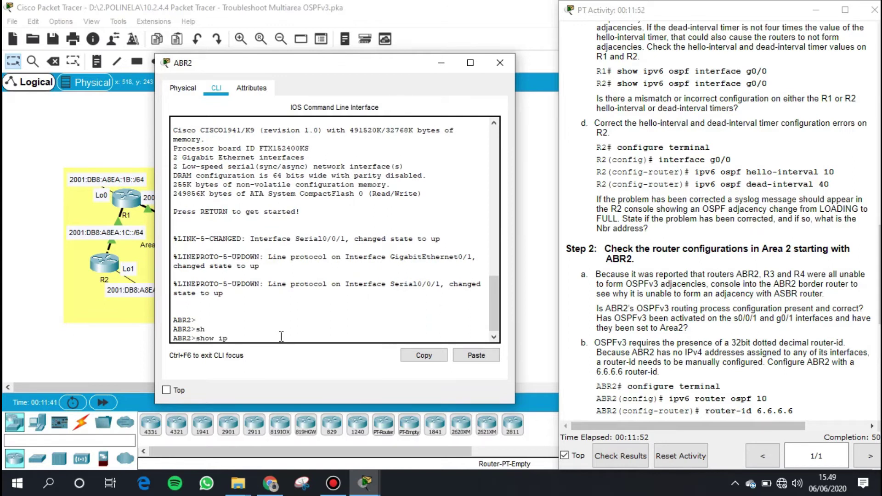
pyautogui.write('ip')
pyautogui.press('Tab')
pyautogui.press('BackSpace')
pyautogui.press('BackSpace')
pyautogui.write('ru')
pyautogui.press('Tab')
pyautogui.press('BackSpace')
pyautogui.press('BackSpace')
pyautogui.press('BackSpace')
pyautogui.press('BackSpace')
pyautogui.press('BackSpace')
pyautogui.press('BackSpace')
pyautogui.press('BackSpace')
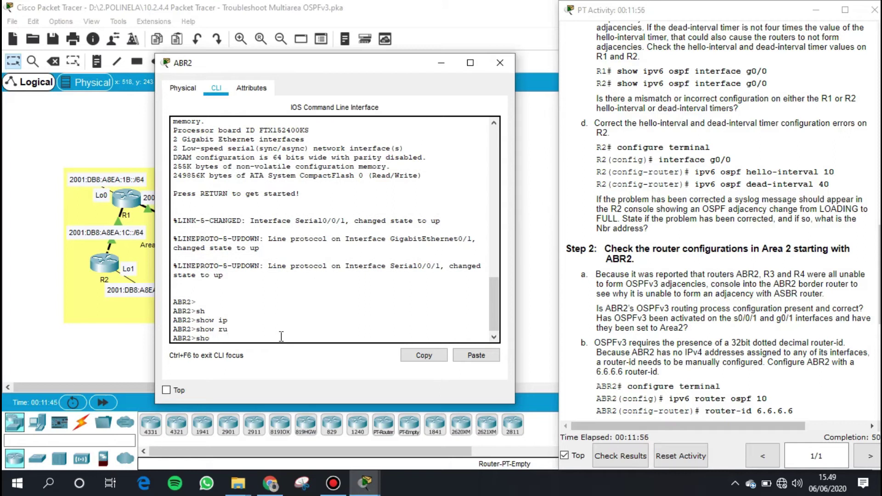
# Enter privileged EXEC mode on ABR2 and display its configuration with show running-config.
pyautogui.write('en')
pyautogui.press('Tab')
pyautogui.press('Return')
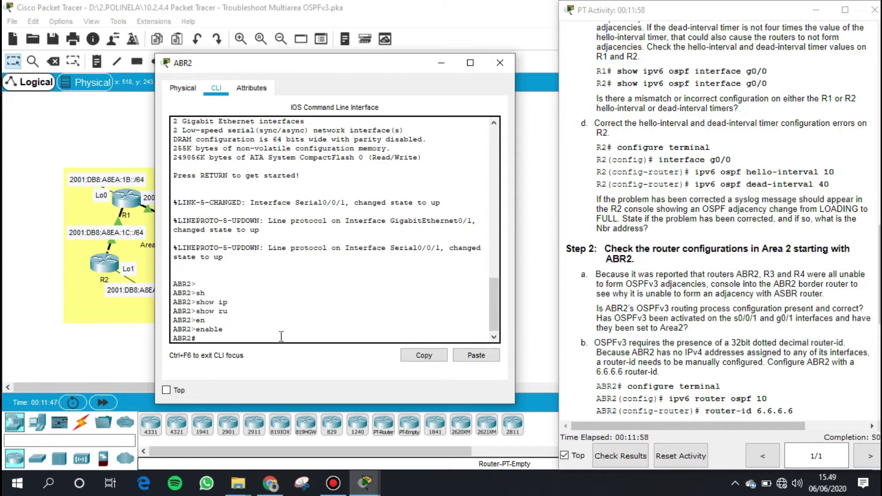
pyautogui.write('sh')
pyautogui.press('Tab')
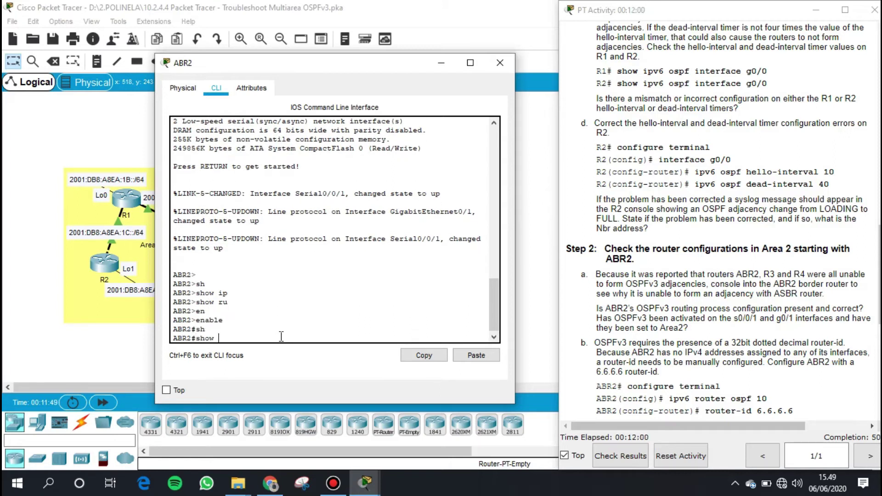
pyautogui.write('ru')
pyautogui.press('Tab')
pyautogui.press('Return')
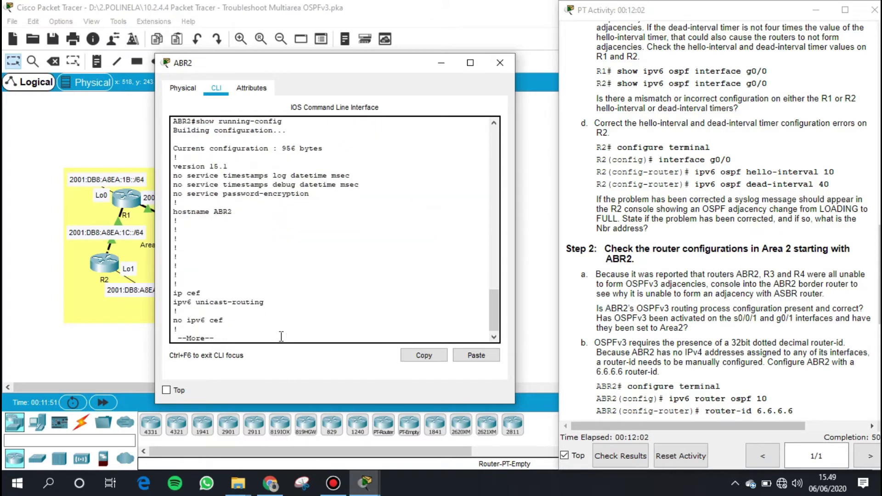
pyautogui.press('space')
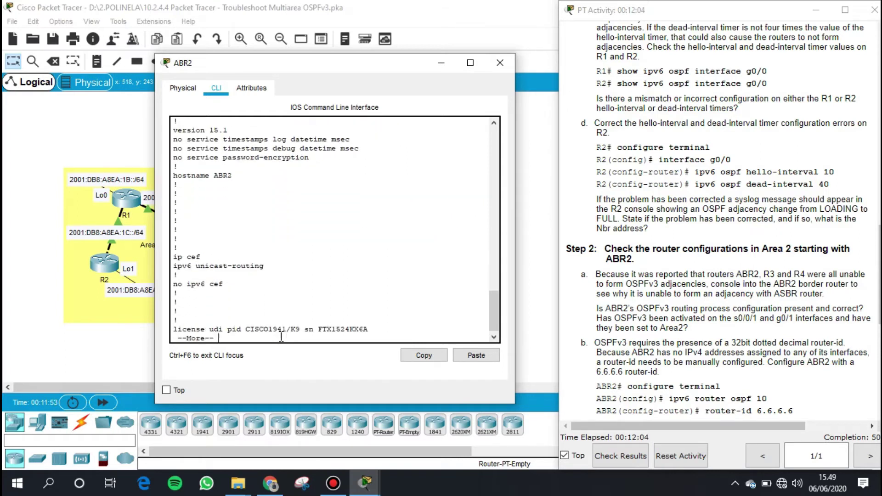
# Page through ABR2's running configuration to the GigabitEthernet0/1 and Serial0/0/0 interface sections, keeping Step 2a in view.
pyautogui.press('Return')
pyautogui.press('Return')
pyautogui.press('Return')
pyautogui.press('Return')
pyautogui.press('Return')
pyautogui.press('Return')
pyautogui.press('Return')
pyautogui.press('Return')
pyautogui.press('Return')
pyautogui.press('Return')
pyautogui.press('Return')
pyautogui.press('Return')
pyautogui.press('Return')
pyautogui.press('Return')
pyautogui.press('Return')
pyautogui.press('Return')
pyautogui.press('Return')
pyautogui.press('Return')
pyautogui.press('Return')
pyautogui.press('Return')
pyautogui.press('Return')
pyautogui.press('Return')
pyautogui.press('Return')
pyautogui.press('Return')
pyautogui.press('Return')
pyautogui.press('Return')
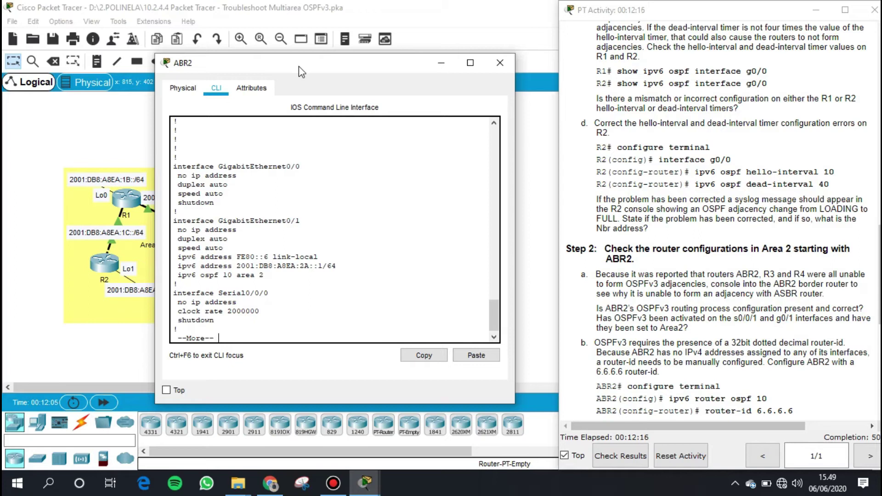
pyautogui.moveTo(299, 67); pyautogui.dragTo(258, 71)
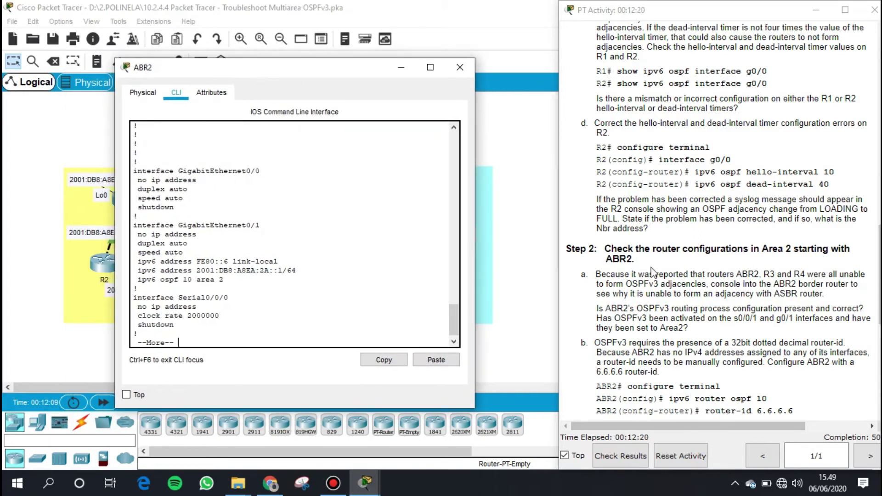
# Continue through ABR2's running configuration to the Serial0/0/1 interface and the ipv6 router ospf 10 section.
pyautogui.press('Return')
pyautogui.press('Return')
pyautogui.press('Return')
pyautogui.press('Return')
pyautogui.press('Return')
pyautogui.press('Return')
pyautogui.press('Return')
pyautogui.press('Return')
pyautogui.press('Return')
pyautogui.press('Return')
pyautogui.press('Return')
pyautogui.press('Return')
pyautogui.press('Return')
pyautogui.press('Return')
pyautogui.press('Return')
pyautogui.press('Return')
pyautogui.press('Return')
pyautogui.press('Return')
pyautogui.press('Return')
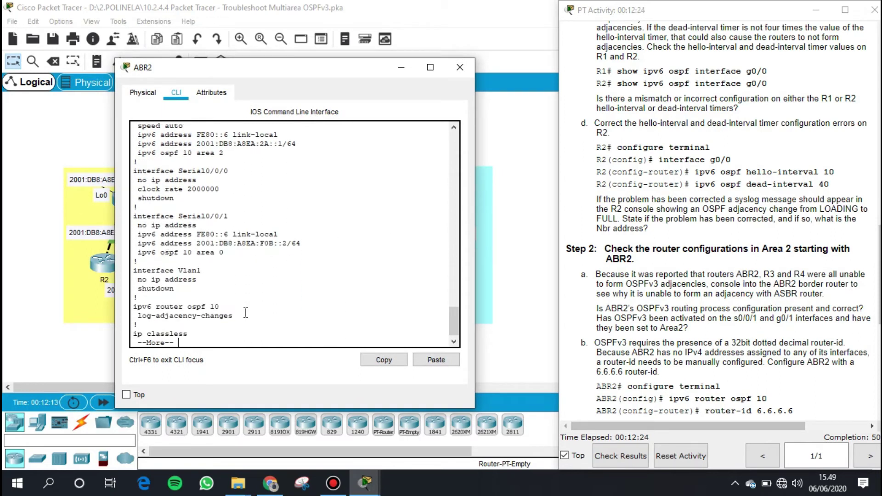
# Page through the rest of ABR2's running configuration, past the routing process to the console and vty lines.
pyautogui.press('Return')
pyautogui.press('Return')
pyautogui.press('Return')
pyautogui.press('Return')
pyautogui.press('Return')
pyautogui.press('Return')
pyautogui.press('Return')
pyautogui.press('Return')
pyautogui.press('Return')
pyautogui.press('Return')
pyautogui.press('Return')
pyautogui.press('Return')
pyautogui.press('Return')
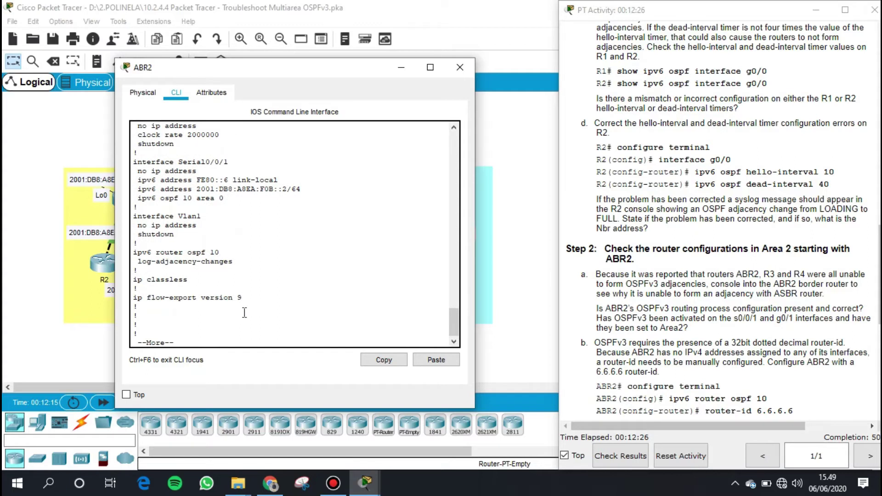
pyautogui.press('Return')
pyautogui.press('Return')
pyautogui.press('Return')
pyautogui.press('Return')
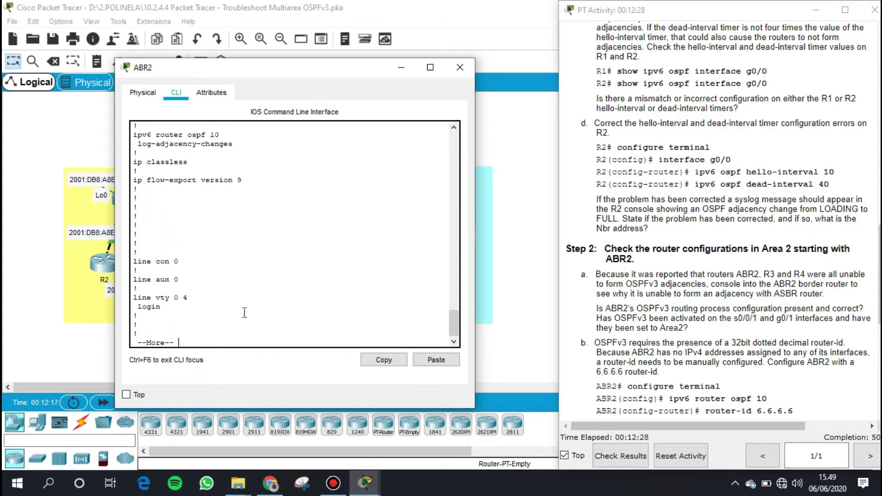
# Go back to ABR2's interface sections and reread the Step 2a question about the OSPFv3 process and interface areas.
pyautogui.scroll(10, 244, 312)
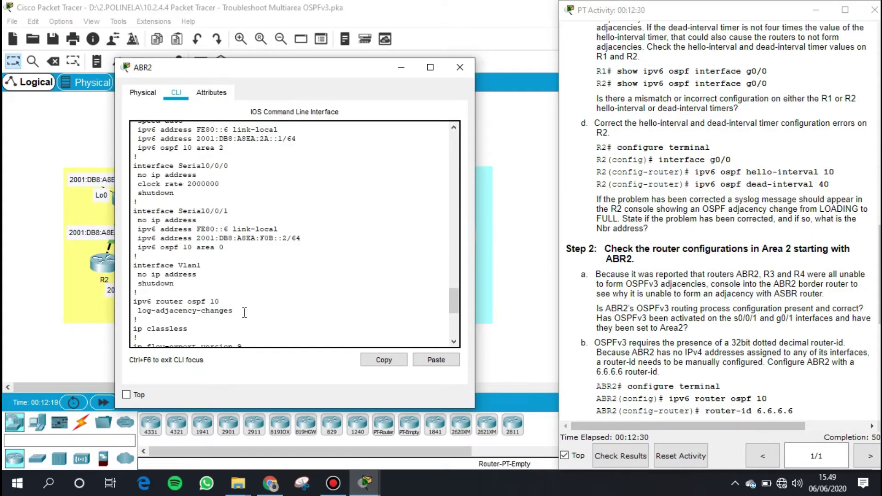
pyautogui.moveTo(140, 161); pyautogui.dragTo(242, 281)
pyautogui.click(289, 248)
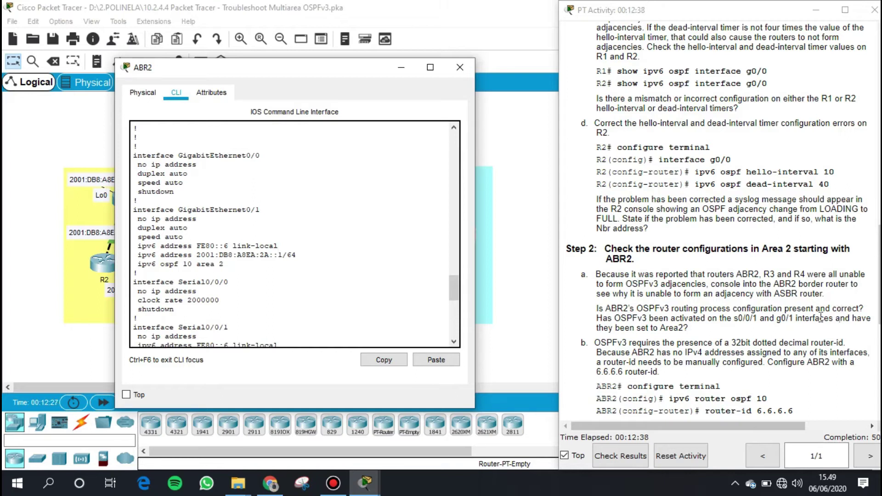
pyautogui.scroll(-1, 847, 315)
pyautogui.click(656, 276)
pyautogui.moveTo(656, 275); pyautogui.dragTo(813, 281)
pyautogui.click(650, 281)
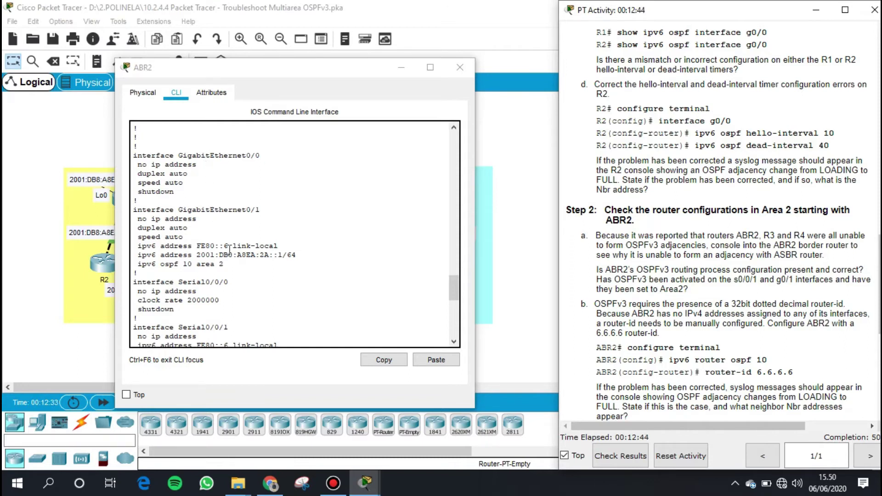
# Examine the OSPFv3 process and area assignments configured on ABR2's Serial0/0/1 and GigabitEthernet0/1 interfaces.
pyautogui.scroll(-2, 209, 286)
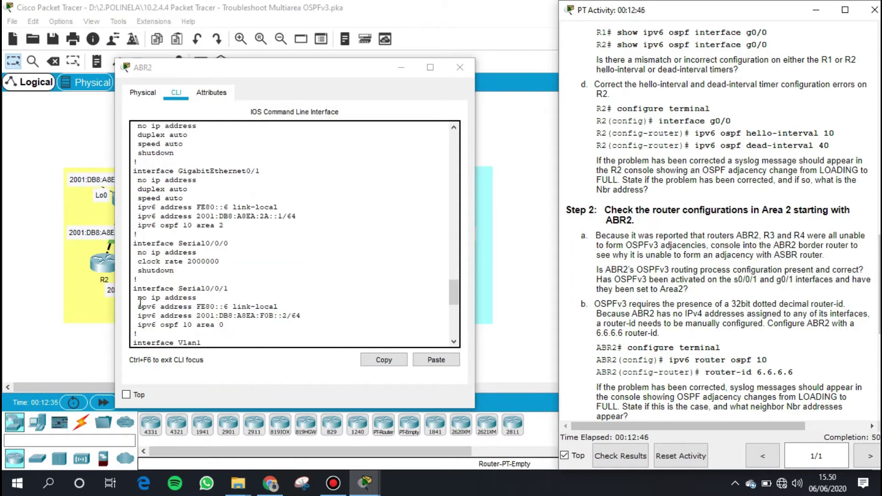
pyautogui.moveTo(138, 297); pyautogui.dragTo(258, 323)
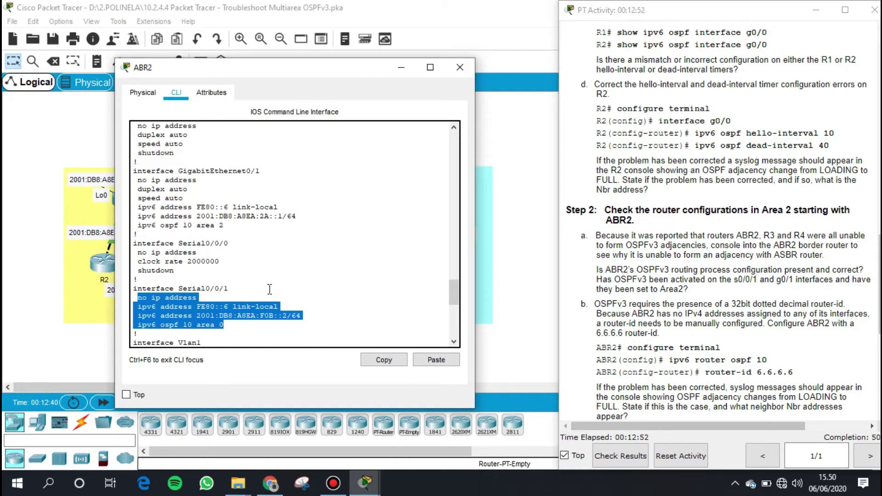
pyautogui.click(183, 299)
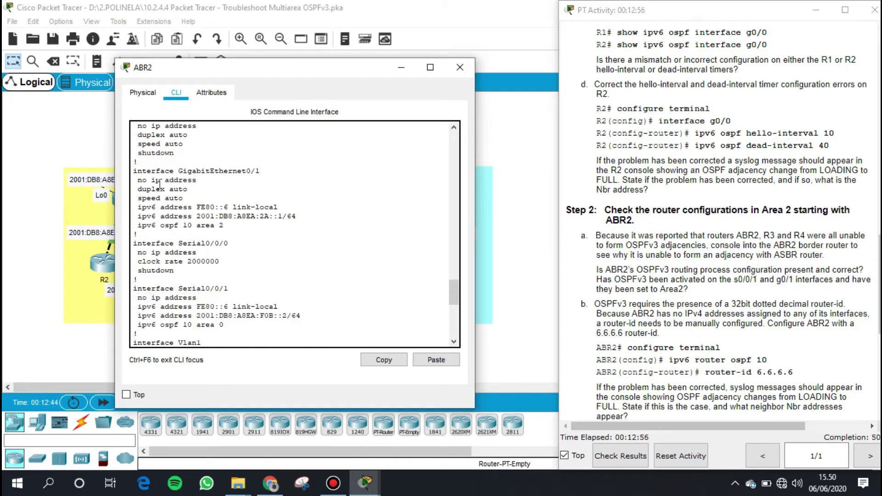
pyautogui.moveTo(138, 180); pyautogui.dragTo(205, 216)
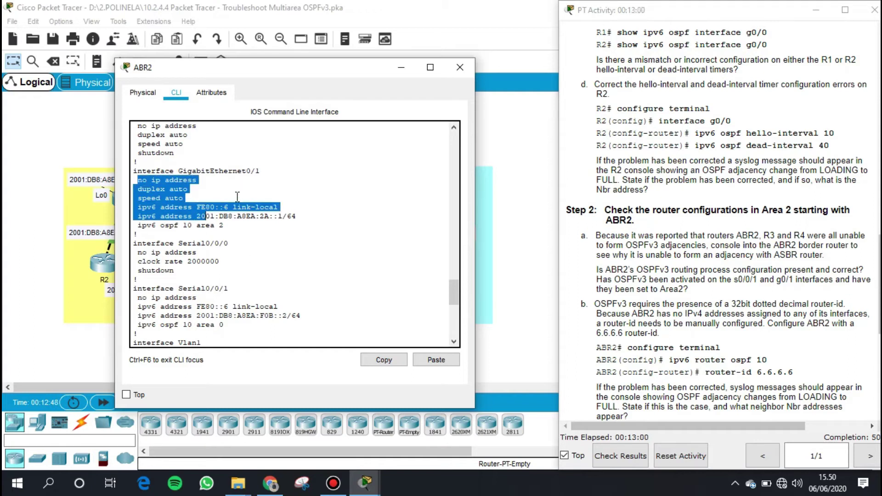
pyautogui.click(220, 206)
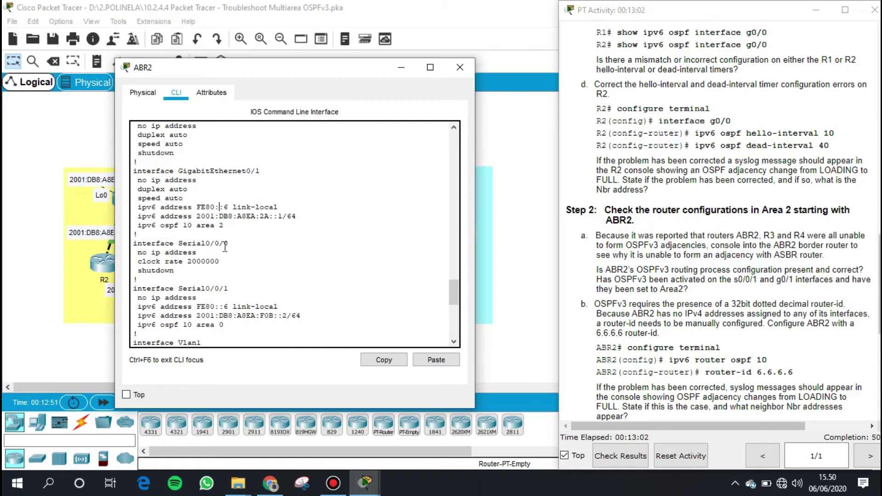
# Read Step 2b on why ABR2 needs a manually configured 32-bit router-id of 6.6.6.6.
pyautogui.scroll(2, 225, 249)
pyautogui.scroll(-1, 255, 239)
pyautogui.scroll(-3, 677, 318)
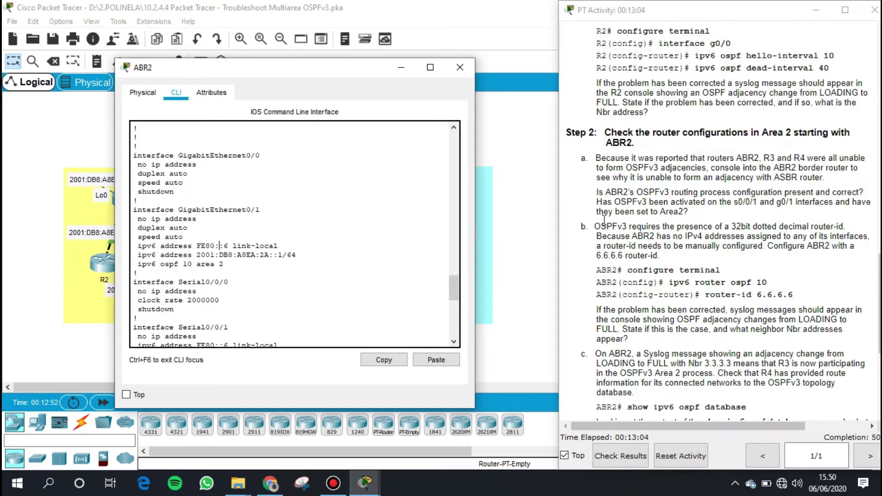
pyautogui.moveTo(592, 227); pyautogui.dragTo(850, 248)
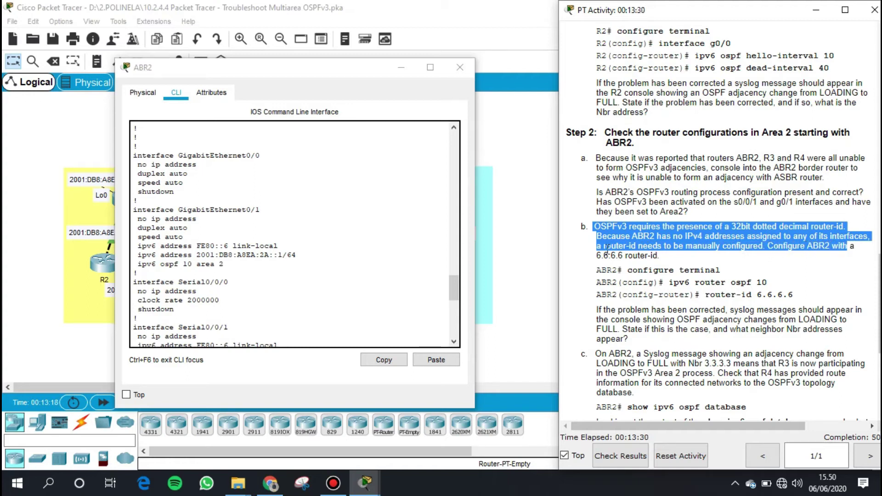
pyautogui.moveTo(596, 256); pyautogui.dragTo(674, 253)
pyautogui.click(675, 246)
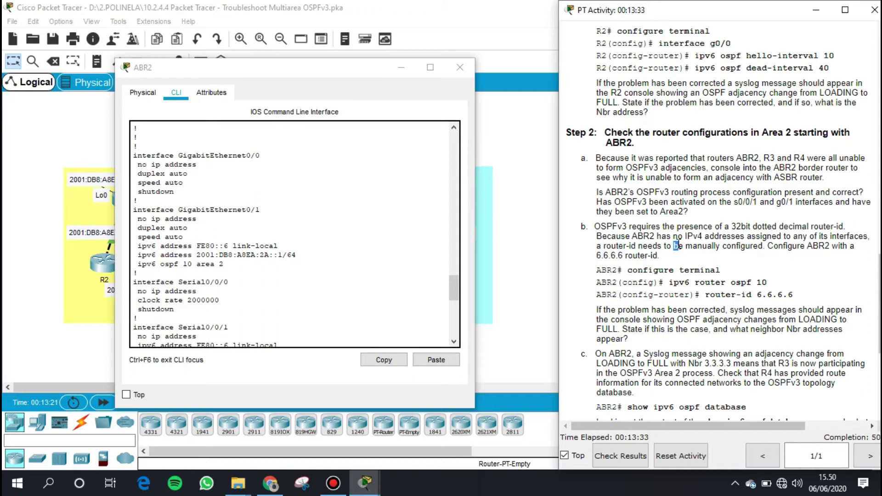
# Return to ABR2's prompt and enter global configuration mode with conf t.
pyautogui.click(306, 211)
pyautogui.scroll(-10, 248, 318)
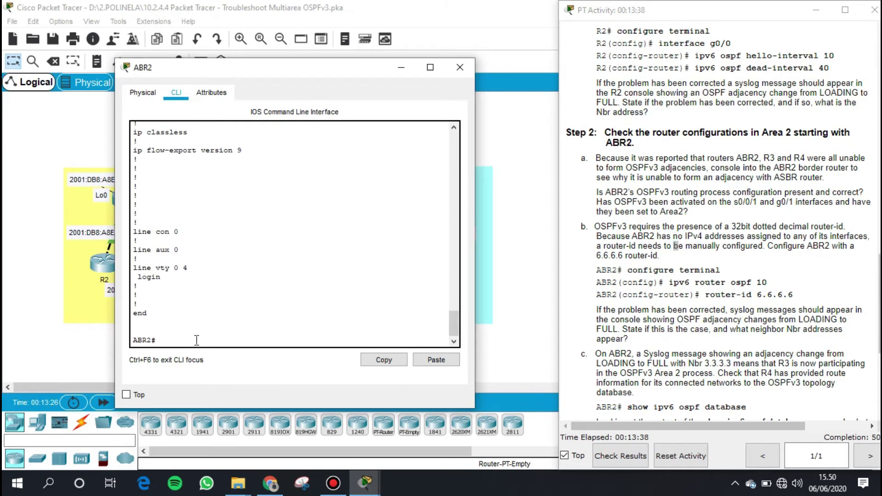
pyautogui.press('Return')
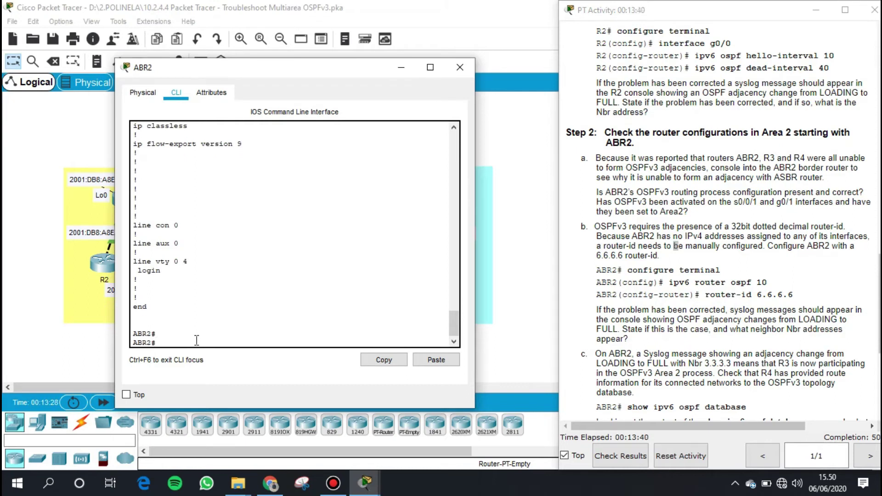
pyautogui.write('cong')
pyautogui.write(' t')
pyautogui.press('Return')
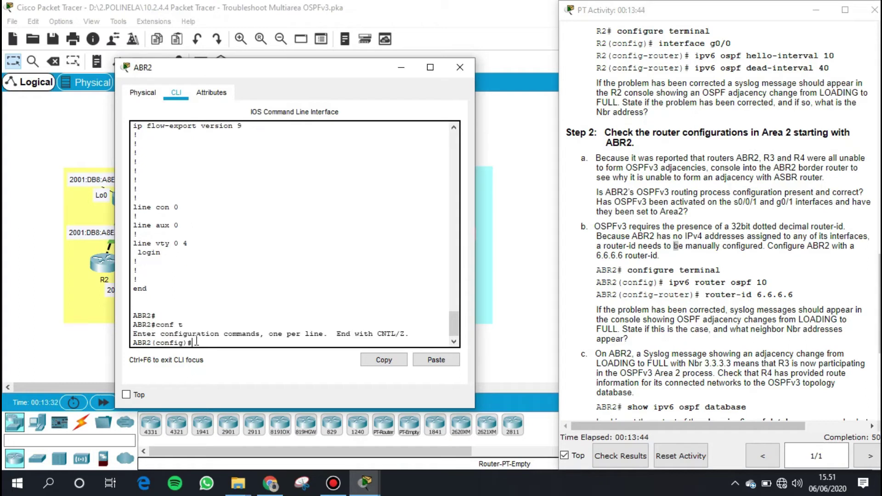
pyautogui.press('Return')
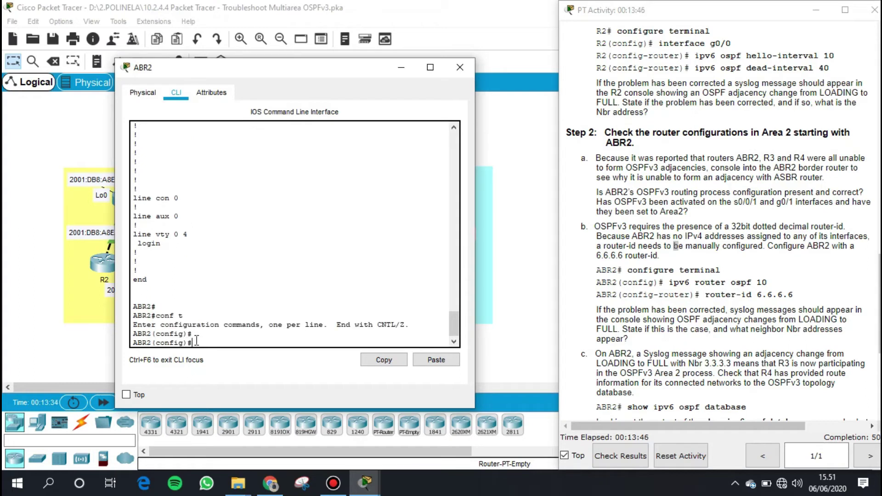
# Enter ABR2's OSPFv3 process with ipv6 router ospf 10 and set its router-id to 6.6.6.6.
pyautogui.write('ipv')
pyautogui.press('Tab')
pyautogui.write('ro')
pyautogui.press('Tab')
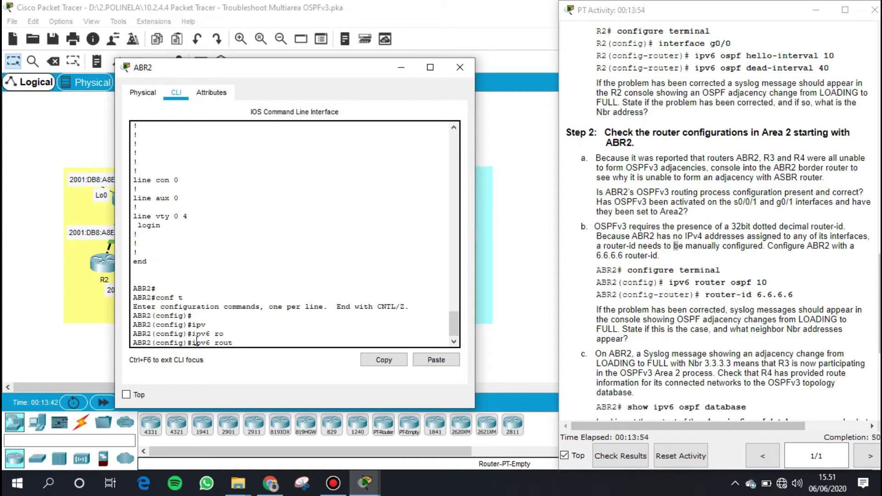
pyautogui.press('Tab')
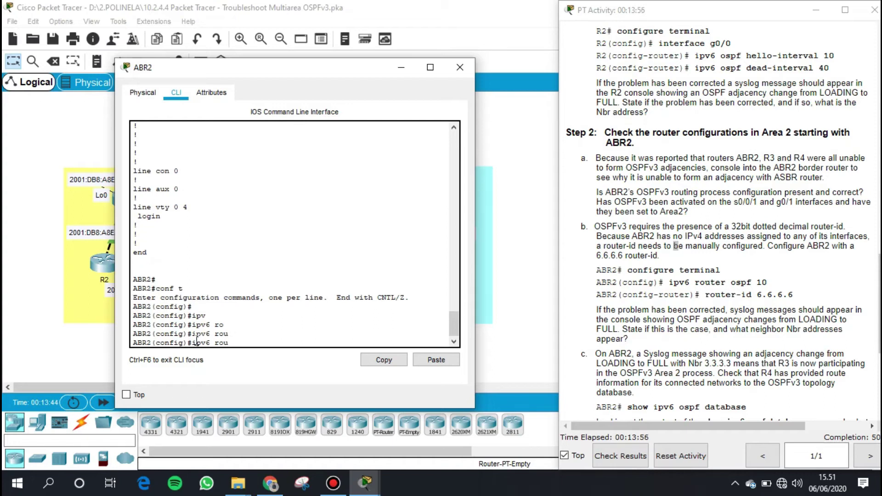
pyautogui.write('ter ospf 10')
pyautogui.press('Return')
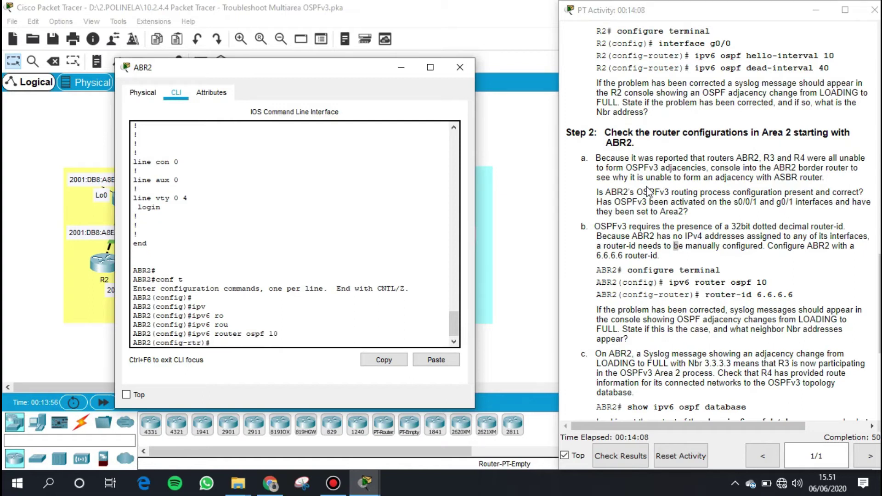
pyautogui.write('rou')
pyautogui.press('Tab')
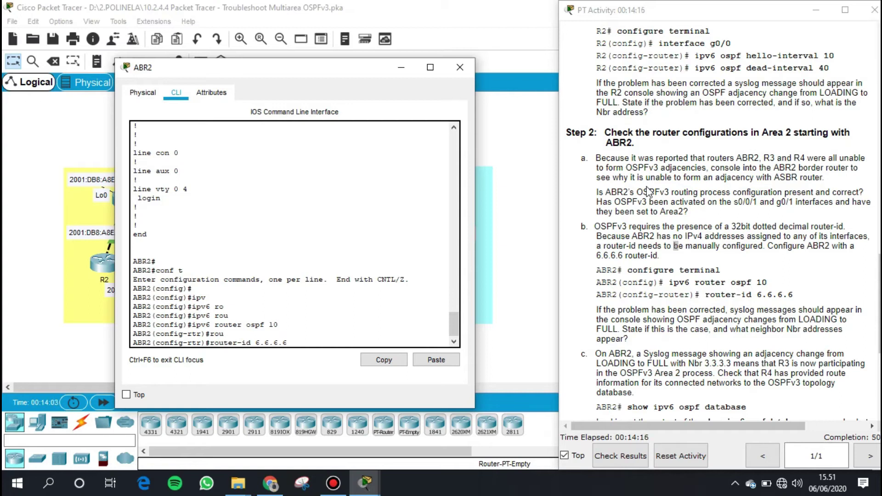
pyautogui.press('Return')
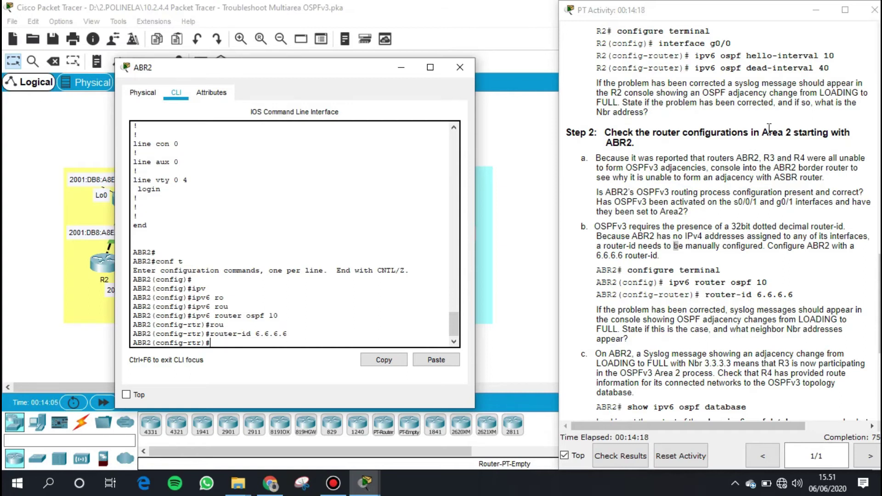
# Compare ABR2's OSPFv3 adjacency messages and neighbor addresses with the closing question of Step 2b.
pyautogui.scroll(-1, 676, 247)
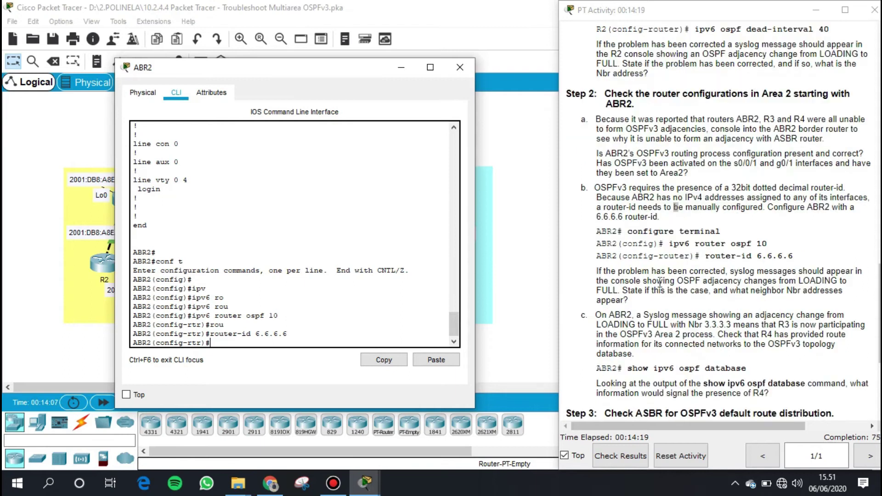
pyautogui.click(603, 272)
pyautogui.moveTo(604, 272); pyautogui.dragTo(860, 271)
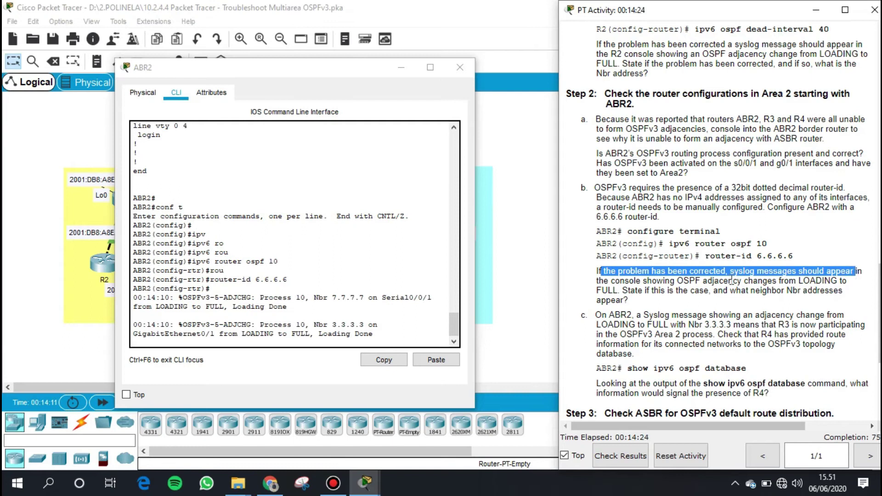
pyautogui.click(732, 280)
pyautogui.moveTo(150, 335); pyautogui.dragTo(383, 332)
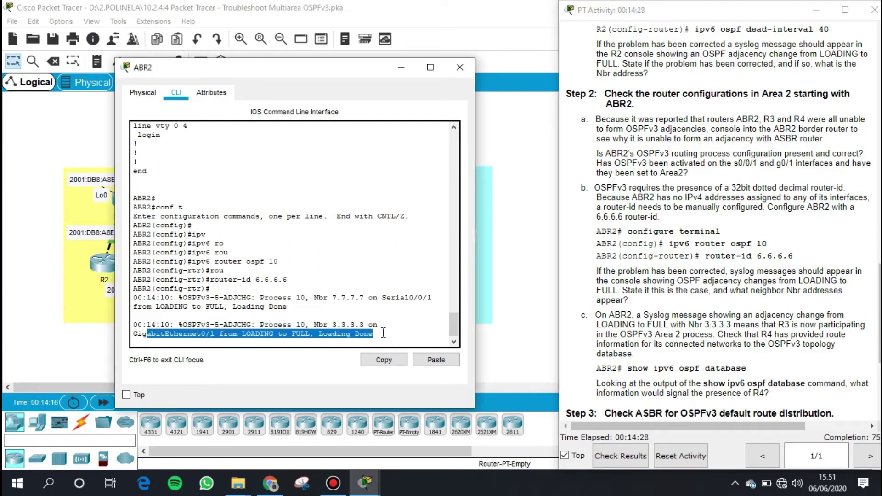
pyautogui.click(259, 337)
pyautogui.moveTo(628, 291)
pyautogui.mouseDown()
pyautogui.moveTo(838, 294)
pyautogui.moveTo(647, 317)
pyautogui.moveTo(642, 304)
pyautogui.moveTo(628, 302)
pyautogui.mouseUp()
pyautogui.moveTo(319, 324); pyautogui.dragTo(364, 324)
pyautogui.moveTo(323, 297); pyautogui.dragTo(374, 293)
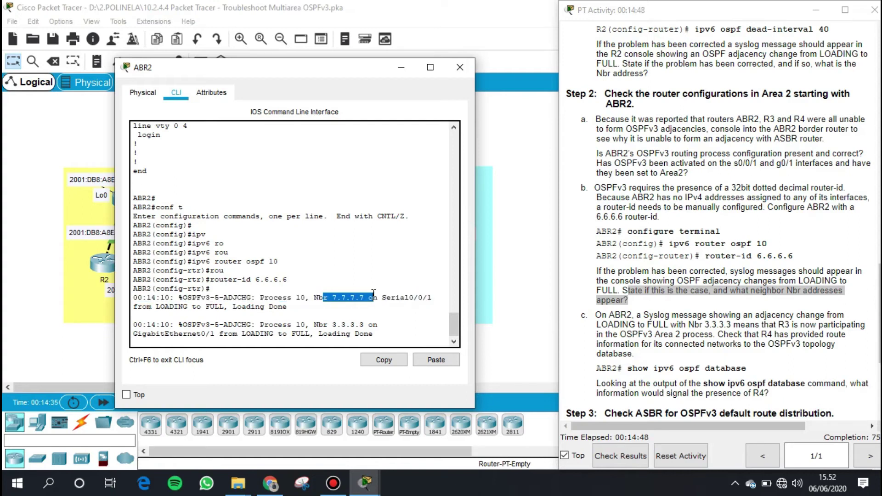
pyautogui.click(274, 334)
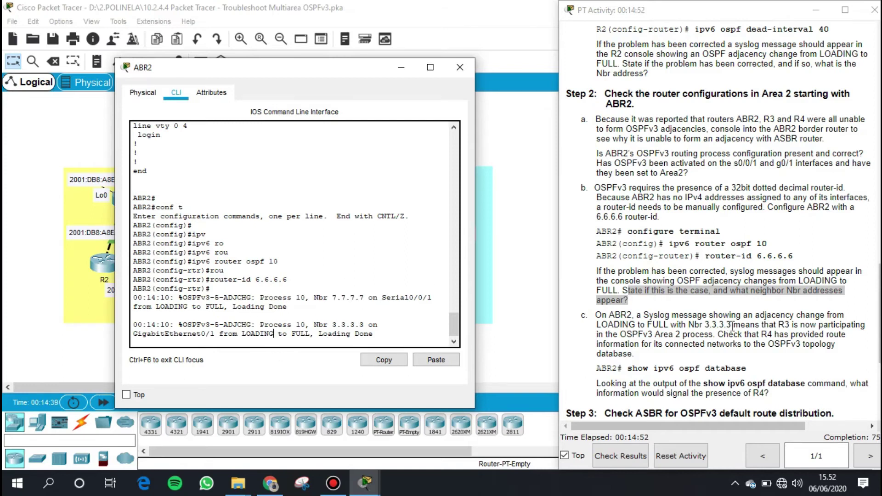
# Read Step 2c on verifying R4's route information, check the topology, and bring ABR2's console back up.
pyautogui.scroll(-1, 738, 326)
pyautogui.click(655, 295)
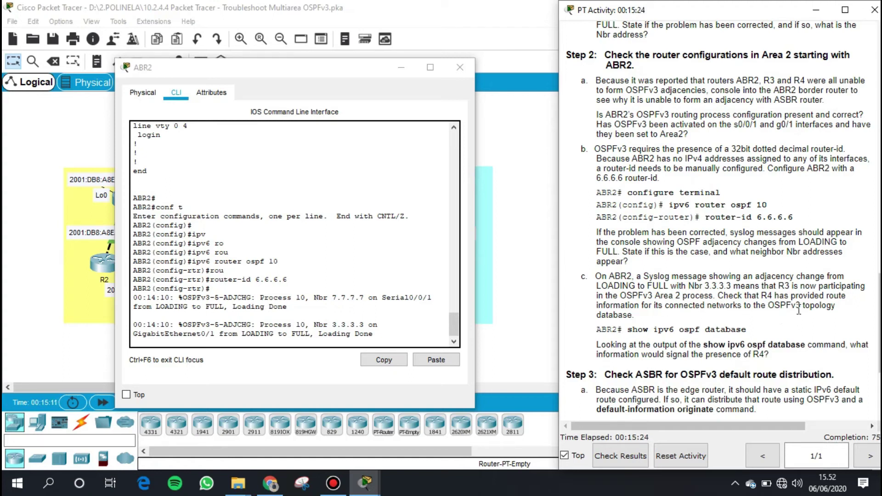
pyautogui.scroll(-1, 672, 318)
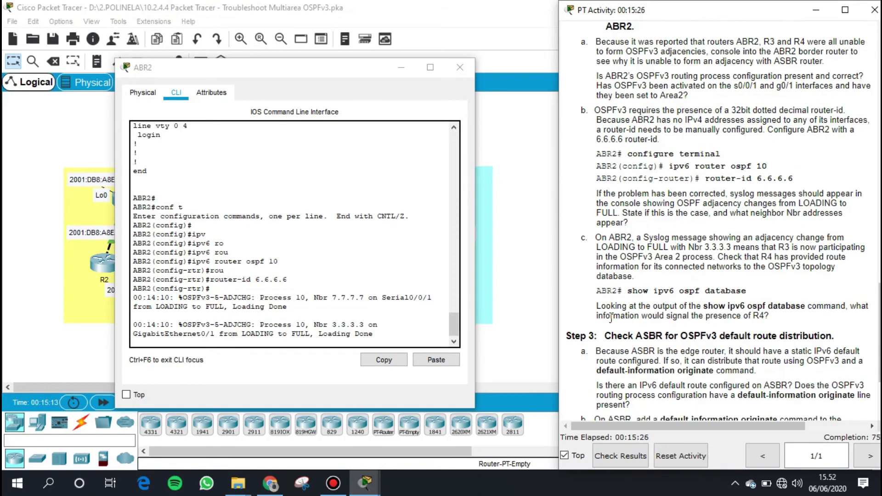
pyautogui.click(401, 67)
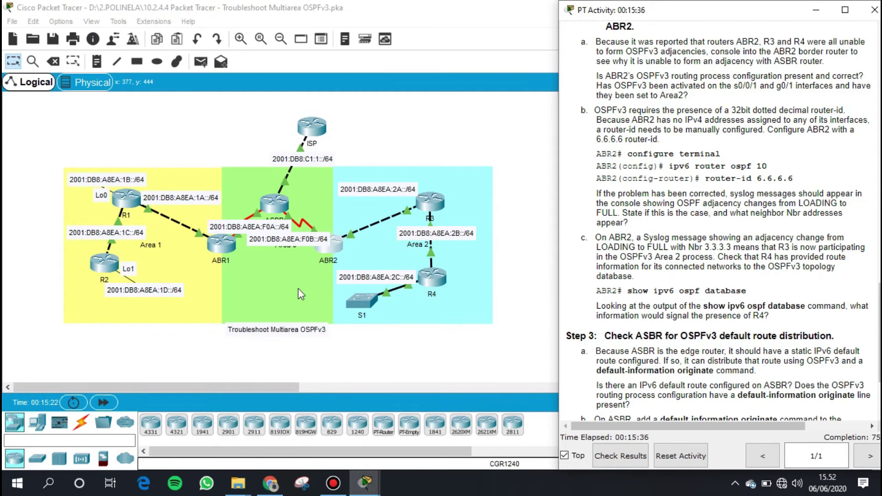
pyautogui.click(329, 247)
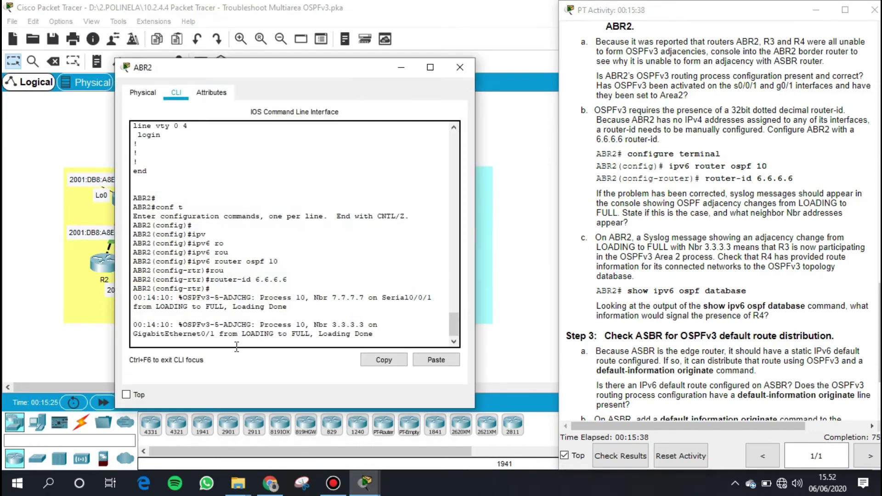
# Leave ABR2's OSPFv3 router configuration mode with end to return to privileged EXEC mode.
pyautogui.press('Return')
pyautogui.press('Return')
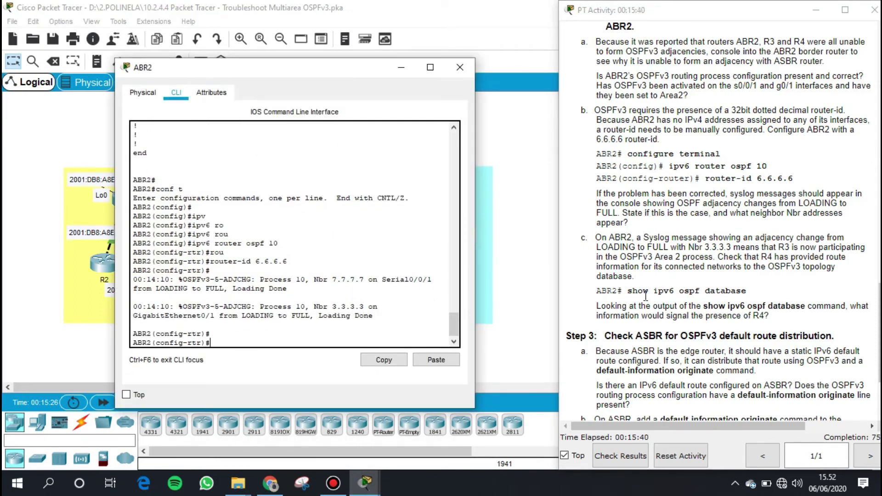
pyautogui.write('sh')
pyautogui.press('Tab')
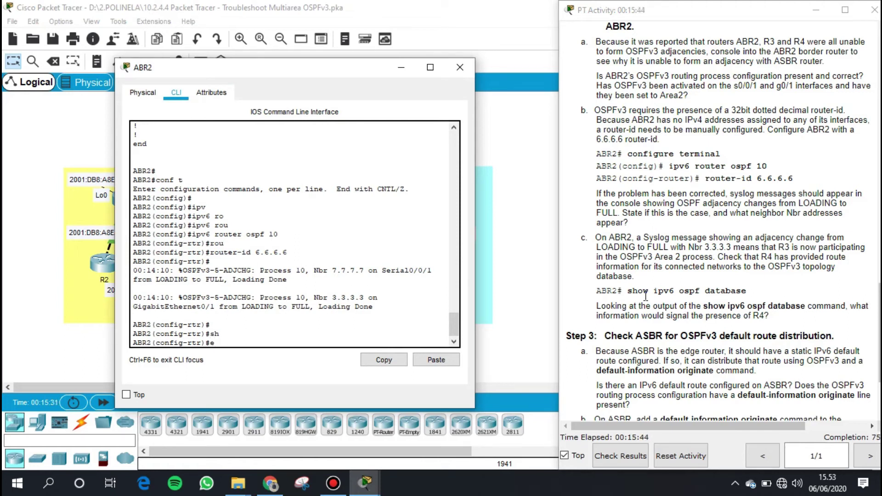
pyautogui.write('end')
pyautogui.press('Return')
# Display ABR2's OSPFv3 topology database with show ipv6 ospf database.
pyautogui.write('sh')
pyautogui.press('Tab')
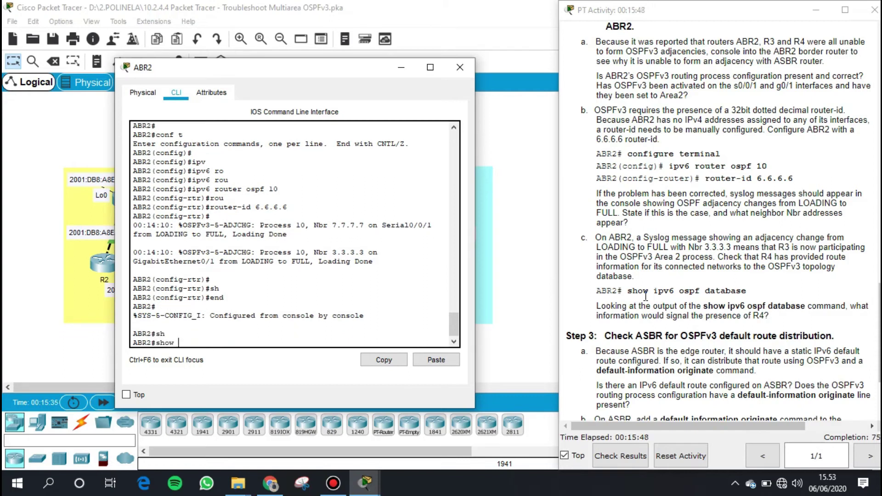
pyautogui.write('ipv')
pyautogui.press('Tab')
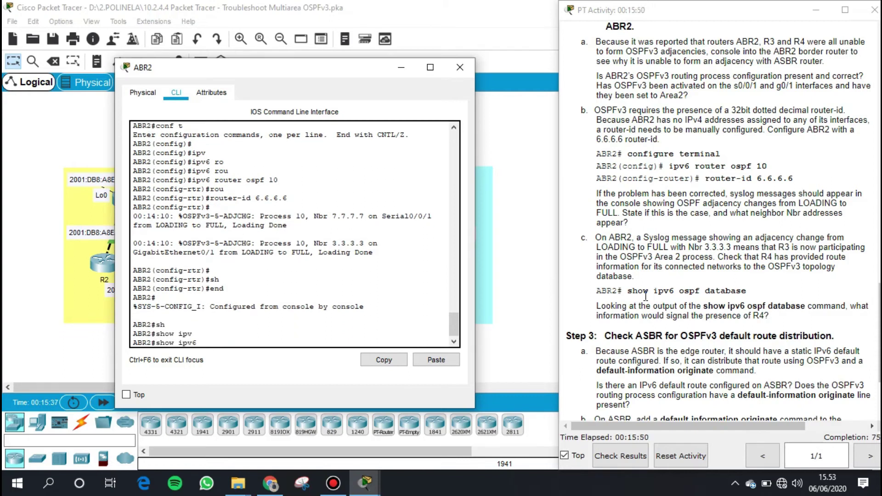
pyautogui.write('os')
pyautogui.press('Tab')
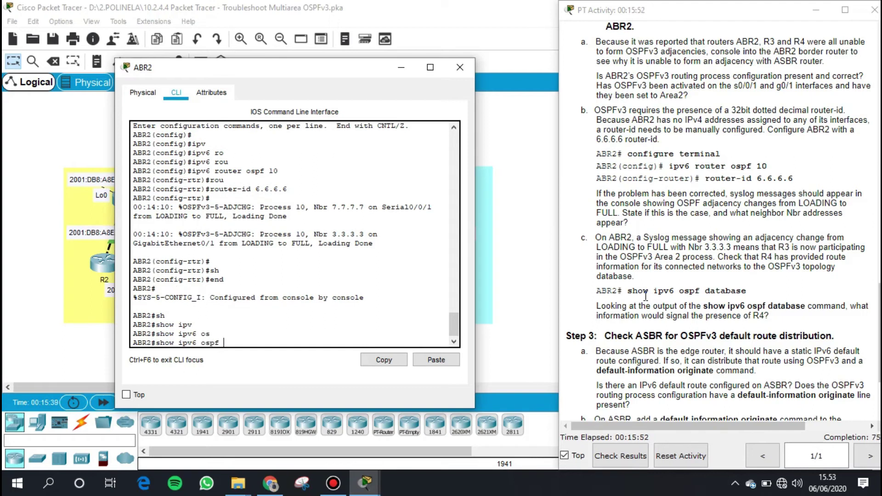
pyautogui.write('da')
pyautogui.press('Tab')
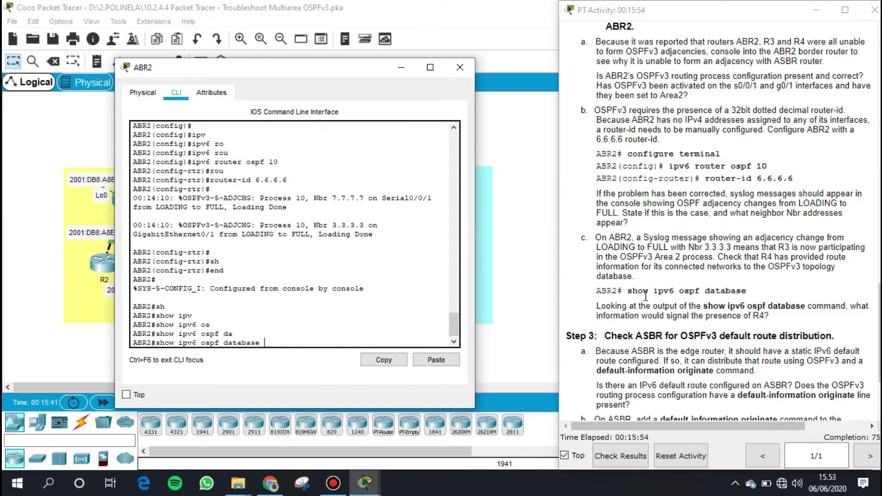
pyautogui.press('Return')
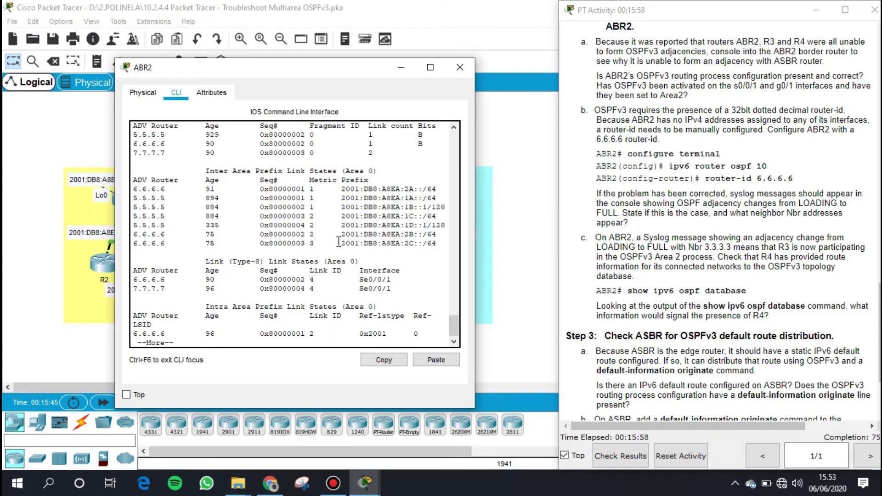
# Examine the Area 0 router, inter-area prefix and link states in ABR2's OSPFv3 database output.
pyautogui.scroll(3, 338, 241)
pyautogui.scroll(2, 312, 249)
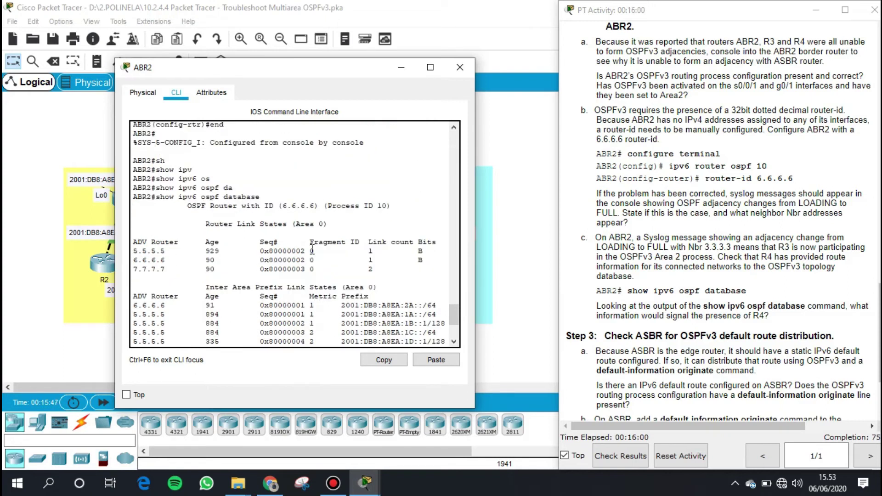
pyautogui.scroll(-3, 184, 197)
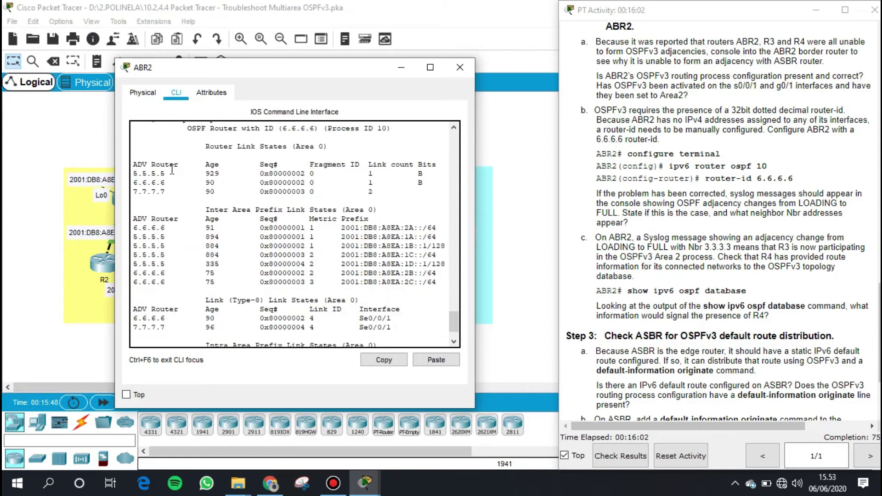
pyautogui.scroll(-2, 218, 163)
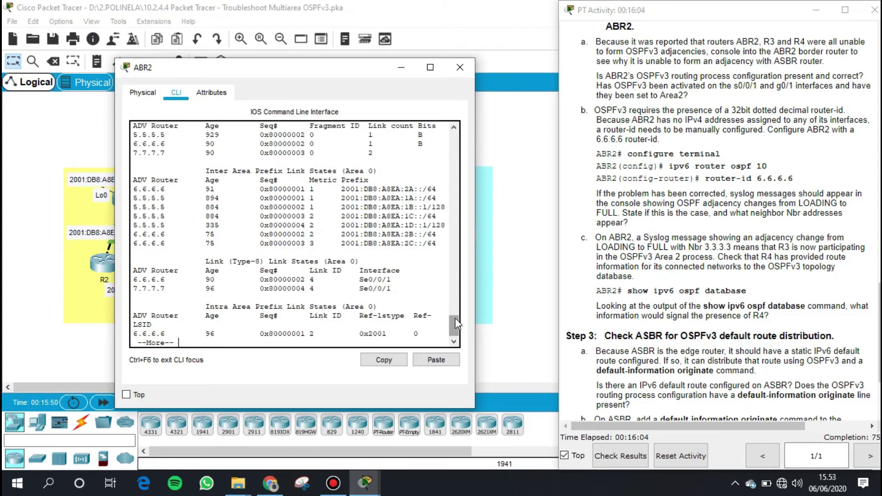
pyautogui.scroll(2, 361, 225)
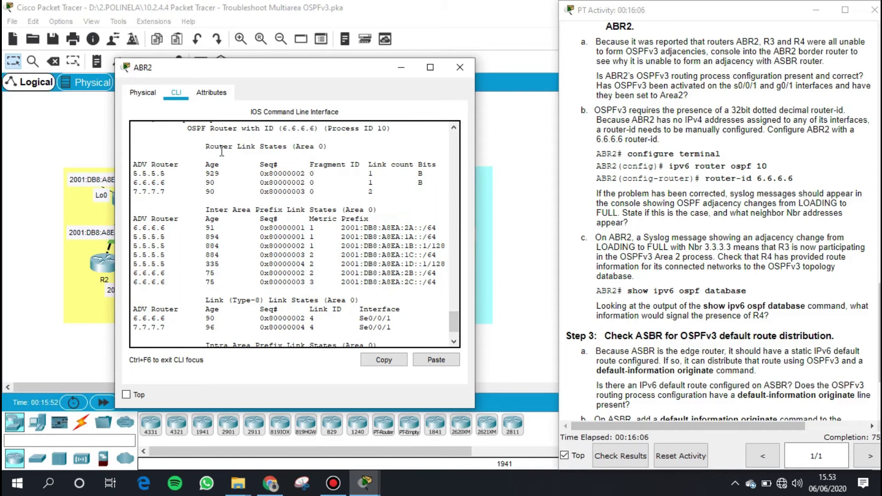
pyautogui.moveTo(206, 145); pyautogui.dragTo(347, 294)
pyautogui.click(287, 258)
pyautogui.scroll(-2, 286, 255)
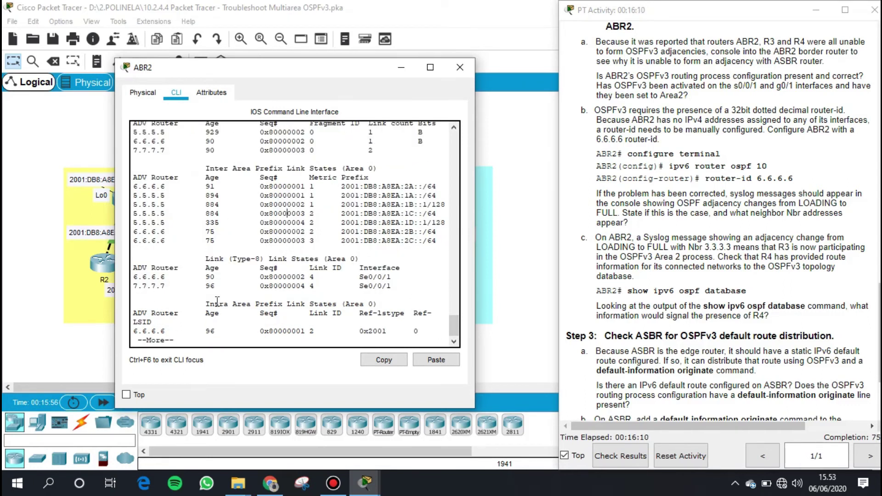
# Page through the rest of ABR2's OSPFv3 database output, covering the Area 2 link states, until the prompt returns.
pyautogui.press('Return')
pyautogui.press('Return')
pyautogui.press('Return')
pyautogui.press('Return')
pyautogui.press('Return')
pyautogui.press('Return')
pyautogui.press('Return')
pyautogui.press('Return')
pyautogui.press('Return')
pyautogui.press('Return')
pyautogui.press('Return')
pyautogui.press('Return')
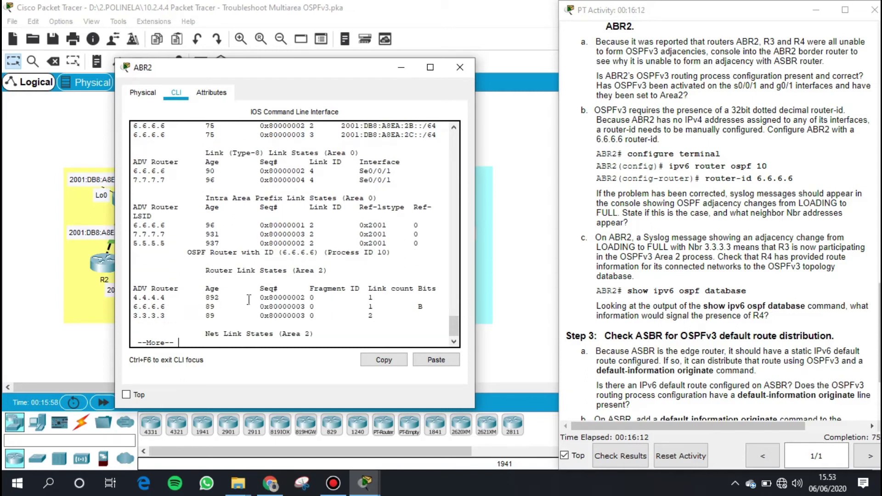
pyautogui.press('Return')
pyautogui.press('Return')
pyautogui.press('Return')
pyautogui.press('Return')
pyautogui.press('Return')
pyautogui.press('Return')
pyautogui.press('Return')
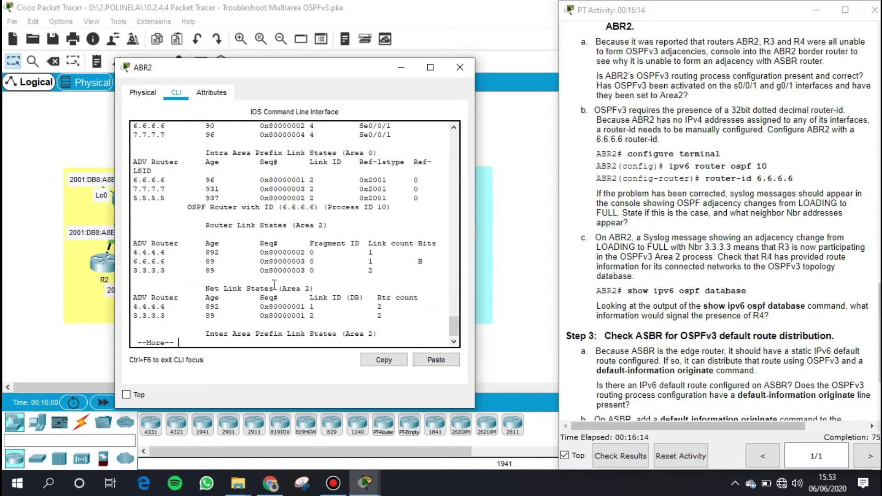
pyautogui.press('Return')
pyautogui.press('Return')
pyautogui.press('Return')
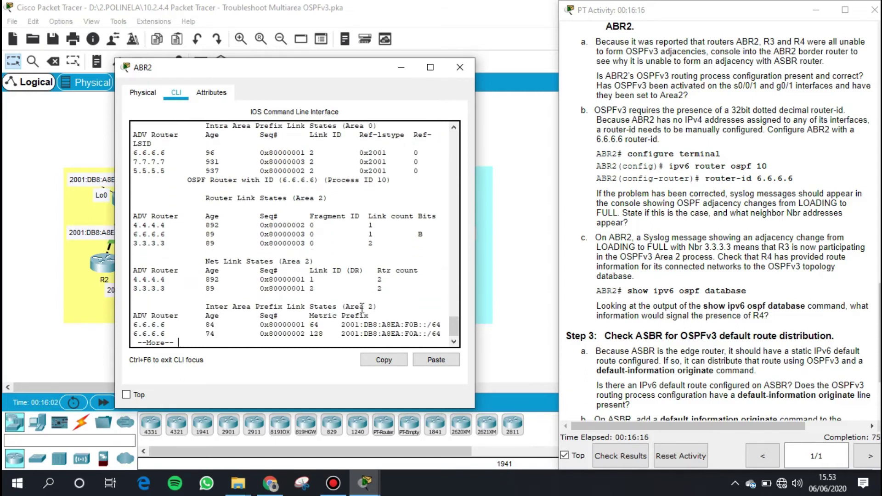
pyautogui.press('Return')
pyautogui.press('Return')
pyautogui.press('Return')
pyautogui.press('Return')
pyautogui.press('Return')
pyautogui.press('Return')
pyautogui.press('Return')
pyautogui.press('Return')
pyautogui.press('Return')
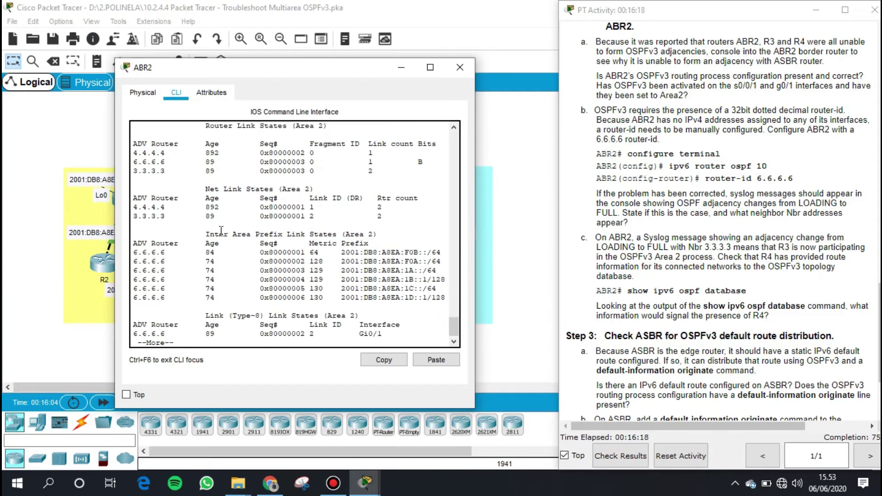
pyautogui.press('Return')
pyautogui.press('Return')
pyautogui.press('Return')
pyautogui.press('Return')
pyautogui.press('Return')
pyautogui.press('Return')
pyautogui.press('Return')
pyautogui.press('Return')
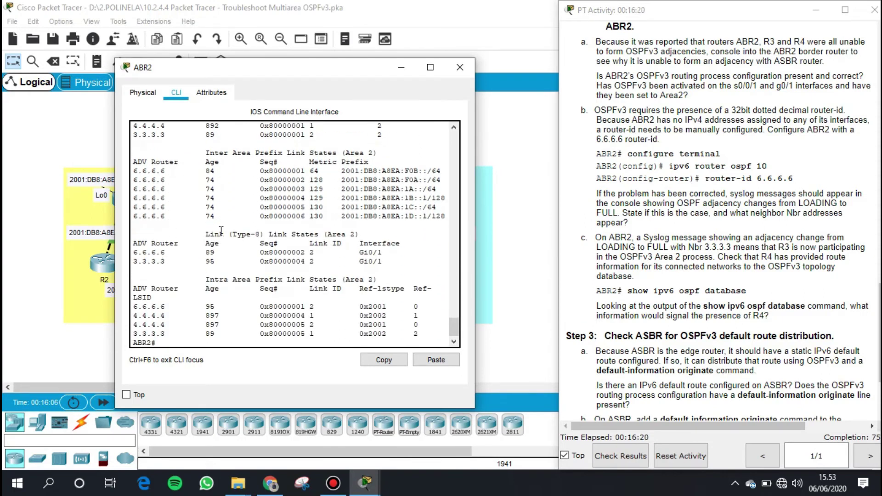
# Review the Area 2 router, net and intra-area prefix link states for signs of R4, ending at ABR2's prompt.
pyautogui.scroll(10, 221, 232)
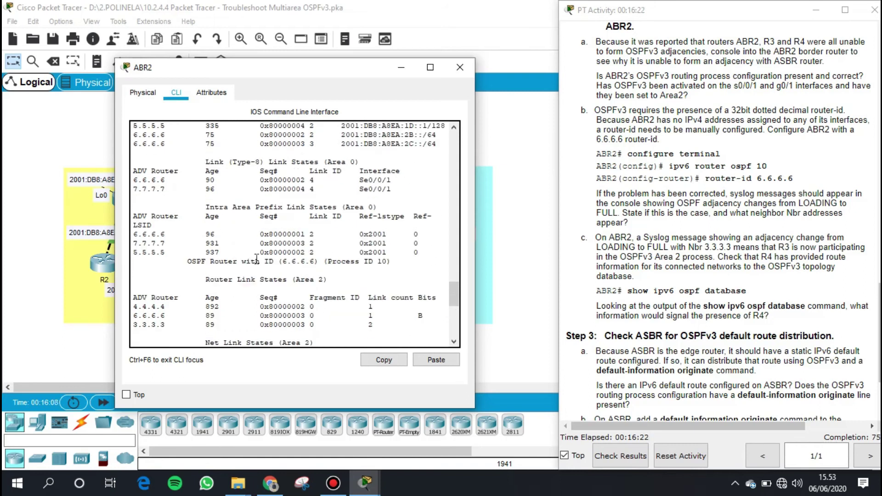
pyautogui.scroll(4, 222, 235)
pyautogui.moveTo(211, 256); pyautogui.dragTo(317, 358)
pyautogui.click(265, 214)
pyautogui.scroll(3, 266, 214)
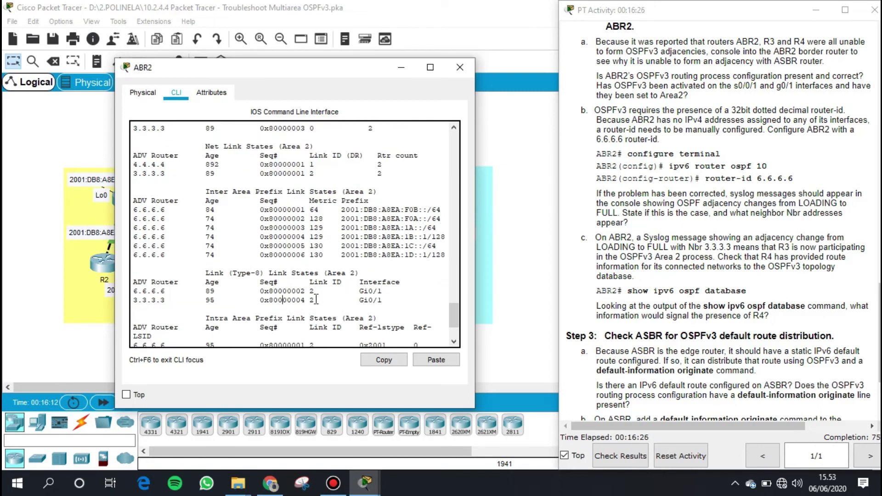
pyautogui.scroll(-2, 216, 265)
pyautogui.moveTo(151, 234); pyautogui.dragTo(436, 331)
pyautogui.press('Return')
pyautogui.press('Return')
pyautogui.press('Return')
pyautogui.press('Return')
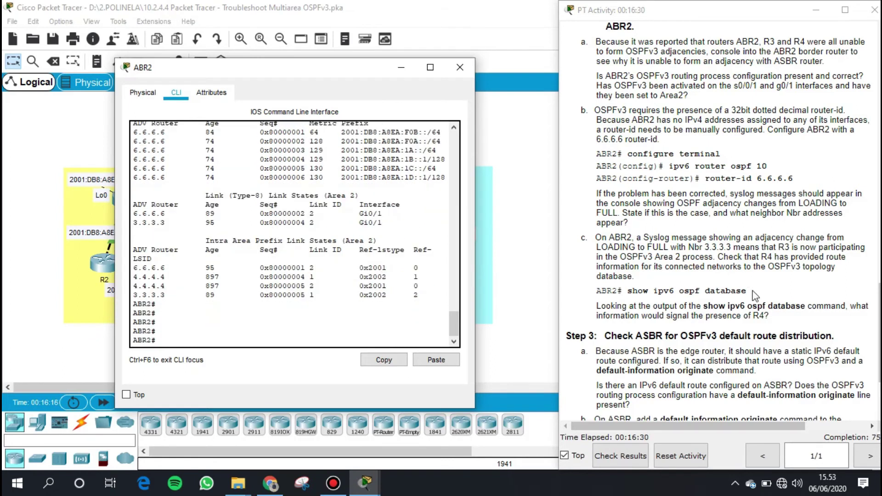
# Read Step 3a on ASBR's static IPv6 default route and the default-information originate command.
pyautogui.scroll(-4, 687, 374)
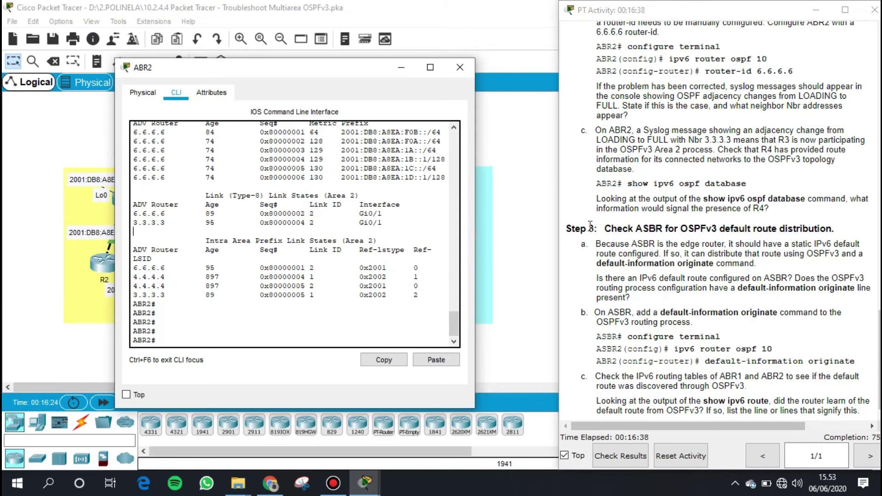
pyautogui.moveTo(605, 228); pyautogui.dragTo(834, 228)
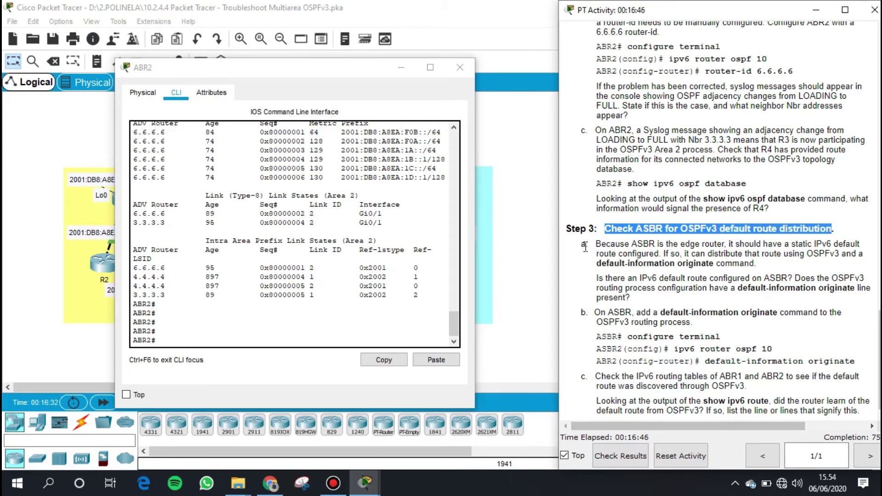
pyautogui.moveTo(601, 244); pyautogui.dragTo(768, 265)
pyautogui.click(771, 266)
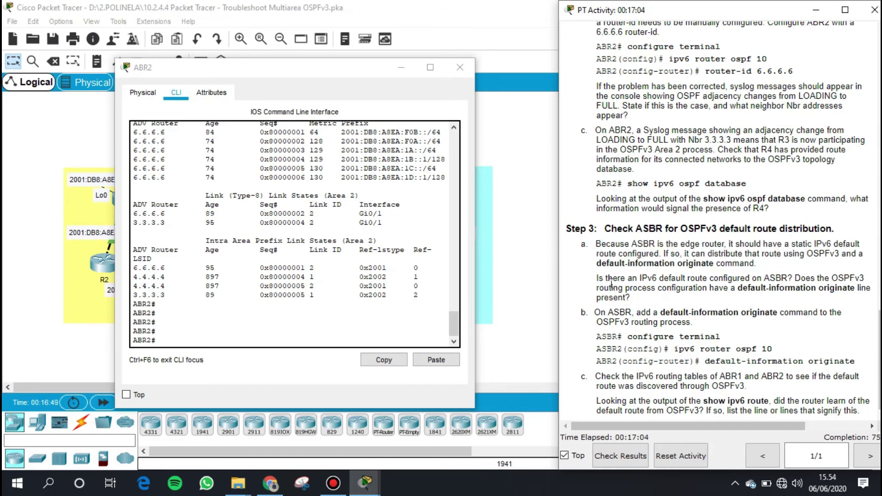
pyautogui.moveTo(598, 279); pyautogui.dragTo(614, 299)
pyautogui.moveTo(708, 425); pyautogui.dragTo(698, 424)
pyautogui.click(655, 309)
# Minimize ABR2's window, open ASBR's command-line console, and move it clear of the activity instructions.
pyautogui.click(401, 67)
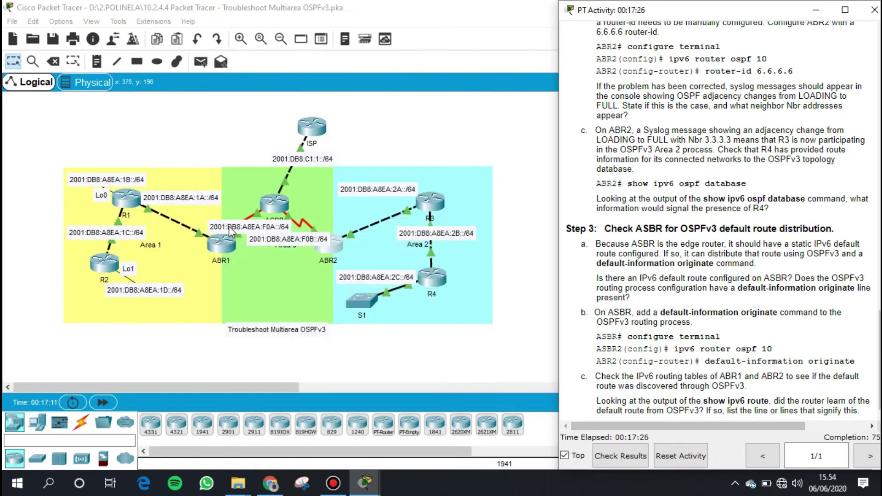
pyautogui.click(281, 208)
pyautogui.click(325, 85)
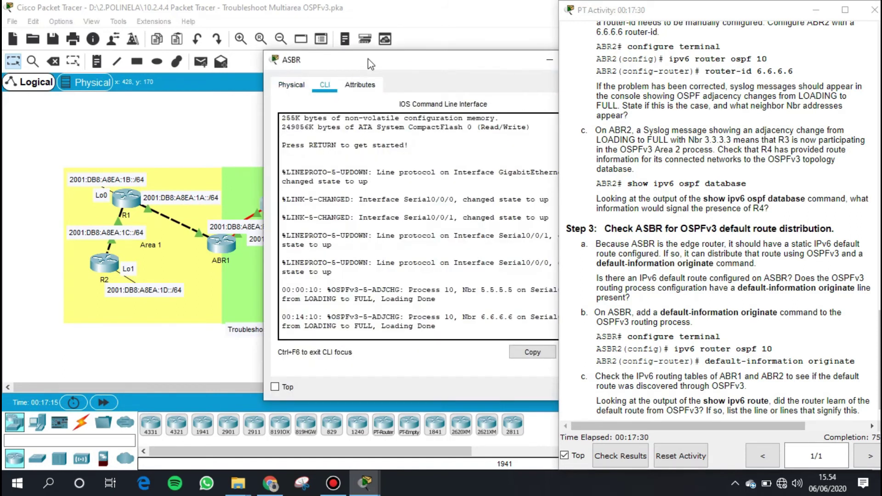
pyautogui.moveTo(370, 65); pyautogui.dragTo(221, 62)
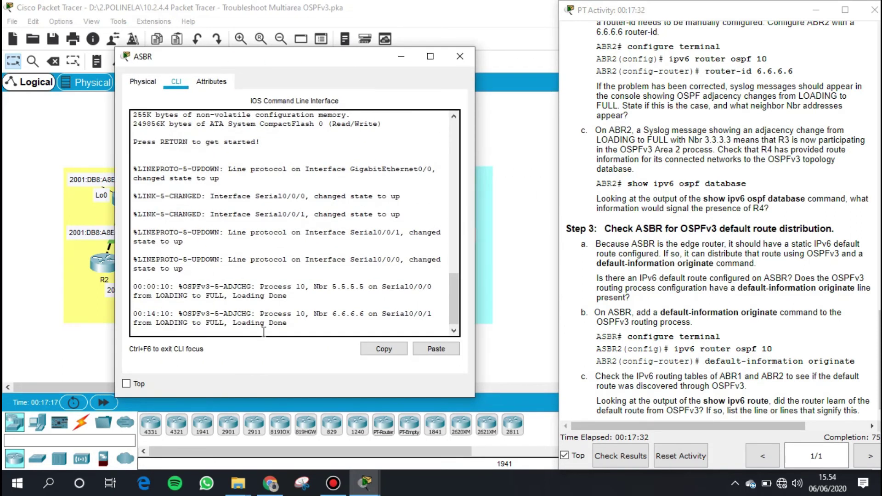
# Enter privileged EXEC mode on ASBR with en and display its configuration with show running-config.
pyautogui.press('Return')
pyautogui.press('Return')
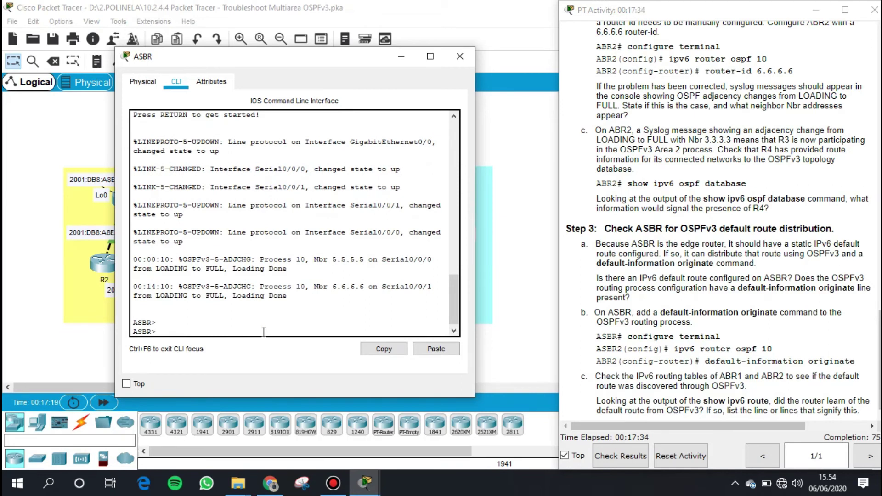
pyautogui.write('en')
pyautogui.press('Return')
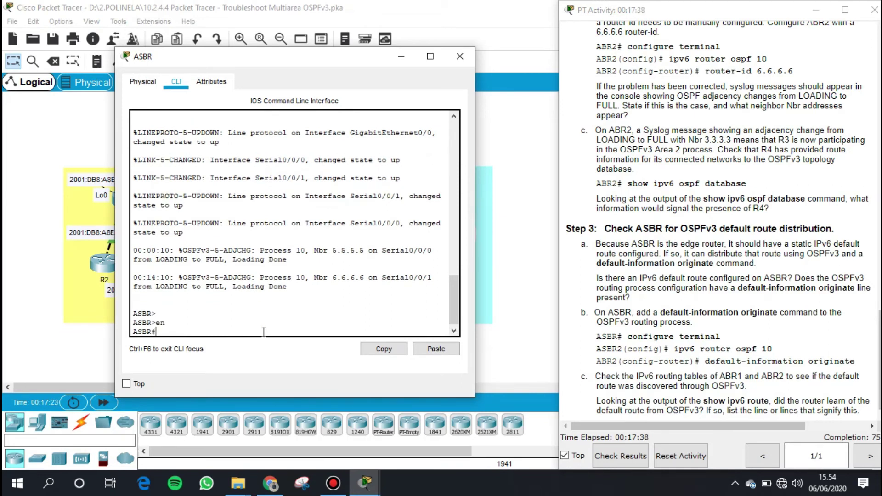
pyautogui.write('sh')
pyautogui.press('Tab')
pyautogui.write('ru')
pyautogui.press('Tab')
pyautogui.press('Return')
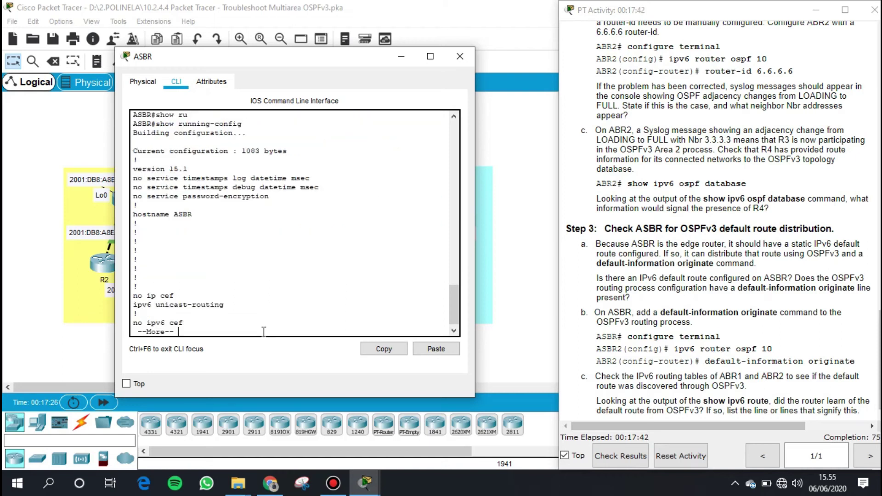
# Page through ASBR's whole running configuration, including the interfaces, OSPFv3 process and IPv6 static route, until the prompt returns.
pyautogui.press('Return')
pyautogui.press('Return')
pyautogui.press('Return')
pyautogui.press('Return')
pyautogui.press('Return')
pyautogui.press('Return')
pyautogui.press('Return')
pyautogui.press('Return')
pyautogui.press('Return')
pyautogui.press('Return')
pyautogui.press('Return')
pyautogui.press('Return')
pyautogui.press('Return')
pyautogui.press('Return')
pyautogui.press('Return')
pyautogui.press('Return')
pyautogui.press('Return')
pyautogui.press('Return')
pyautogui.press('Return')
pyautogui.press('Return')
pyautogui.press('Return')
pyautogui.press('Return')
pyautogui.press('Return')
pyautogui.press('Return')
pyautogui.press('Return')
pyautogui.press('Return')
pyautogui.press('Return')
pyautogui.press('Return')
pyautogui.press('Return')
pyautogui.press('Return')
pyautogui.press('Return')
pyautogui.press('Return')
pyautogui.press('Return')
pyautogui.press('Return')
pyautogui.press('Return')
pyautogui.press('Return')
pyautogui.press('Return')
pyautogui.press('Return')
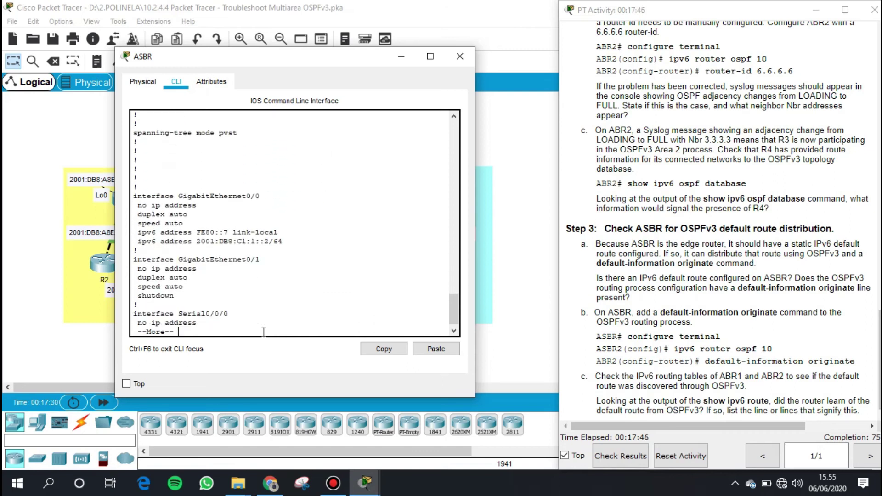
pyautogui.press('Return')
pyautogui.press('Return')
pyautogui.press('Return')
pyautogui.press('Return')
pyautogui.press('Return')
pyautogui.press('Return')
pyautogui.press('Return')
pyautogui.press('Return')
pyautogui.press('Return')
pyautogui.press('Return')
pyautogui.press('Return')
pyautogui.press('Return')
pyautogui.press('Return')
pyautogui.press('Return')
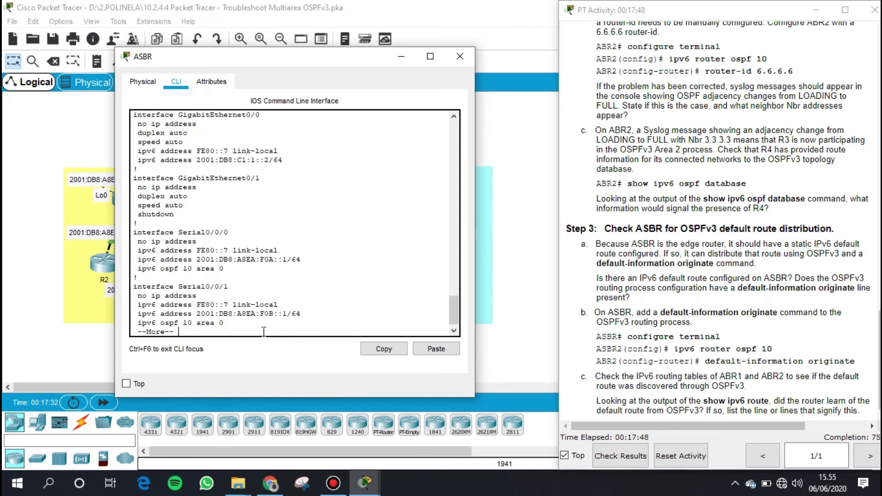
pyautogui.press('Return')
pyautogui.press('Return')
pyautogui.press('Return')
pyautogui.press('Return')
pyautogui.press('Return')
pyautogui.press('Return')
pyautogui.press('Return')
pyautogui.press('Return')
pyautogui.press('Return')
pyautogui.press('Return')
pyautogui.press('Return')
pyautogui.press('Return')
pyautogui.press('Return')
pyautogui.press('Return')
pyautogui.press('Return')
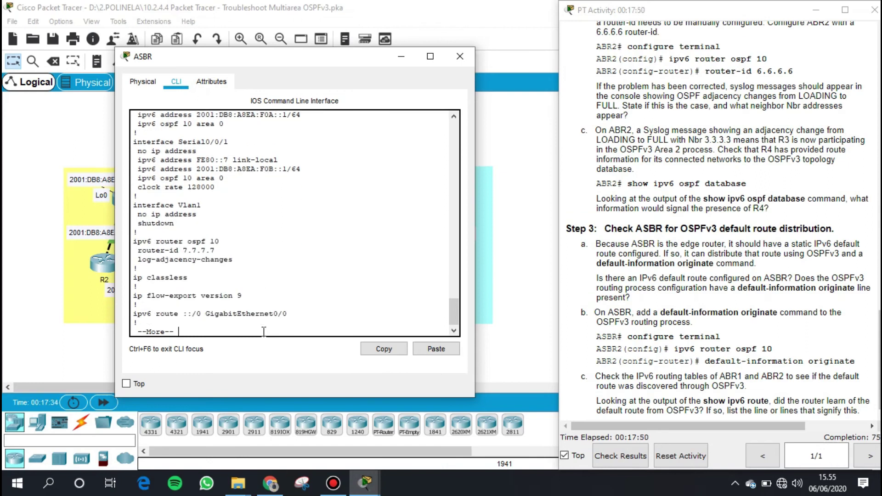
pyautogui.press('Return')
pyautogui.press('Return')
pyautogui.press('Return')
pyautogui.press('Return')
pyautogui.press('Return')
pyautogui.press('Return')
pyautogui.press('Return')
pyautogui.press('Return')
pyautogui.press('Return')
pyautogui.press('Return')
pyautogui.press('Return')
pyautogui.press('Return')
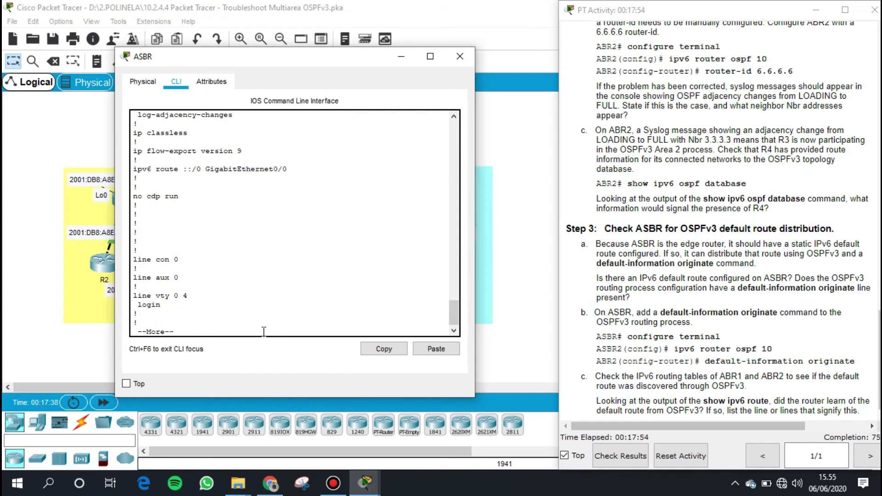
pyautogui.press('Return')
pyautogui.press('Return')
pyautogui.press('Return')
pyautogui.press('Return')
pyautogui.press('Return')
pyautogui.press('Return')
pyautogui.press('Return')
pyautogui.press('Return')
pyautogui.press('Return')
pyautogui.press('Return')
pyautogui.press('Return')
pyautogui.press('Return')
pyautogui.press('Return')
pyautogui.press('Return')
pyautogui.press('Return')
# Review ASBR's running configuration again from its beginning through the Serial interface settings.
pyautogui.scroll(10, 227, 269)
pyautogui.scroll(15, 227, 269)
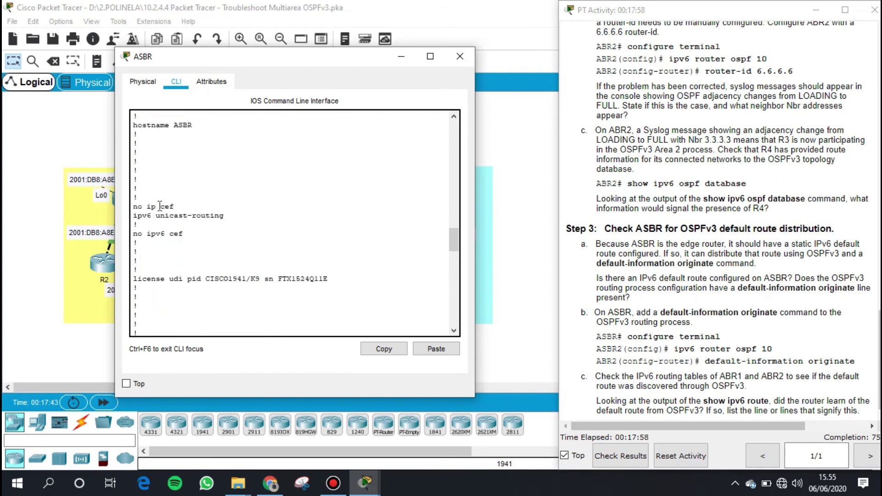
pyautogui.scroll(4, 158, 227)
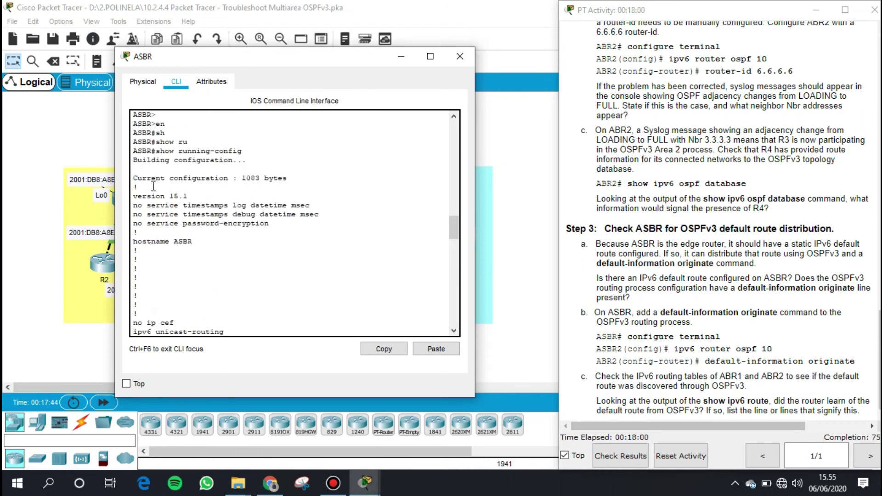
pyautogui.scroll(-7, 154, 188)
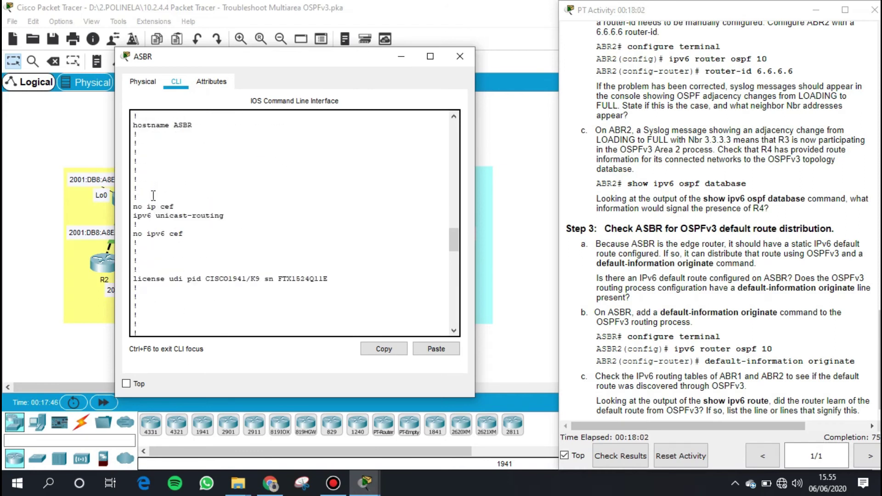
pyautogui.scroll(-4, 153, 195)
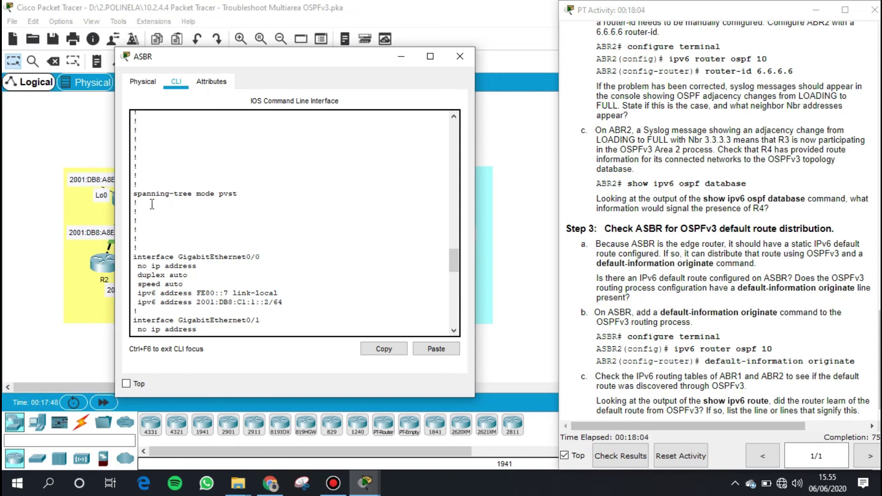
pyautogui.scroll(-7, 152, 204)
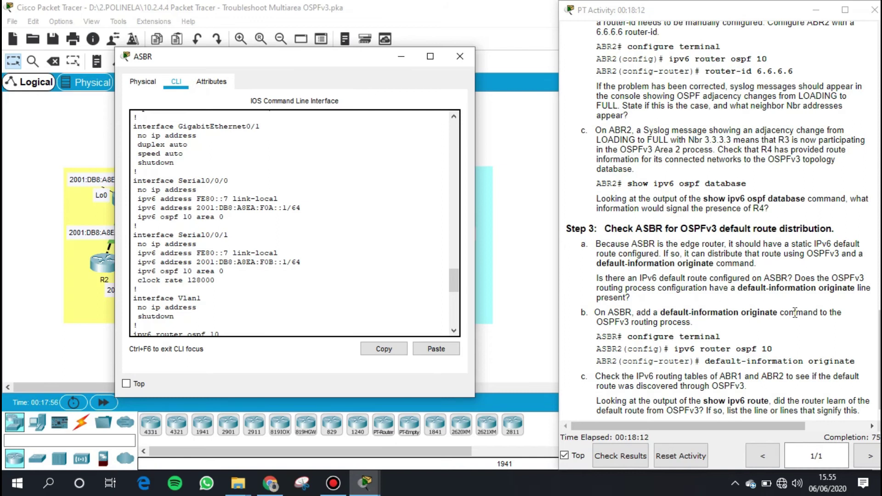
# Minimize ASBR's window and read Step 3b on adding default-information originate to the OSPFv3 routing process.
pyautogui.click(401, 56)
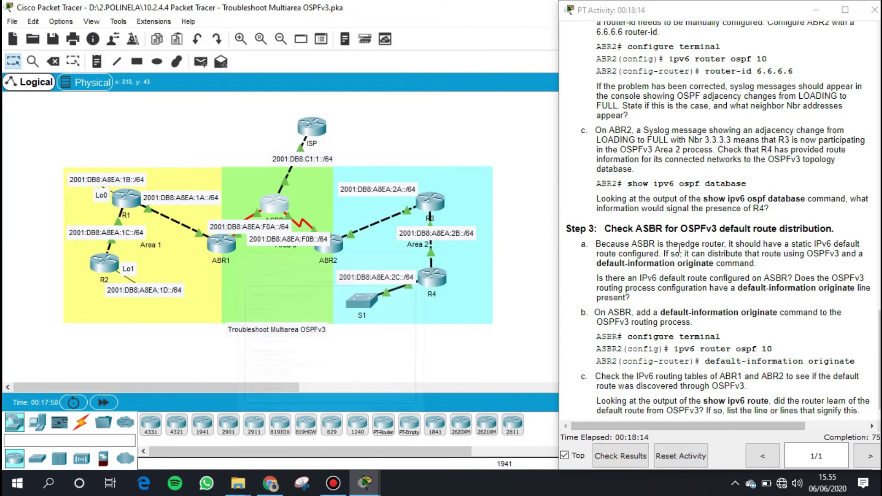
pyautogui.moveTo(595, 315); pyautogui.dragTo(707, 325)
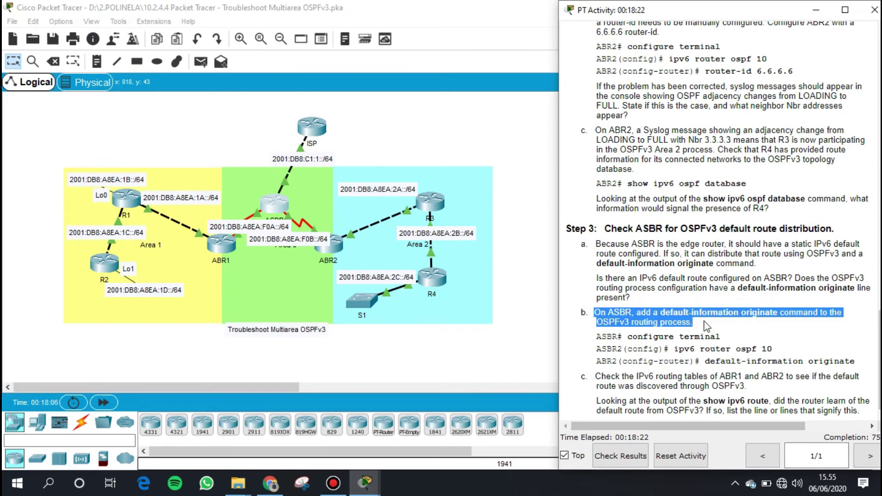
pyautogui.click(639, 302)
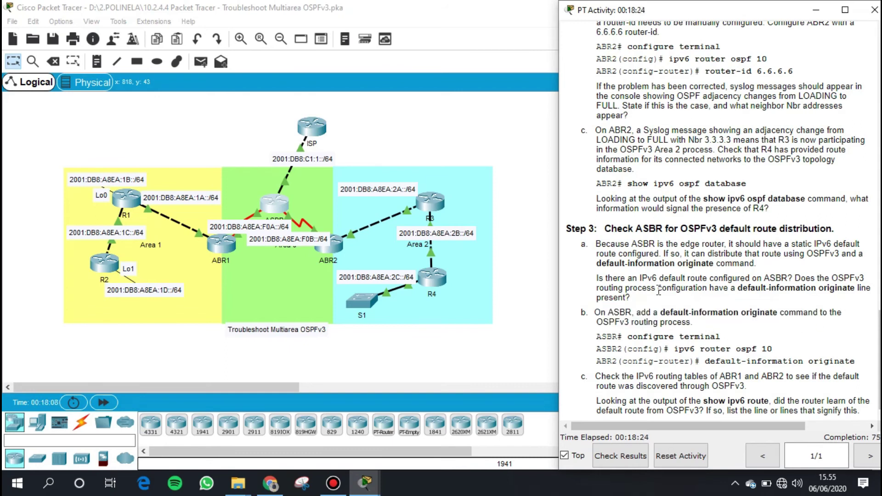
# Reopen ASBR's console, return to its command prompt, and enter global configuration mode with conf t.
pyautogui.click(272, 201)
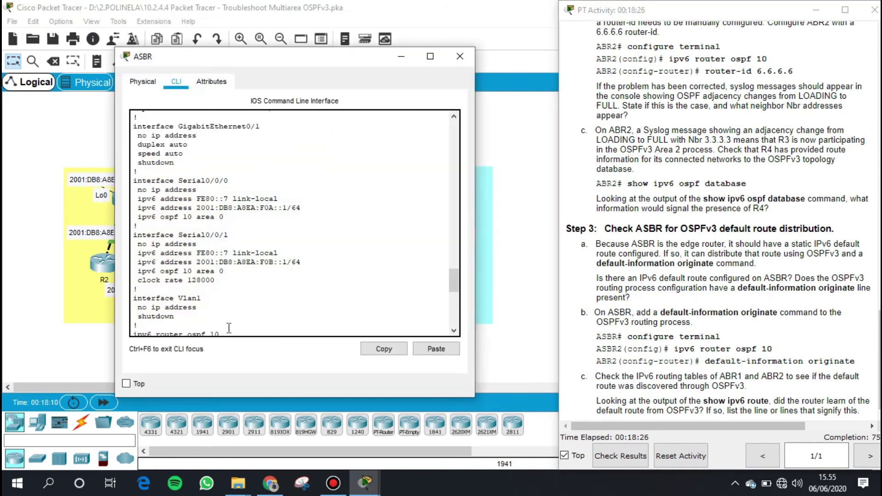
pyautogui.scroll(-5, 259, 308)
pyautogui.press('Return')
pyautogui.press('Return')
pyautogui.press('Return')
pyautogui.press('Return')
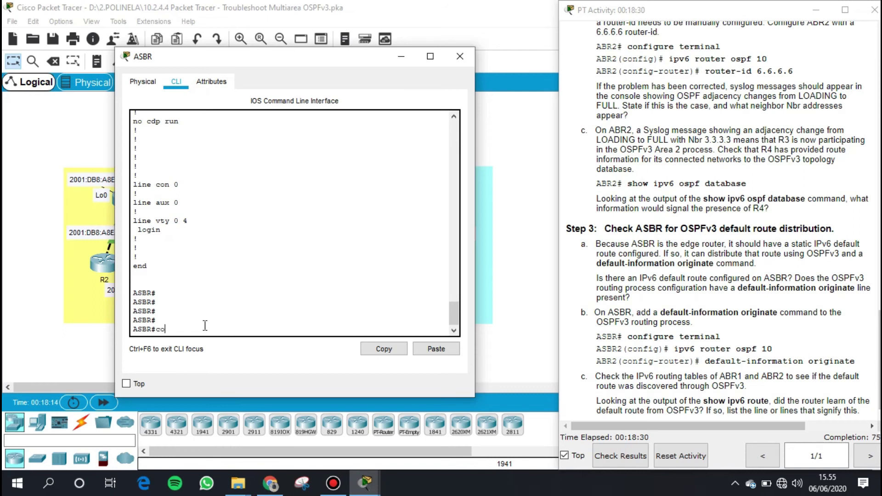
pyautogui.write('con f')
pyautogui.press('BackSpace')
pyautogui.write('t')
pyautogui.press('Return')
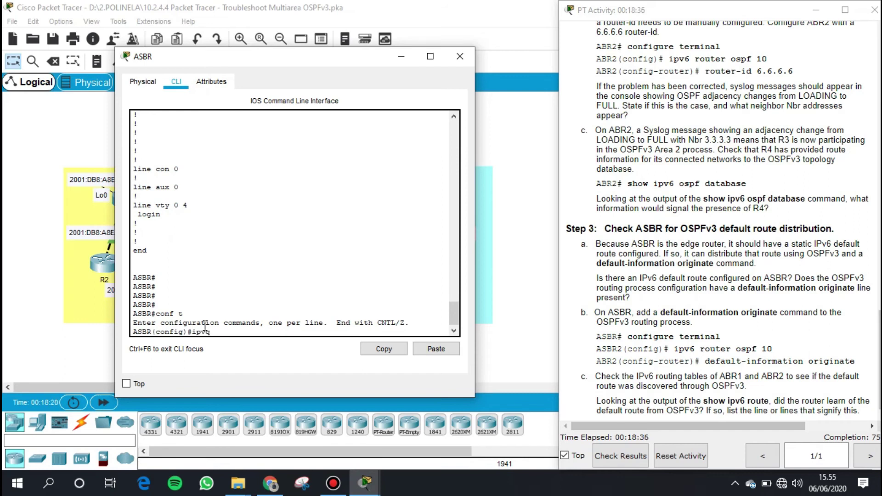
# Enter ipv6 router ospf 10 on ASBR and add the default-information originate command to that routing process.
pyautogui.write('ipv')
pyautogui.press('Tab')
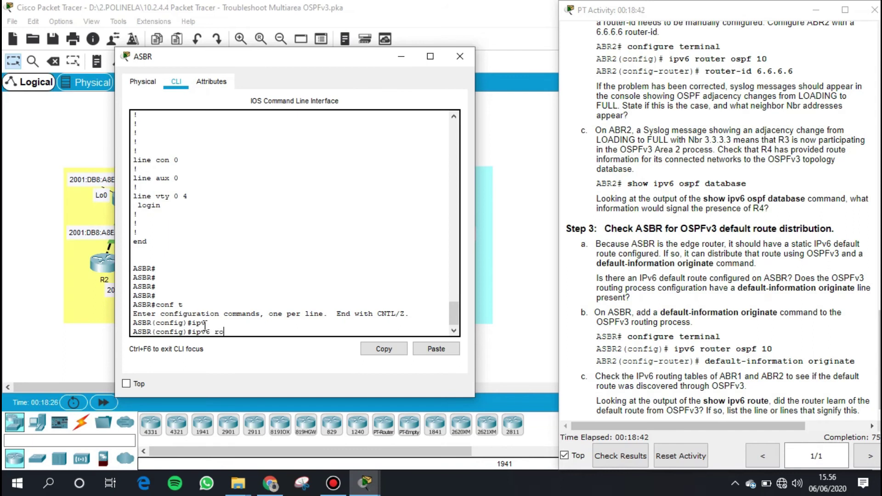
pyautogui.write('router ospf 10')
pyautogui.press('Return')
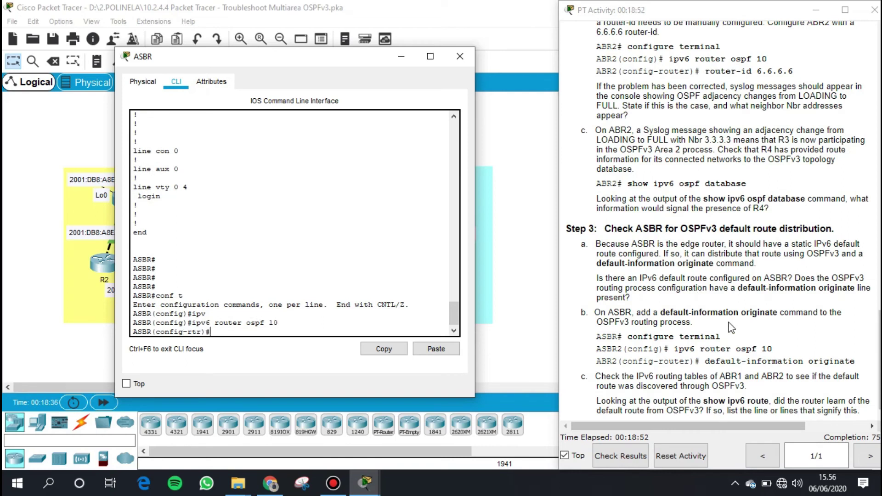
pyautogui.write('def')
pyautogui.press('Tab')
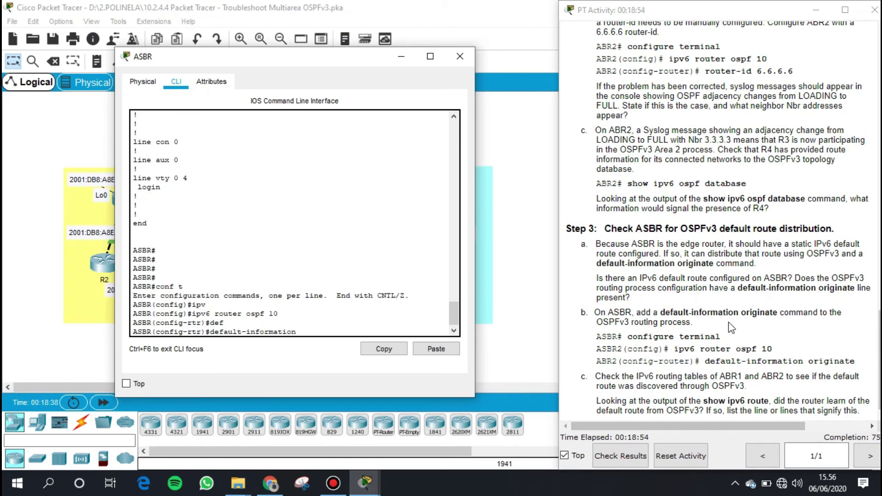
pyautogui.write('o')
pyautogui.press('Tab')
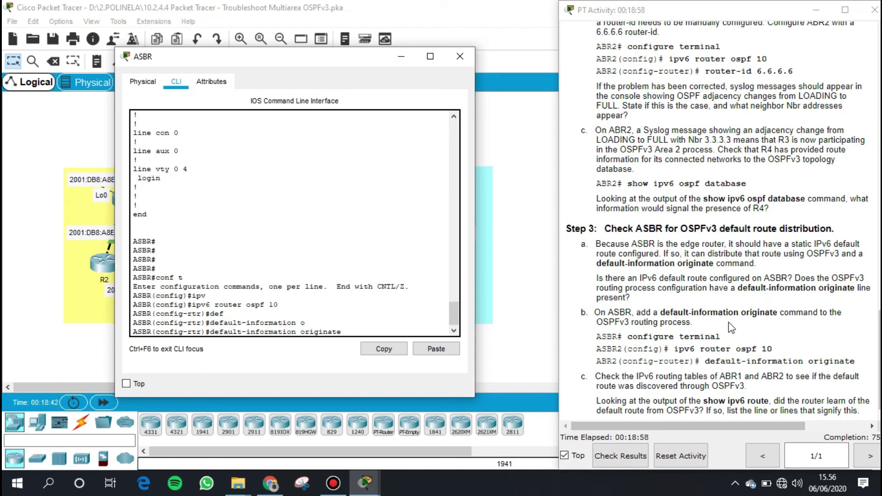
pyautogui.press('Return')
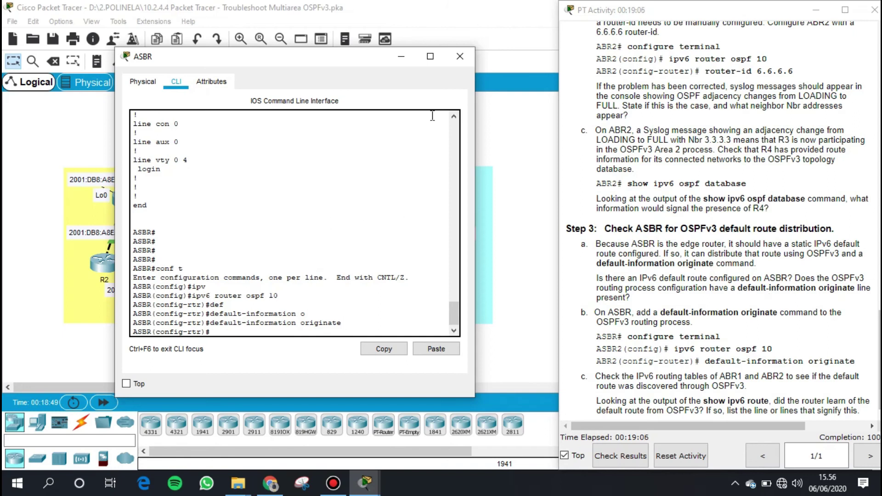
# Minimize ASBR's window and read Step 3c on checking the IPv6 routing tables of ABR1 and ABR2.
pyautogui.click(401, 57)
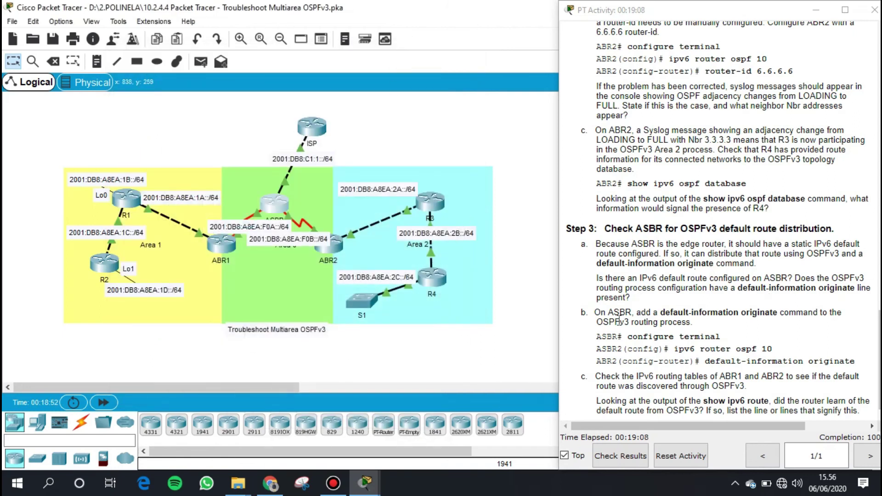
pyautogui.moveTo(594, 375); pyautogui.dragTo(759, 389)
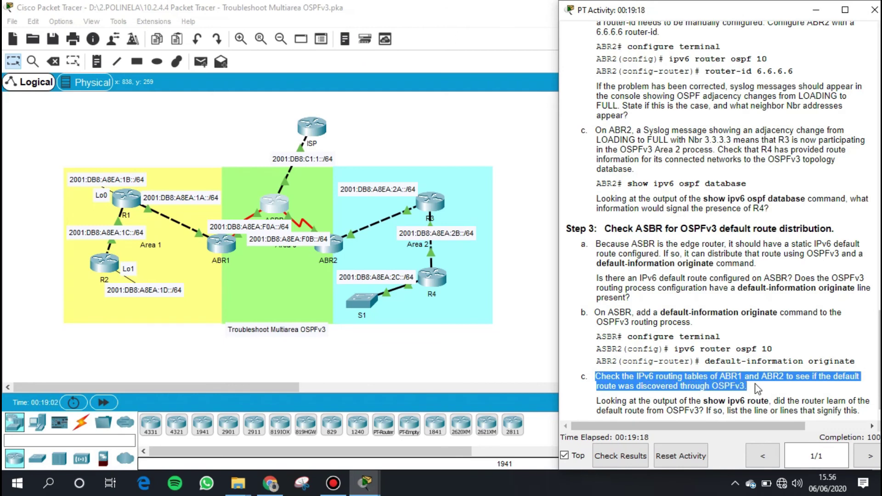
pyautogui.click(617, 400)
pyautogui.moveTo(613, 401); pyautogui.dragTo(666, 427)
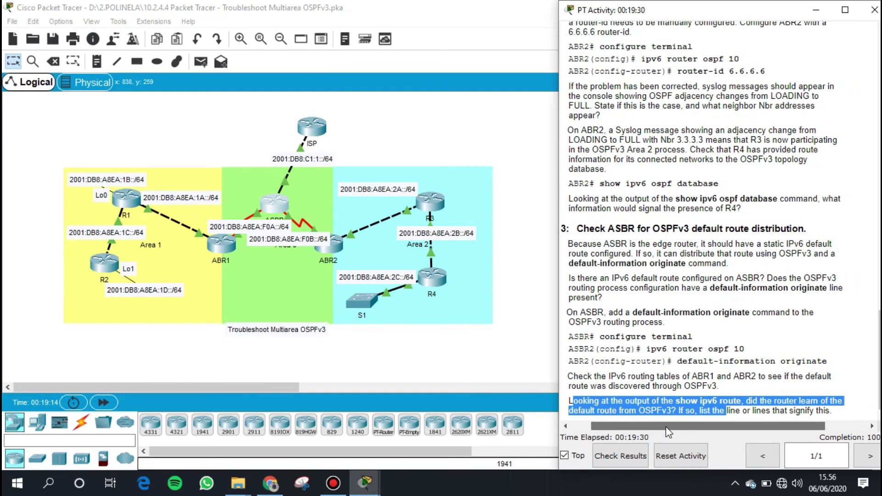
pyautogui.click(700, 410)
pyautogui.moveTo(704, 409); pyautogui.dragTo(830, 413)
pyautogui.moveTo(776, 431); pyautogui.dragTo(756, 431)
pyautogui.click(692, 385)
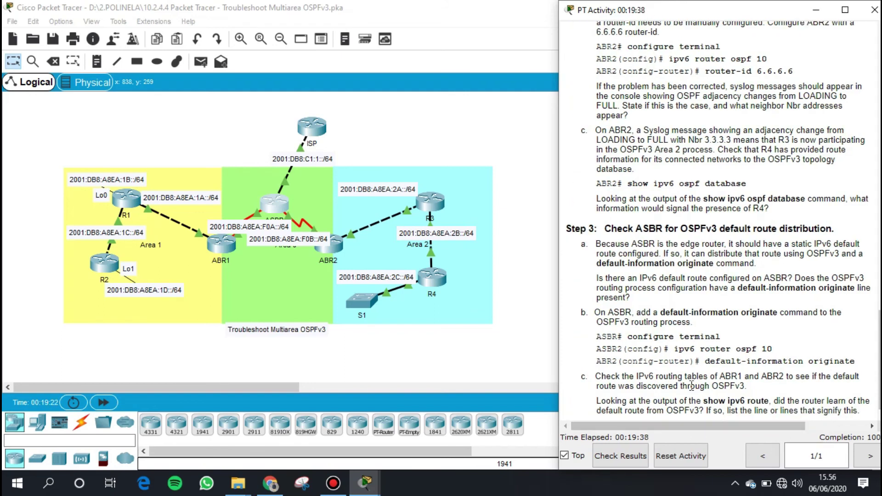
# Open ABR1's command-line console, move it clear of the activity instructions, and enter privileged EXEC mode with en.
pyautogui.click(235, 246)
pyautogui.click(317, 87)
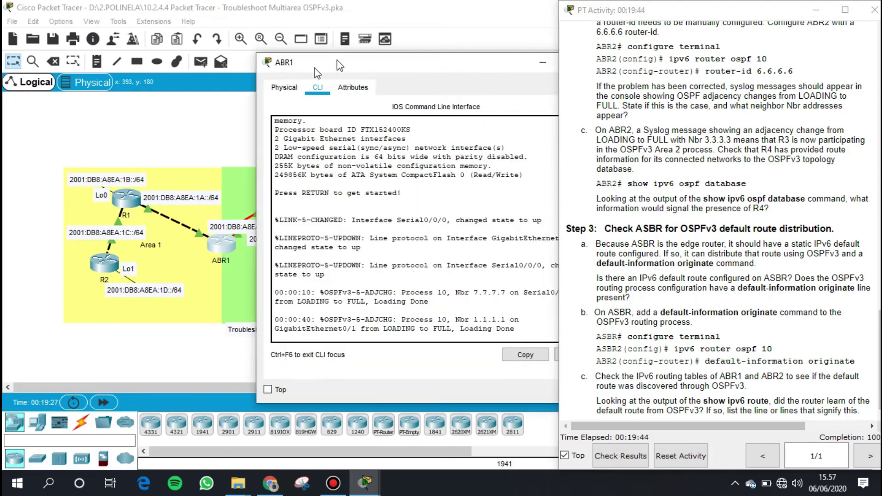
pyautogui.moveTo(337, 65); pyautogui.dragTo(187, 38)
pyautogui.press('Return')
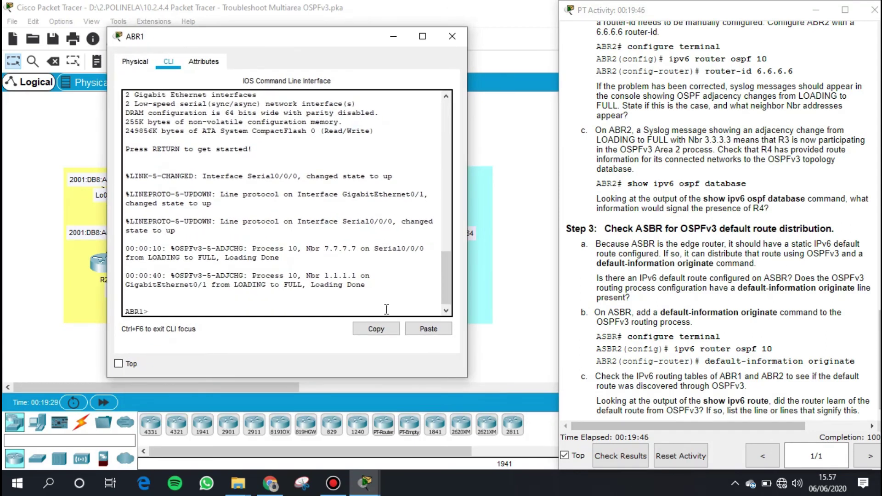
pyautogui.write('en')
pyautogui.press('Return')
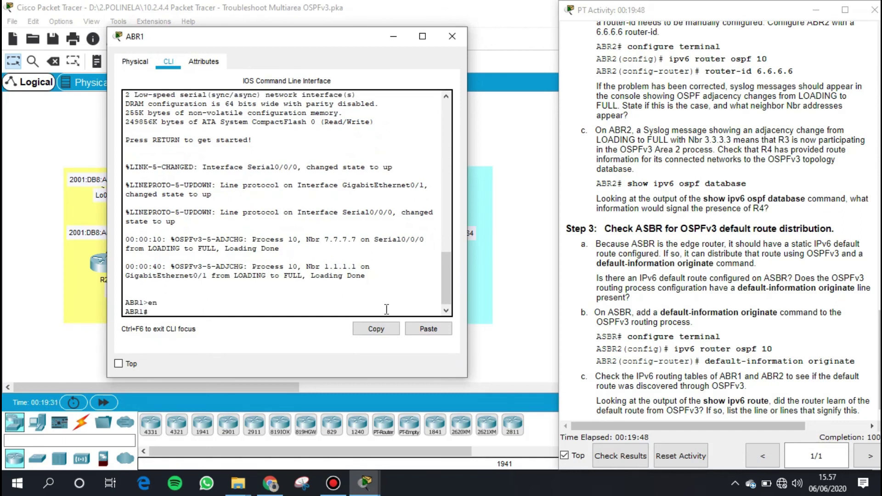
# Display ABR1's IPv6 routing table with show ipv6 route.
pyautogui.write('sho')
pyautogui.press('Tab')
pyautogui.write('ip')
pyautogui.write('v')
pyautogui.press('Tab')
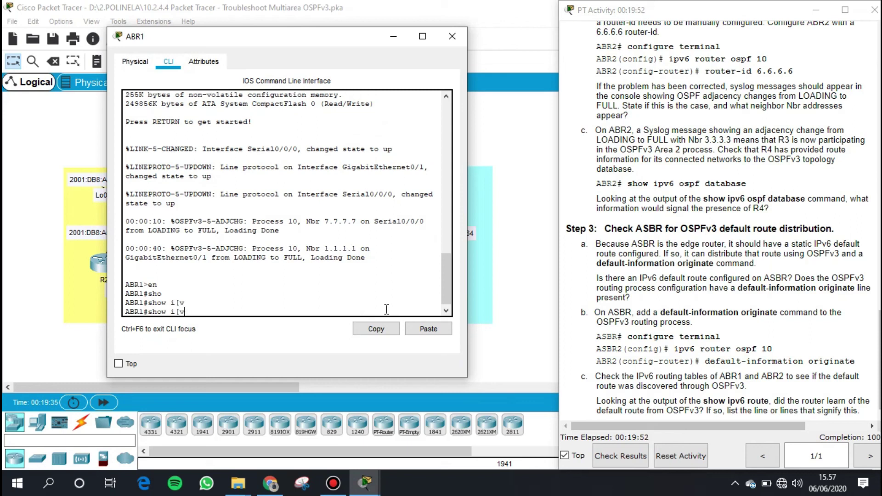
pyautogui.press('Tab')
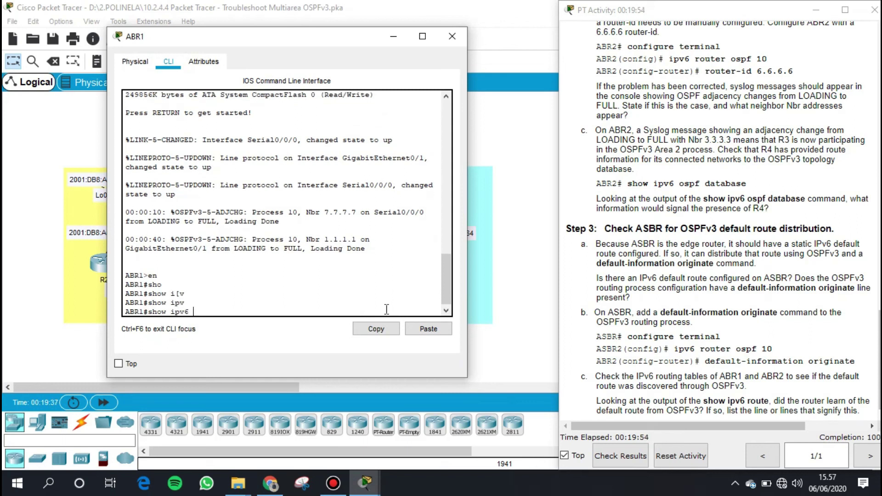
pyautogui.write('rou')
pyautogui.press('Tab')
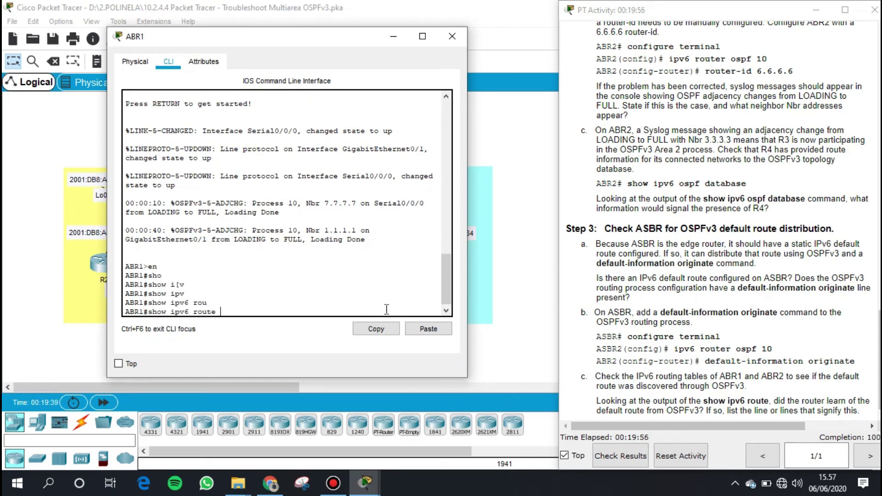
pyautogui.press('Return')
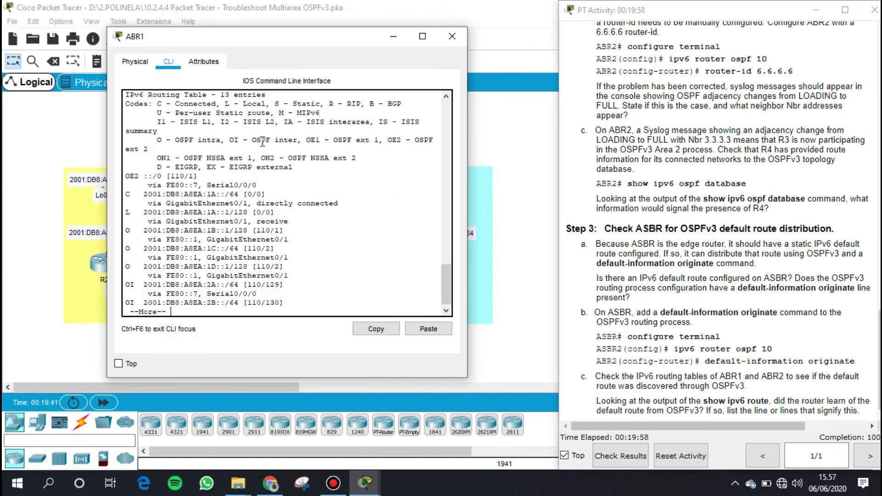
# Page through the rest of ABR1's IPv6 routing table and review its entries from the default route onward.
pyautogui.press('Return')
pyautogui.press('Return')
pyautogui.press('Return')
pyautogui.press('Return')
pyautogui.press('Return')
pyautogui.press('Return')
pyautogui.press('Return')
pyautogui.press('Return')
pyautogui.press('Return')
pyautogui.press('Return')
pyautogui.press('Return')
pyautogui.press('Return')
pyautogui.press('Return')
pyautogui.press('Return')
pyautogui.scroll(6, 283, 179)
pyautogui.scroll(-3, 282, 179)
# Move ABR1's console clear of Area 2 in the topology and highlight the OI routes for 2001:DB8:A8EA:2A::/64, 2B::/64 and 2C::/64.
pyautogui.moveTo(163, 37); pyautogui.dragTo(64, 35)
pyautogui.moveTo(27, 204); pyautogui.dragTo(220, 246)
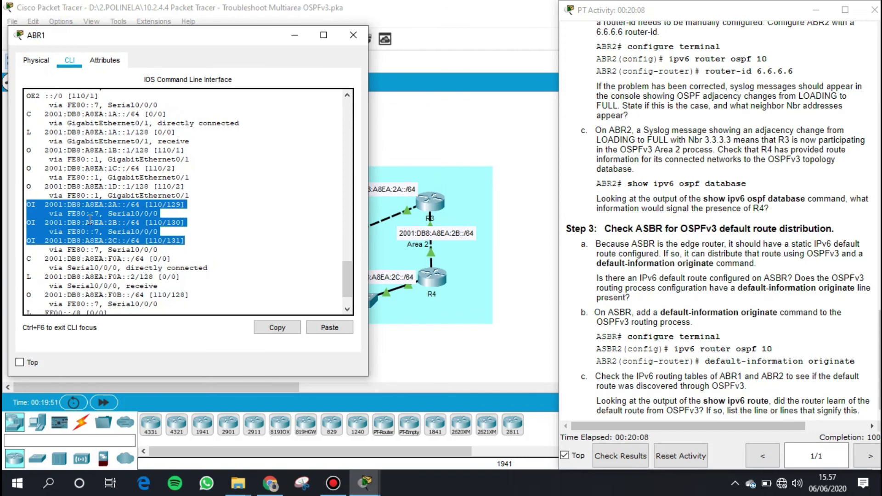
pyautogui.click(52, 226)
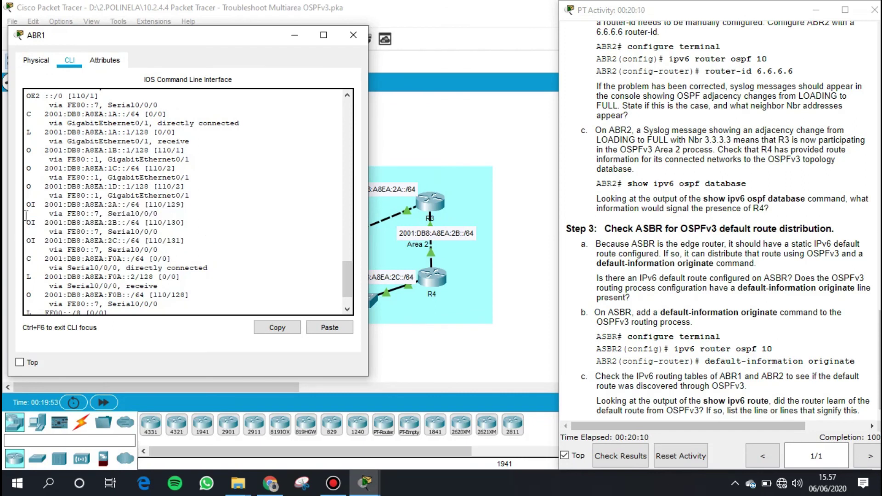
pyautogui.moveTo(27, 205); pyautogui.dragTo(158, 250)
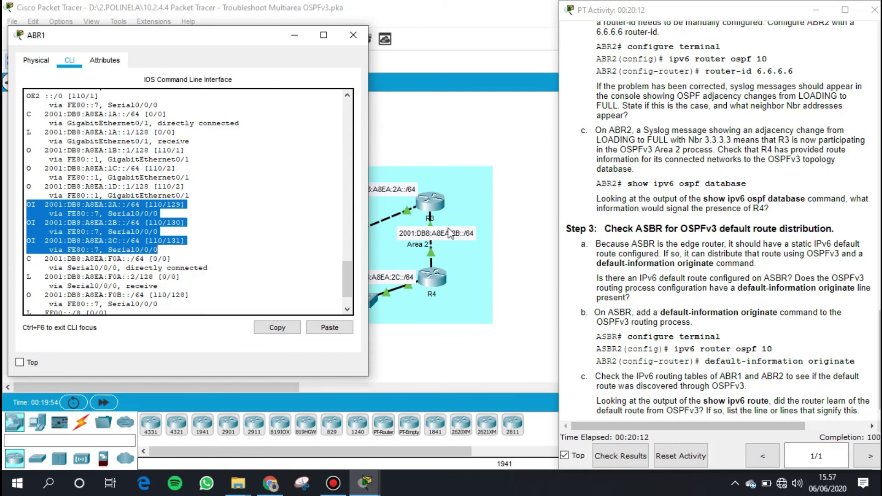
# Open ABR2's command-line console and display its IPv6 routing table with show ipv6 route.
pyautogui.click(509, 262)
pyautogui.click(336, 250)
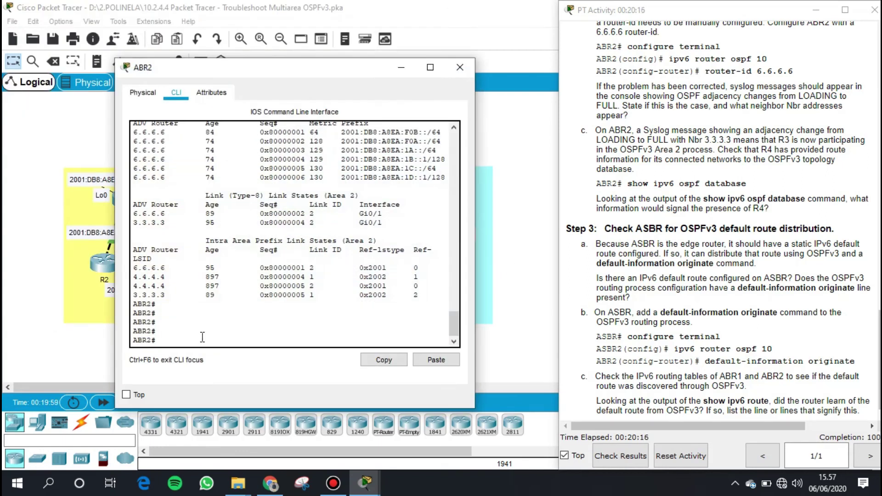
pyautogui.write('sh')
pyautogui.press('Tab')
pyautogui.write('ip')
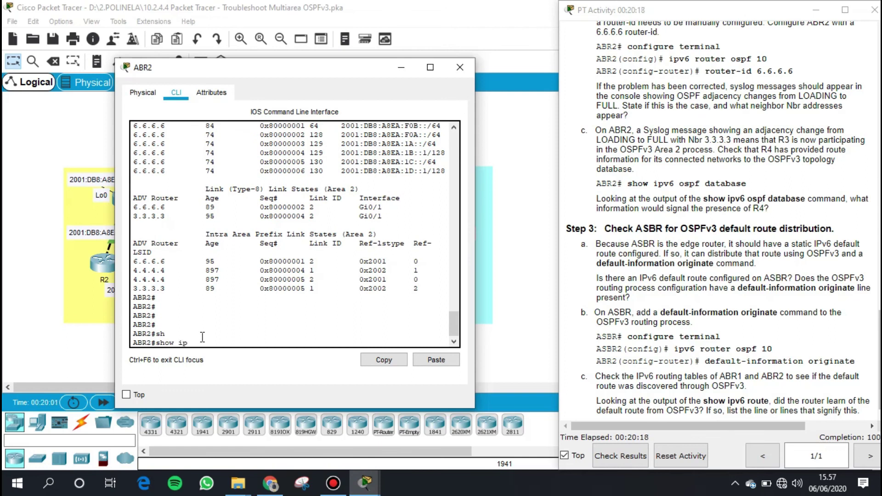
pyautogui.write('v')
pyautogui.press('Tab')
pyautogui.write('ro')
pyautogui.press('Tab')
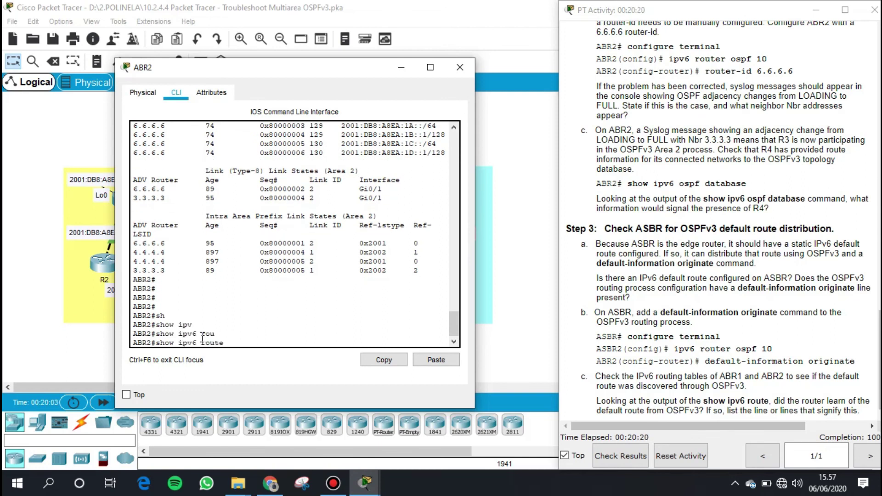
pyautogui.press('Return')
pyautogui.press('Return')
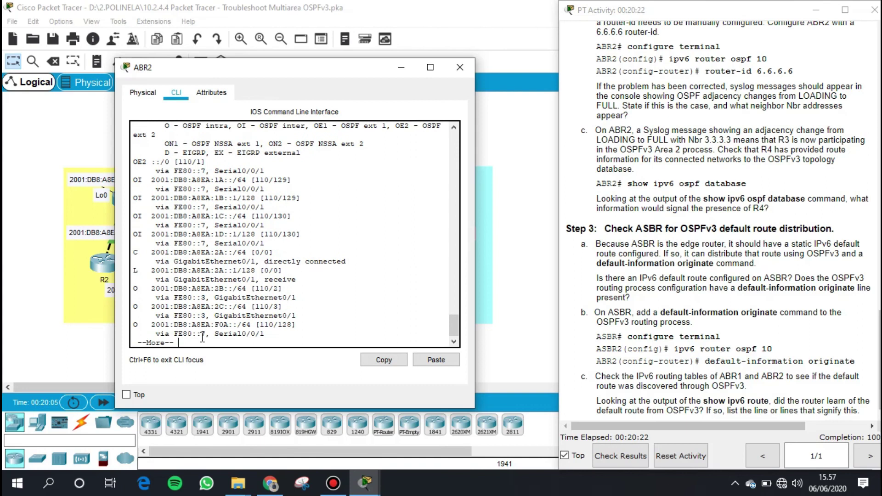
# Highlight the OI routes to the Area 1 networks in ABR2's routing table and minimize its console.
pyautogui.moveTo(133, 178); pyautogui.dragTo(310, 244)
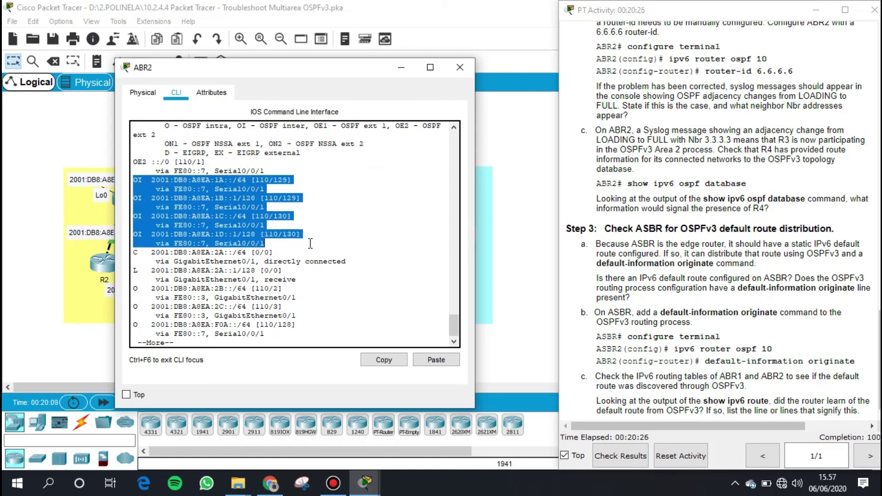
pyautogui.click(401, 70)
# Look back through the activity instructions to the Step 1 checks of R1 and R2.
pyautogui.scroll(2, 694, 313)
pyautogui.scroll(-2, 694, 313)
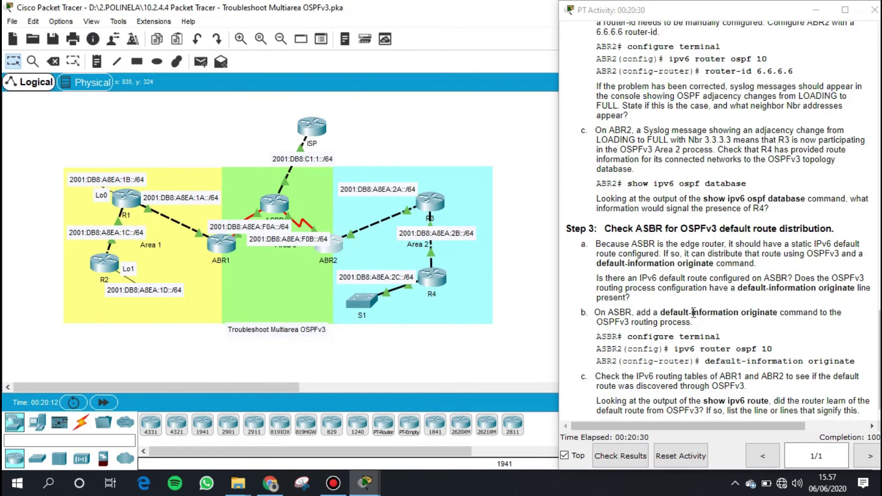
pyautogui.scroll(20, 709, 312)
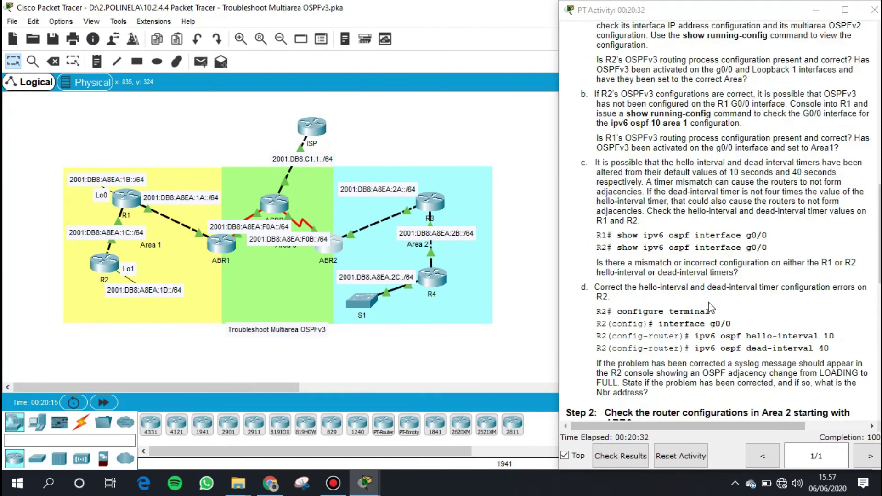